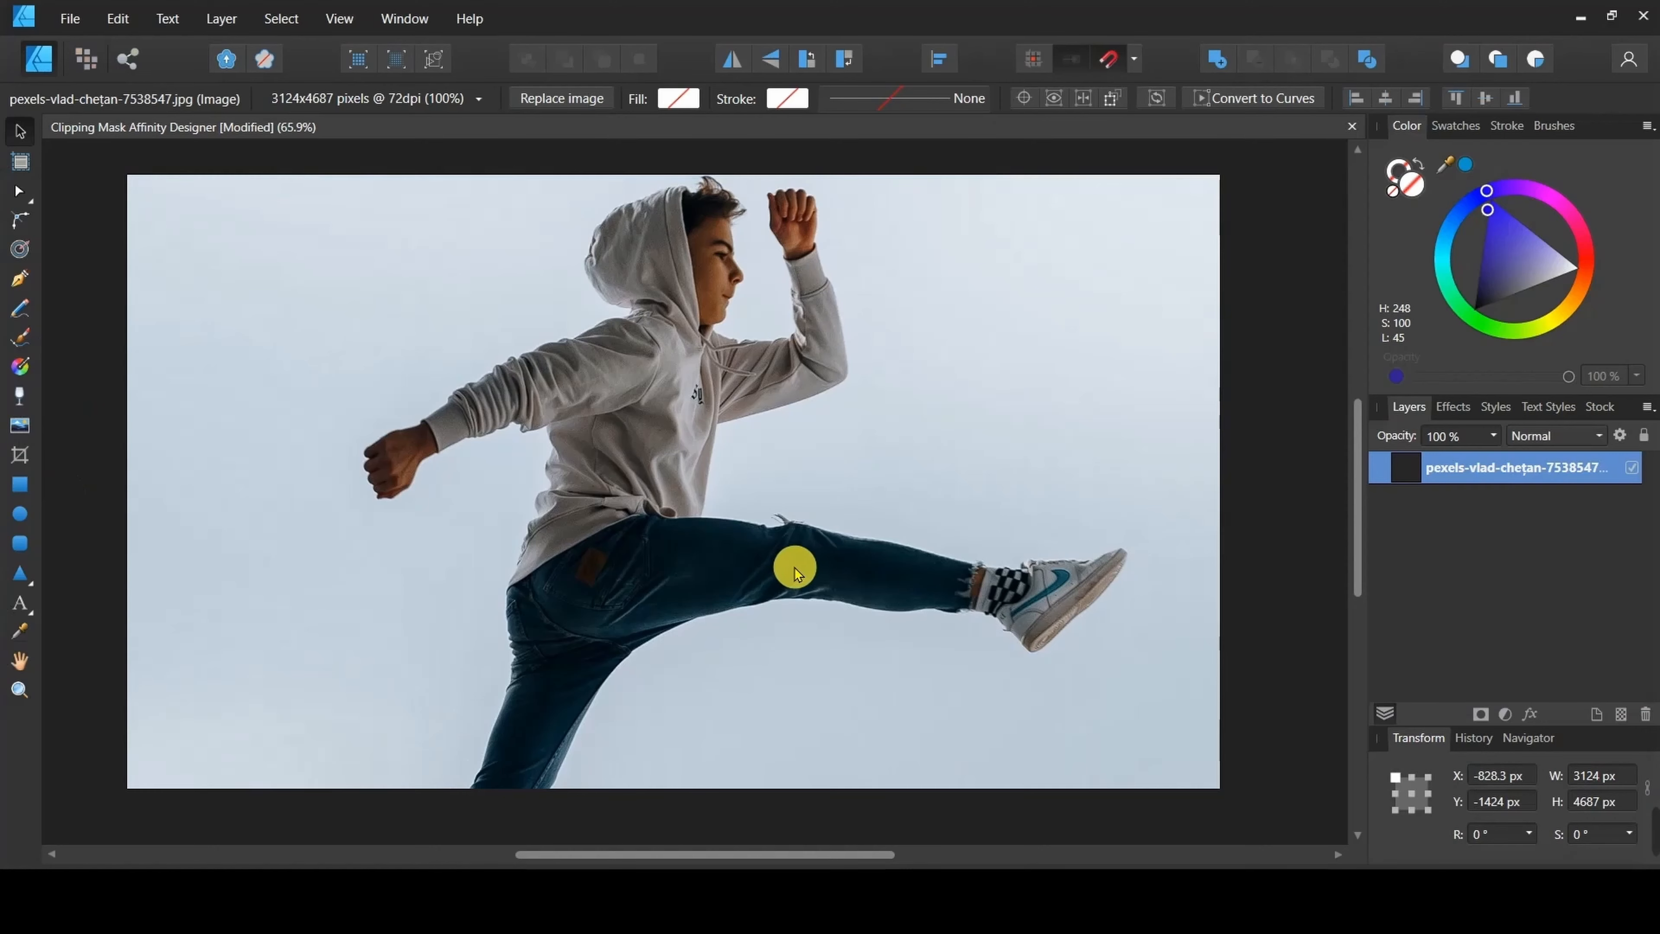
- Scale the photo down proportionally to 1920 px wide so it spans the page width, and deselect it
scroll(795, 567, down, 5)
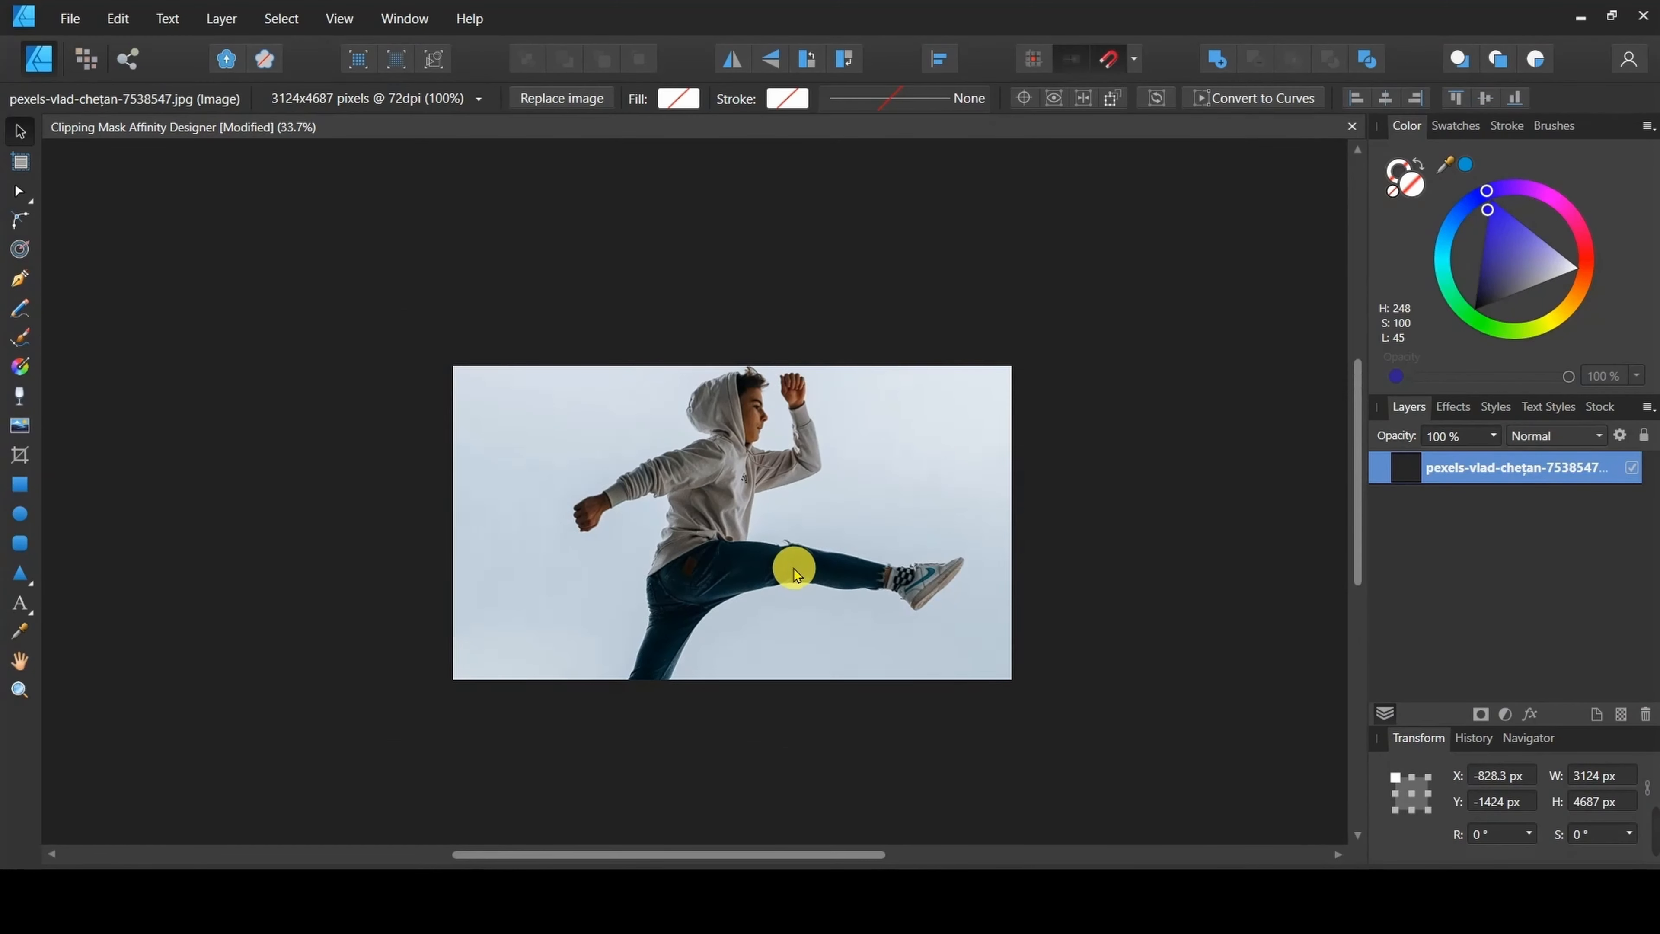
scroll(795, 568, down, 3)
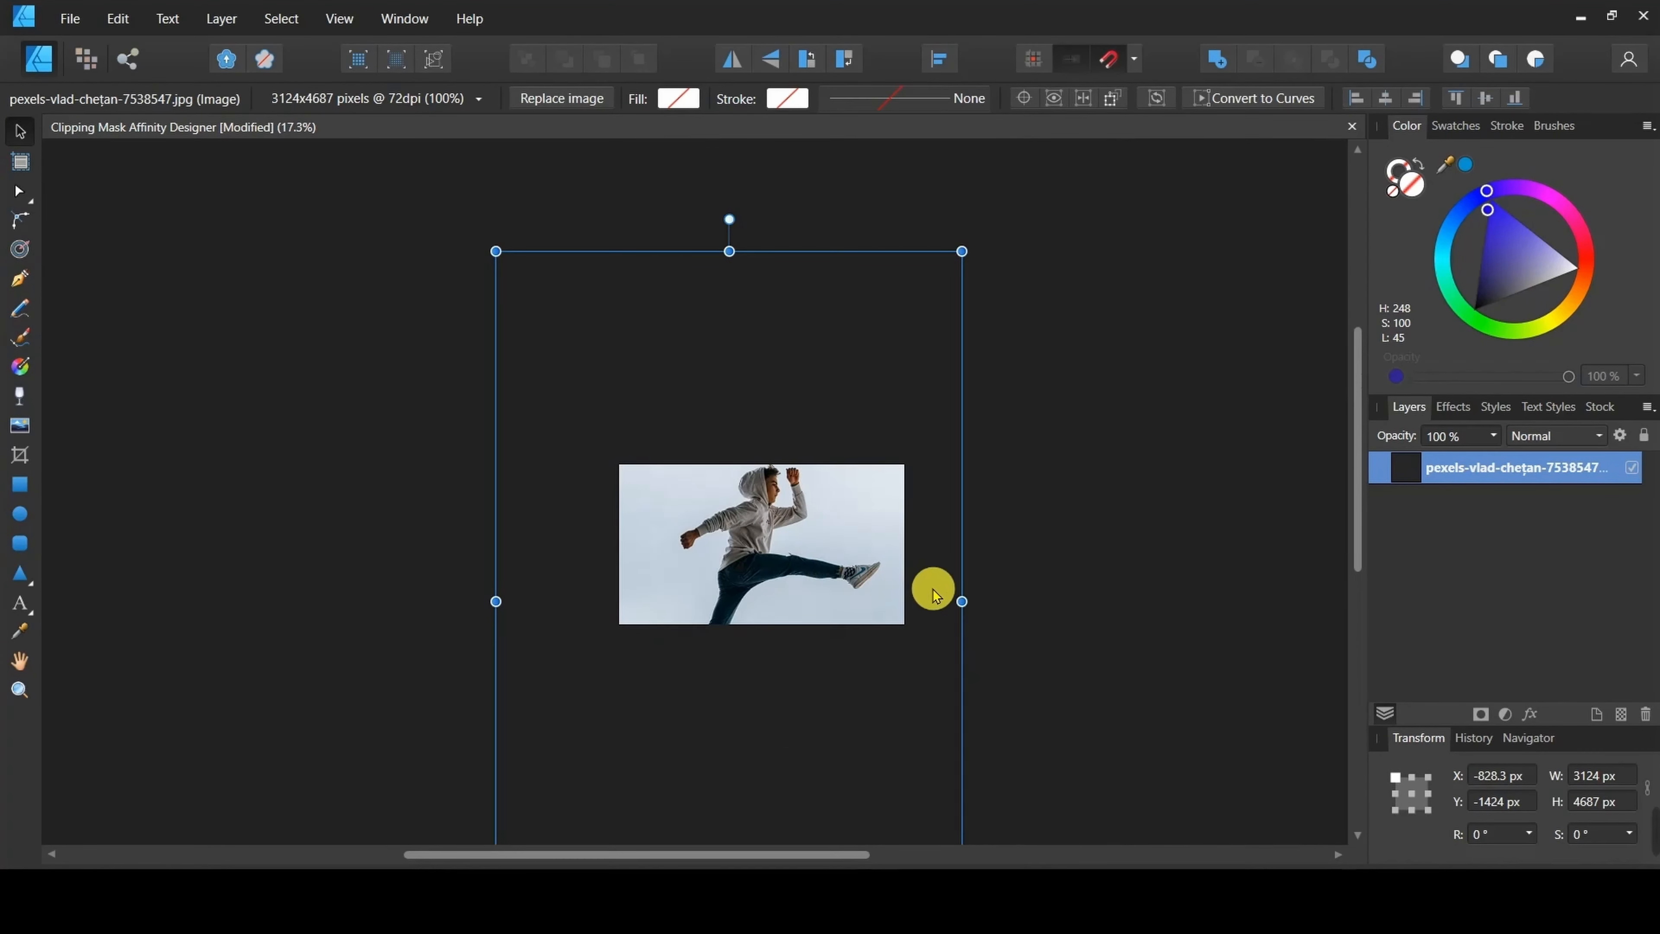
drag(955, 599, 906, 592)
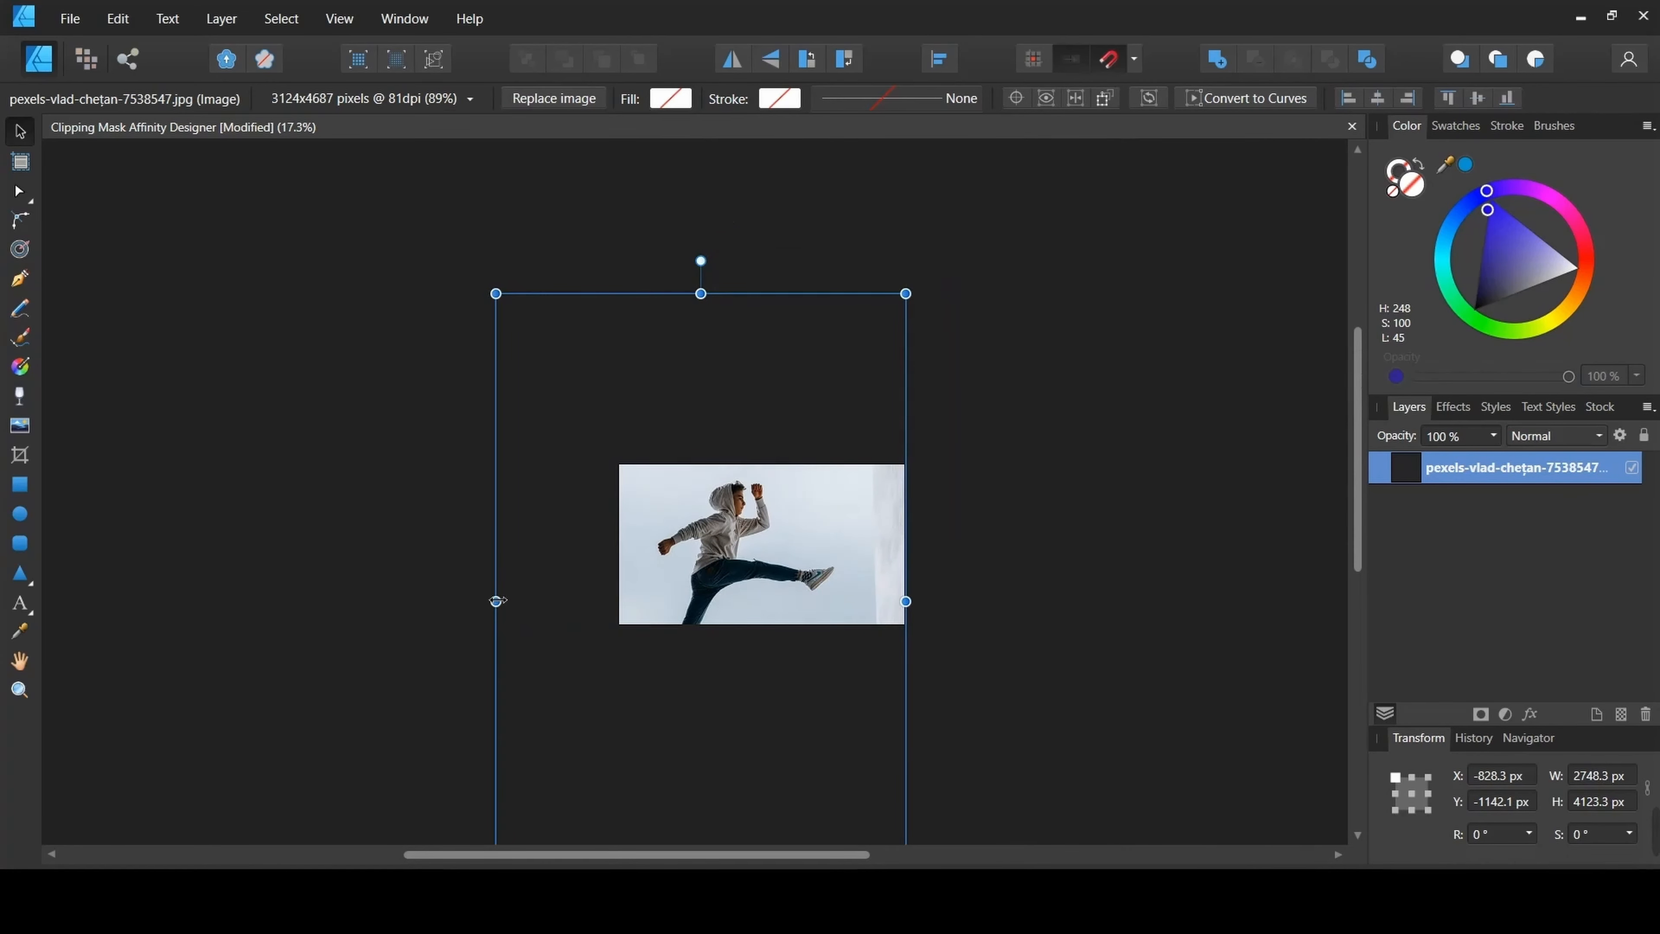
drag(496, 601, 705, 559)
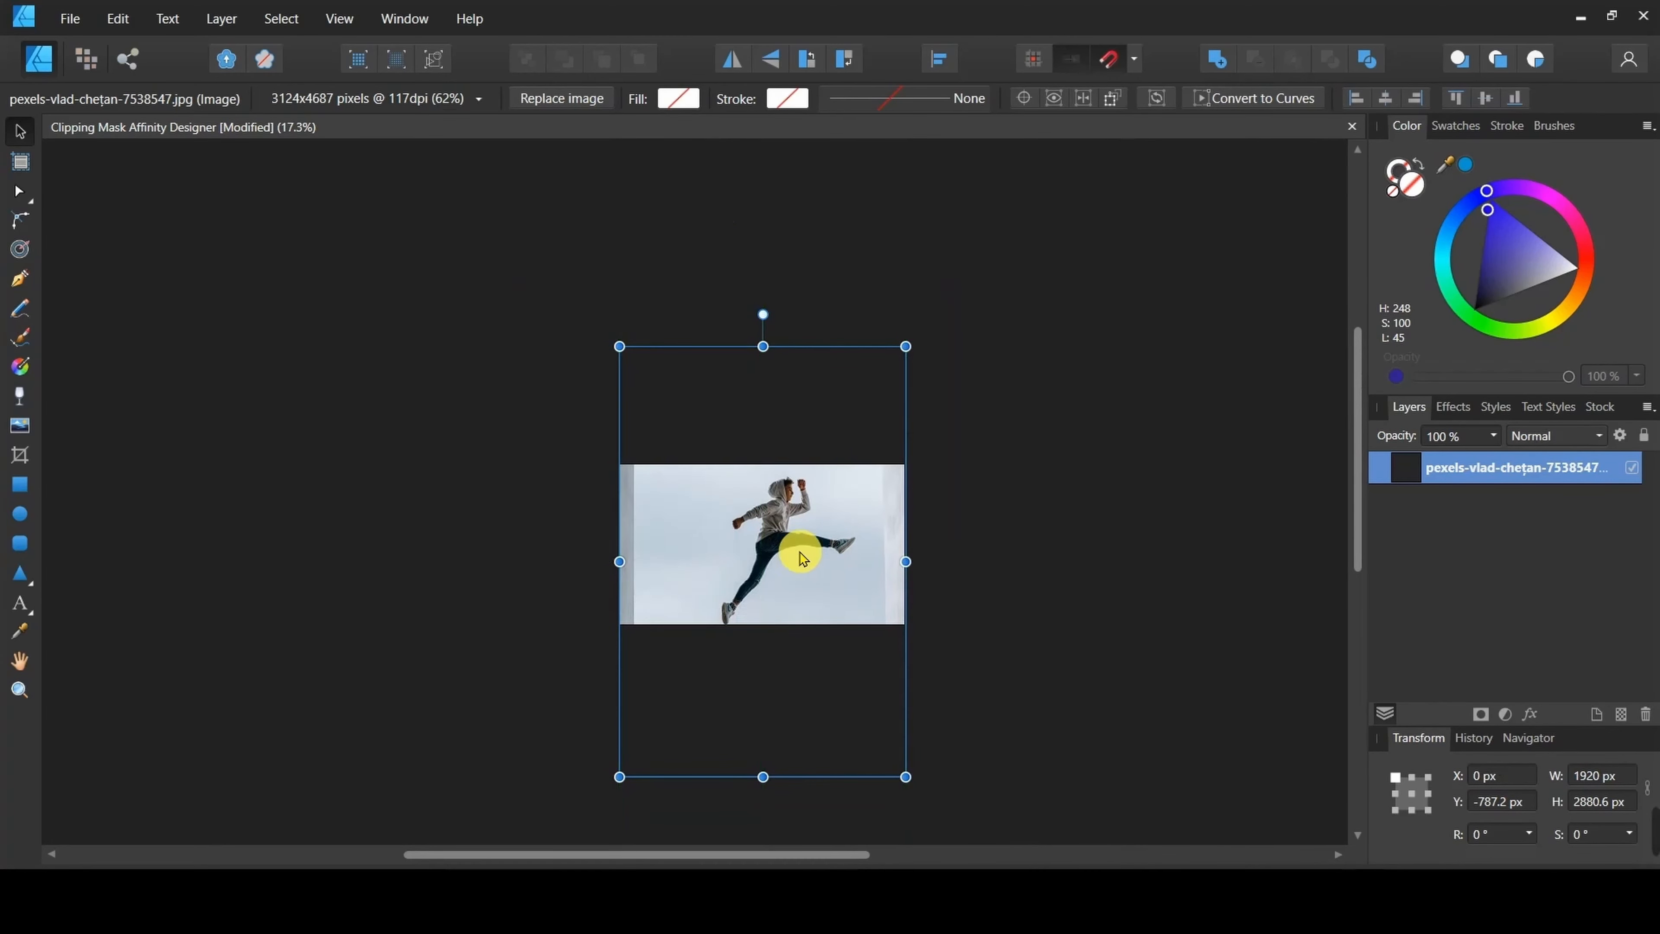
scroll(792, 547, up, 2)
scroll(791, 548, up, 3)
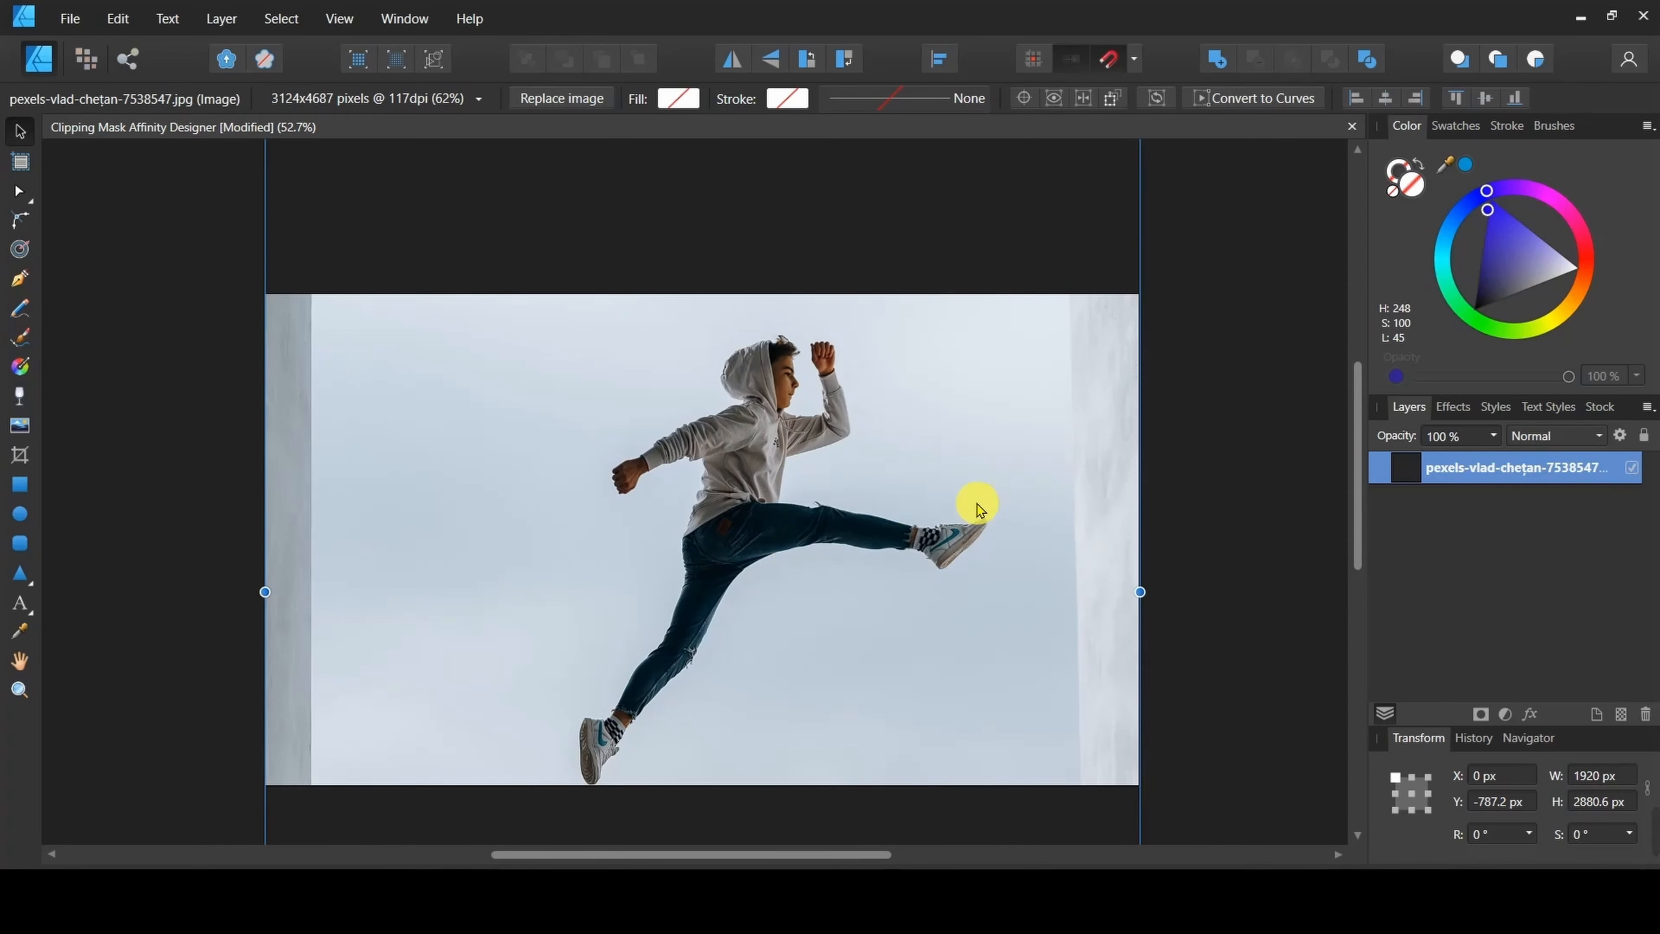
scroll(967, 491, up, 1)
scroll(1074, 511, up, 1)
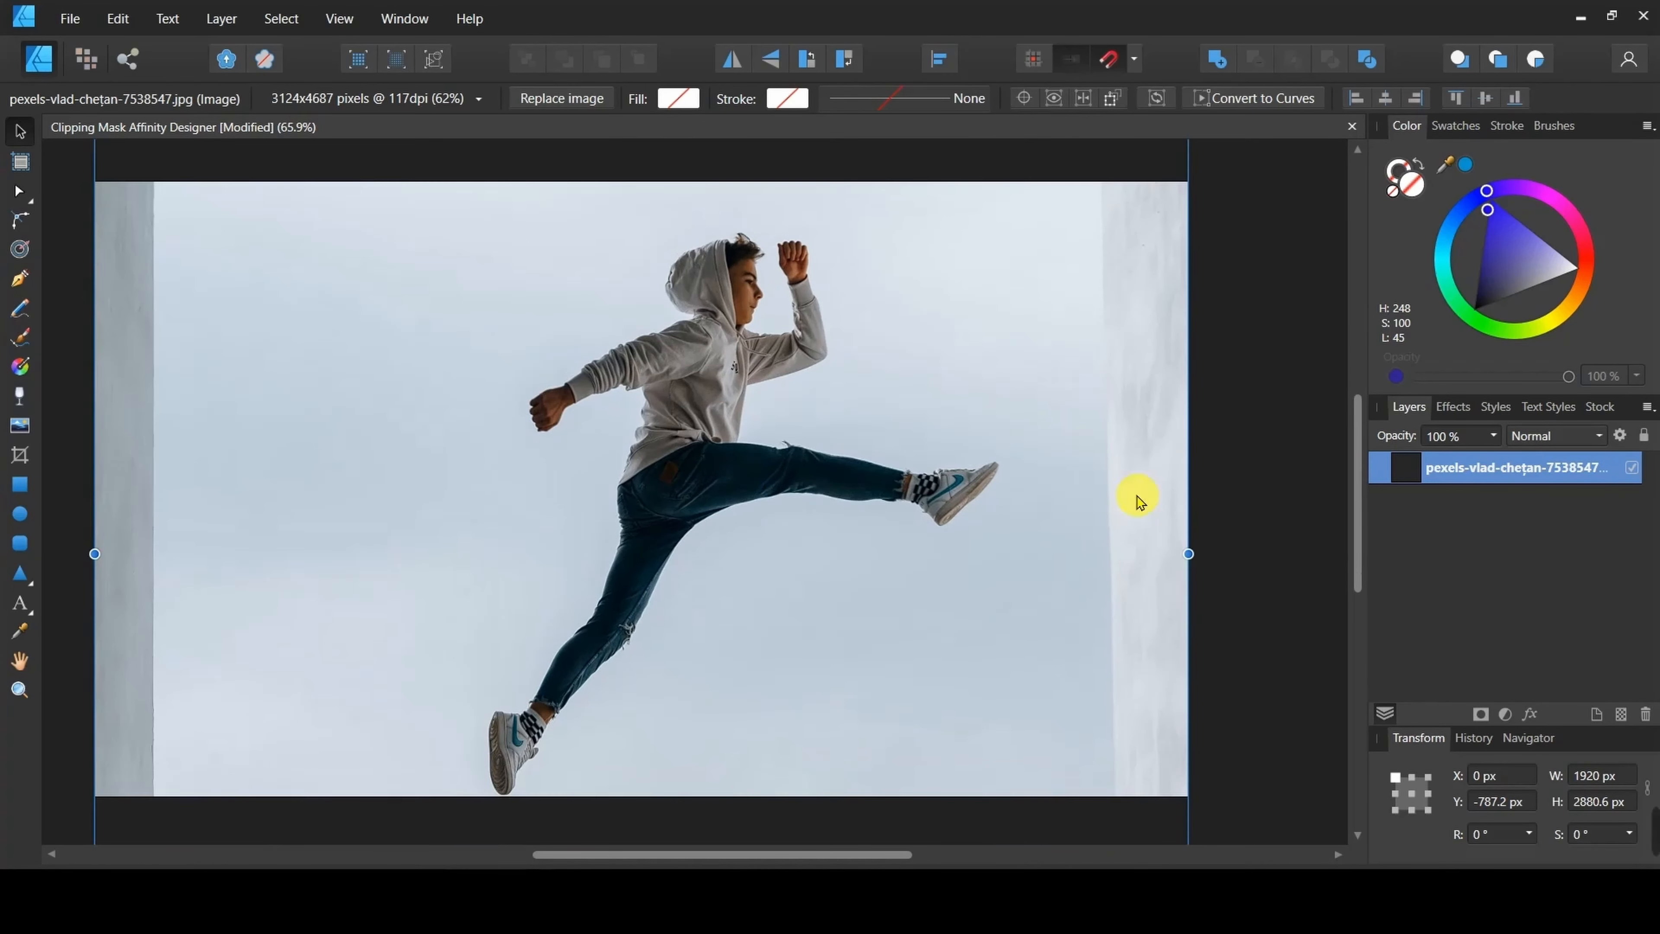
click(1235, 442)
scroll(876, 560, up, 1)
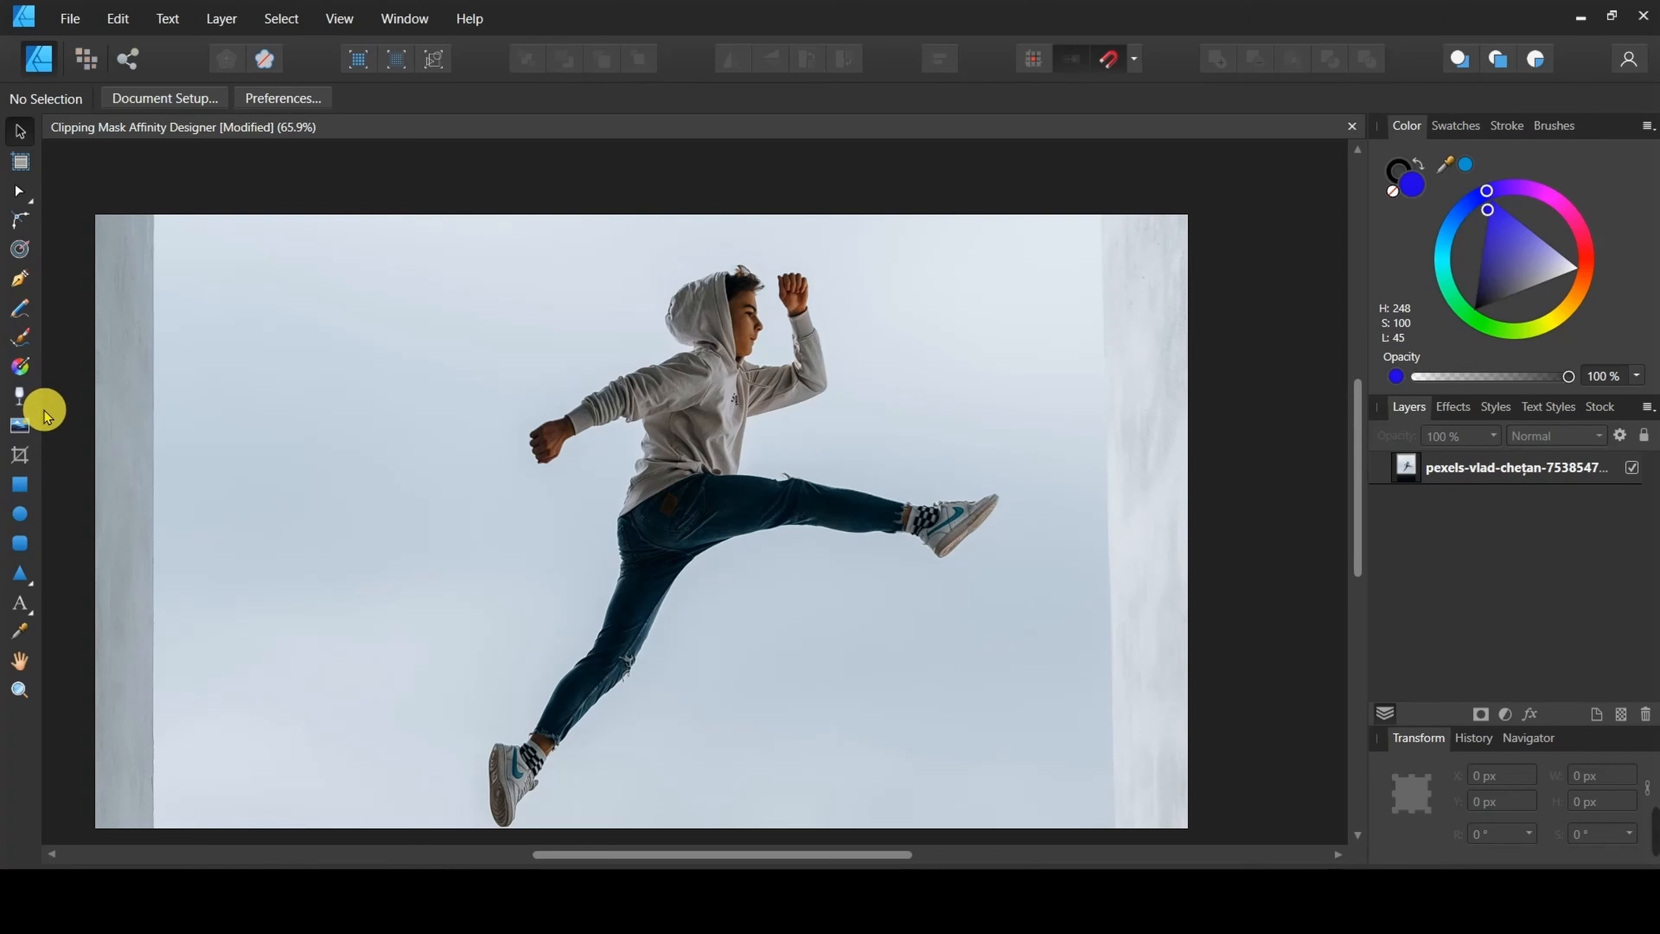
- Add the artistic text "FLY" in Impact at 571.9 pt and place it over the jumping man's torso
click(21, 602)
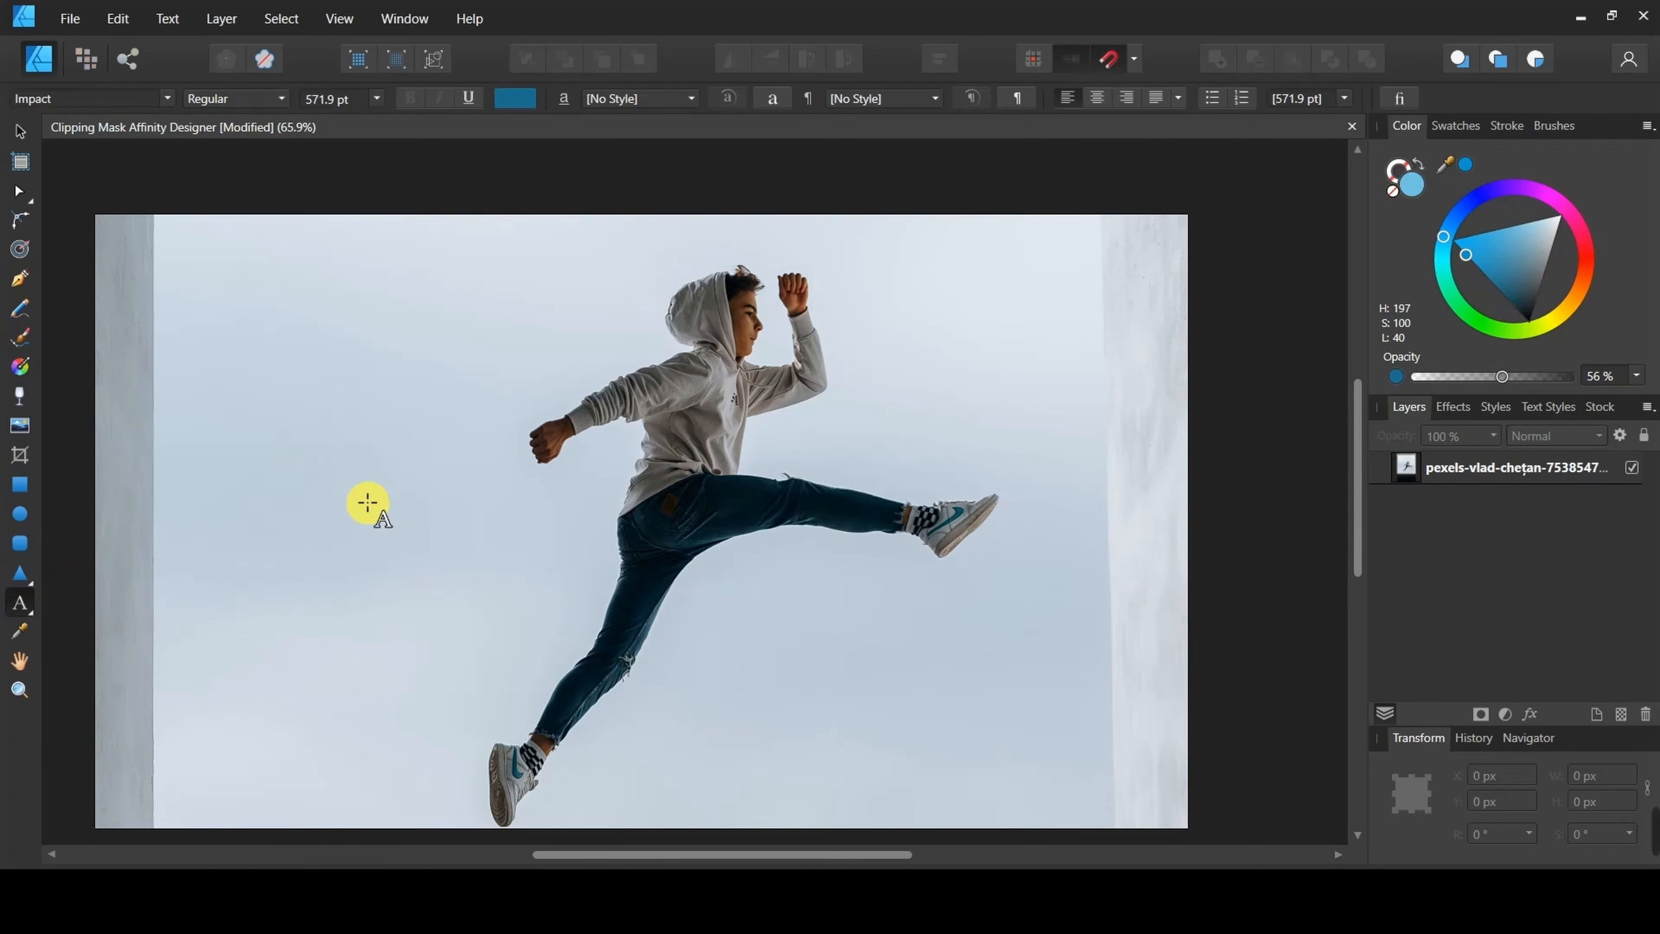
click(360, 399)
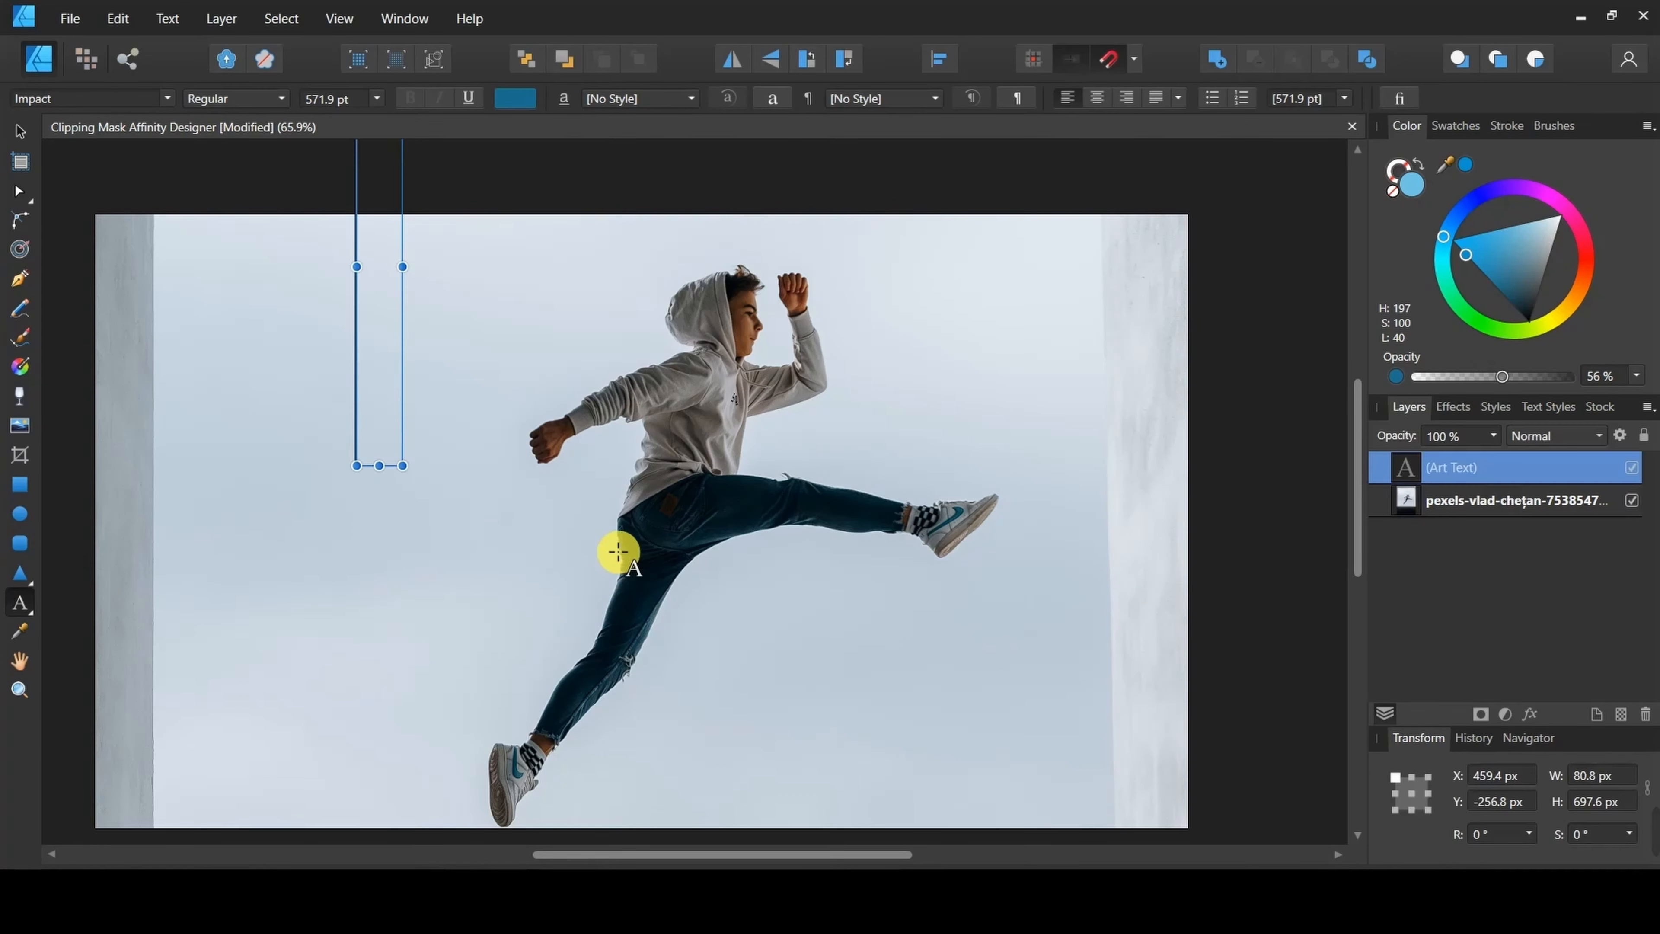
text(FL)
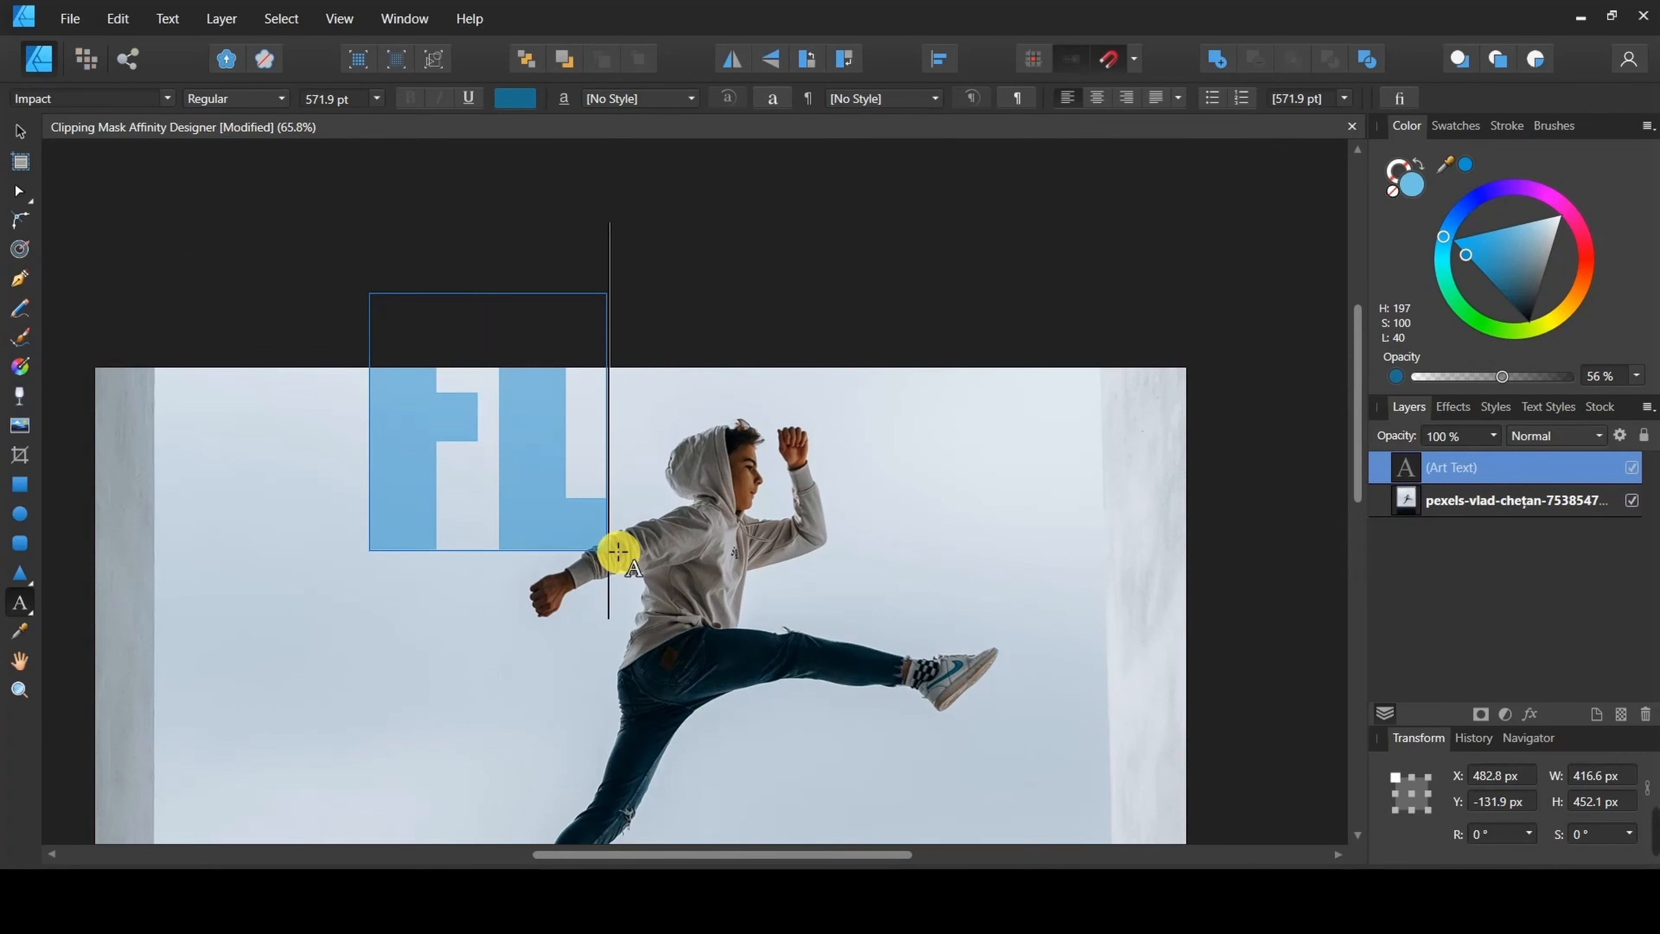
text(Y)
key(Escape)
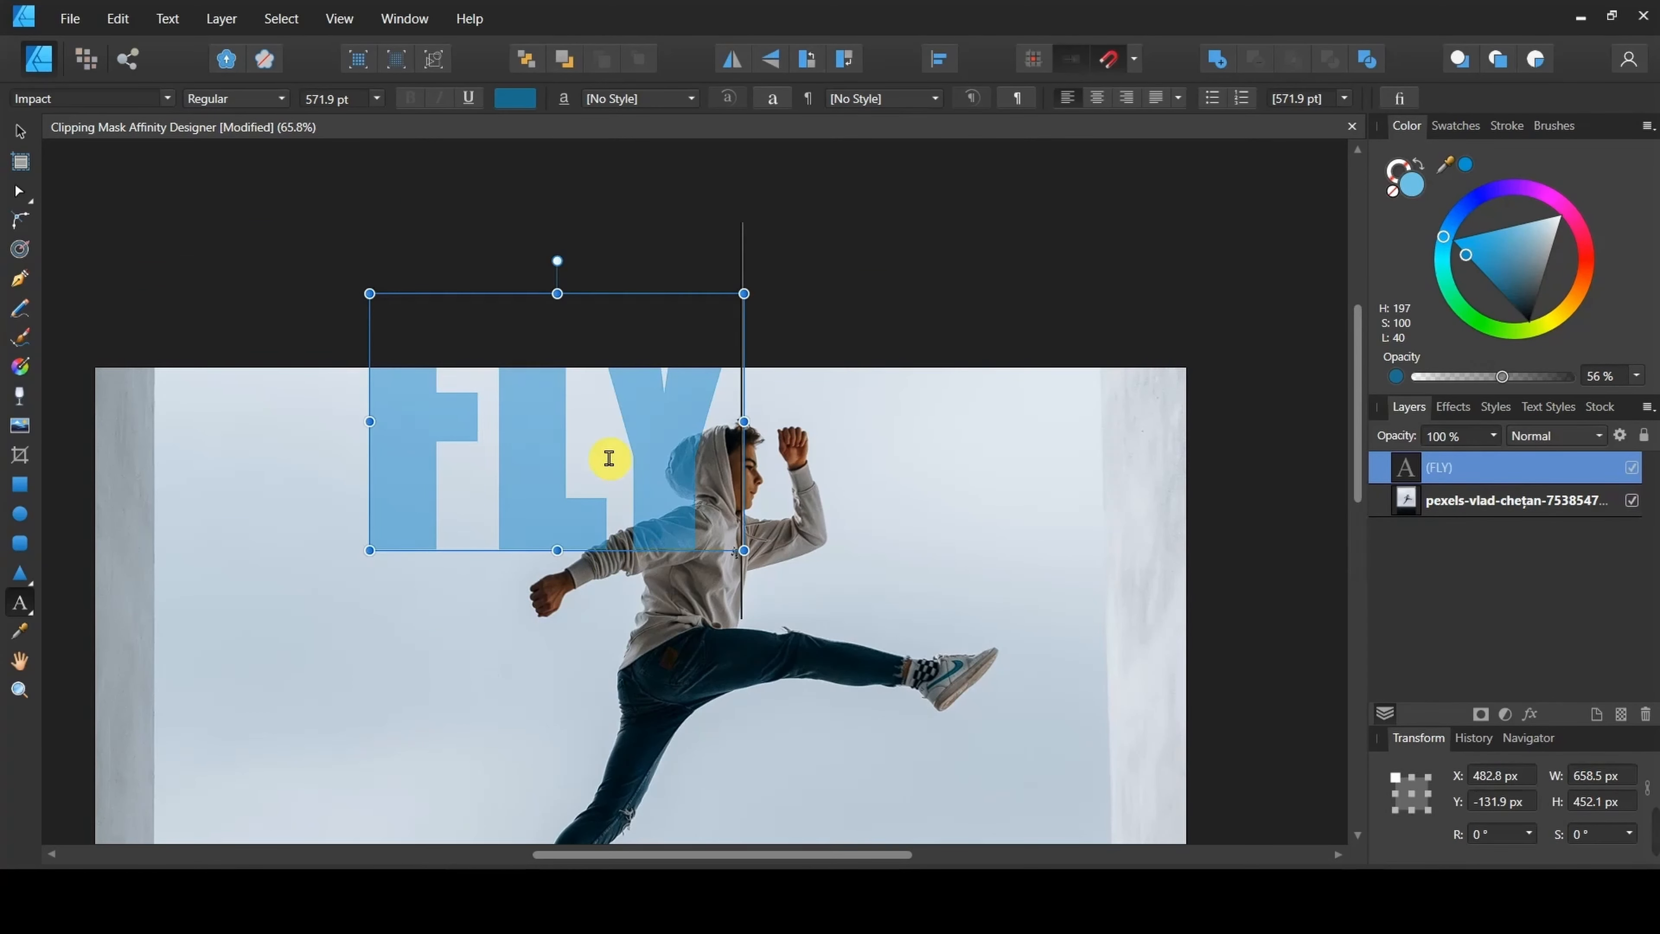
click(19, 131)
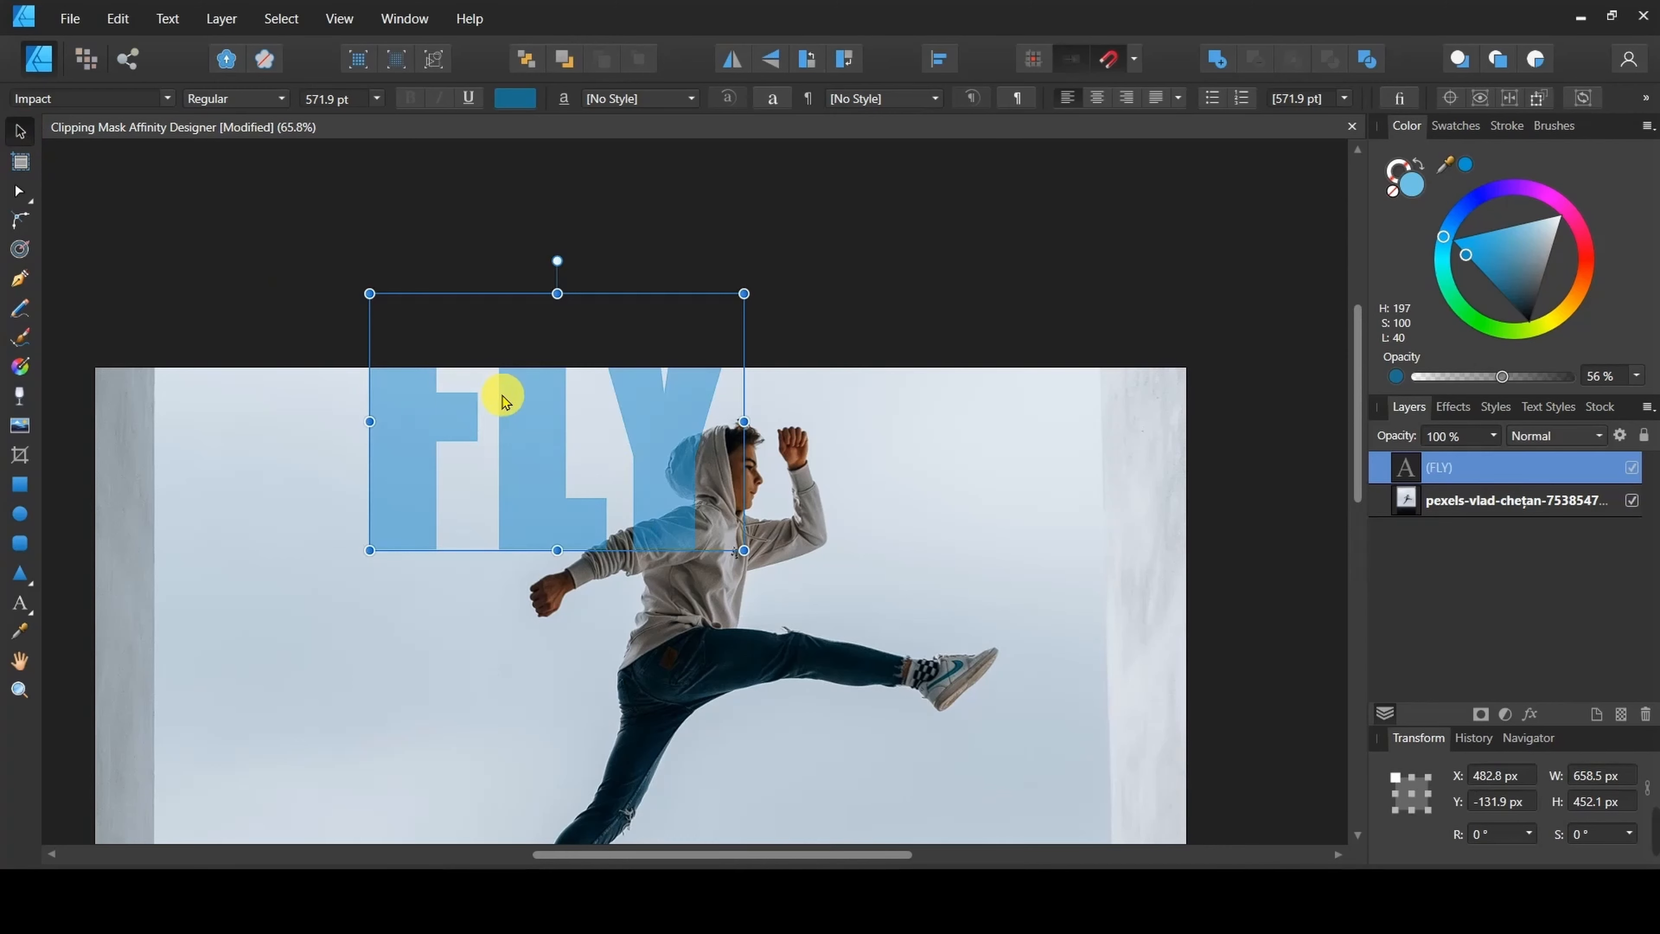
drag(501, 389, 641, 615)
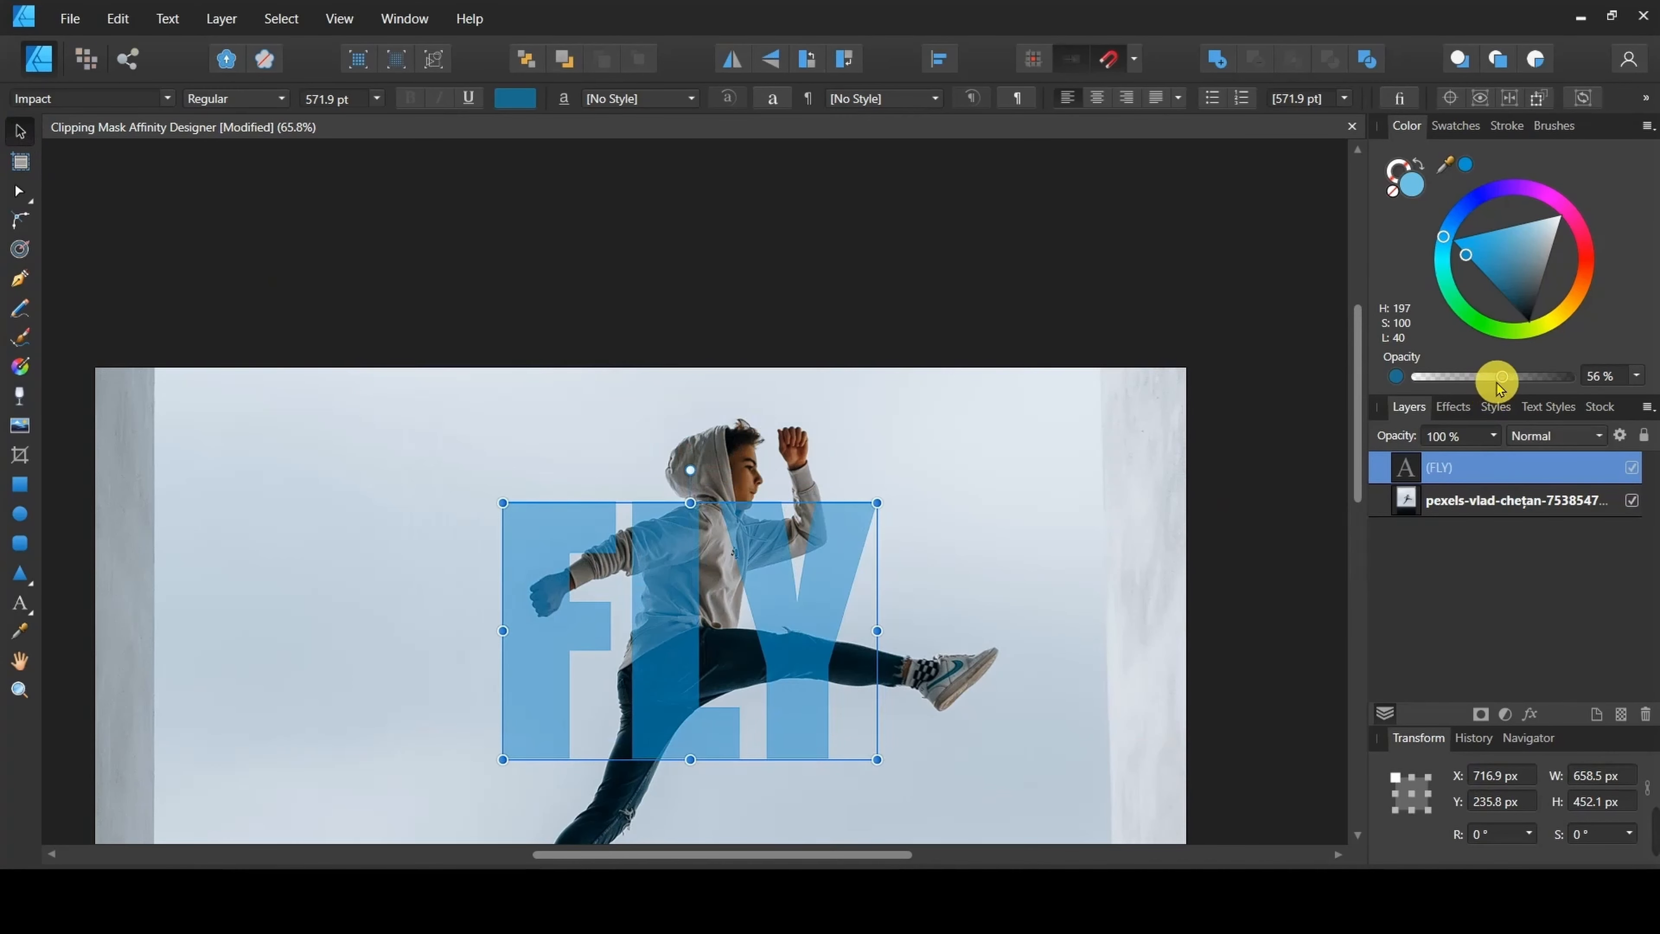
- Set the FLY text's color opacity to 69 % and nudge the text slightly down over the man
drag(1500, 377, 1571, 377)
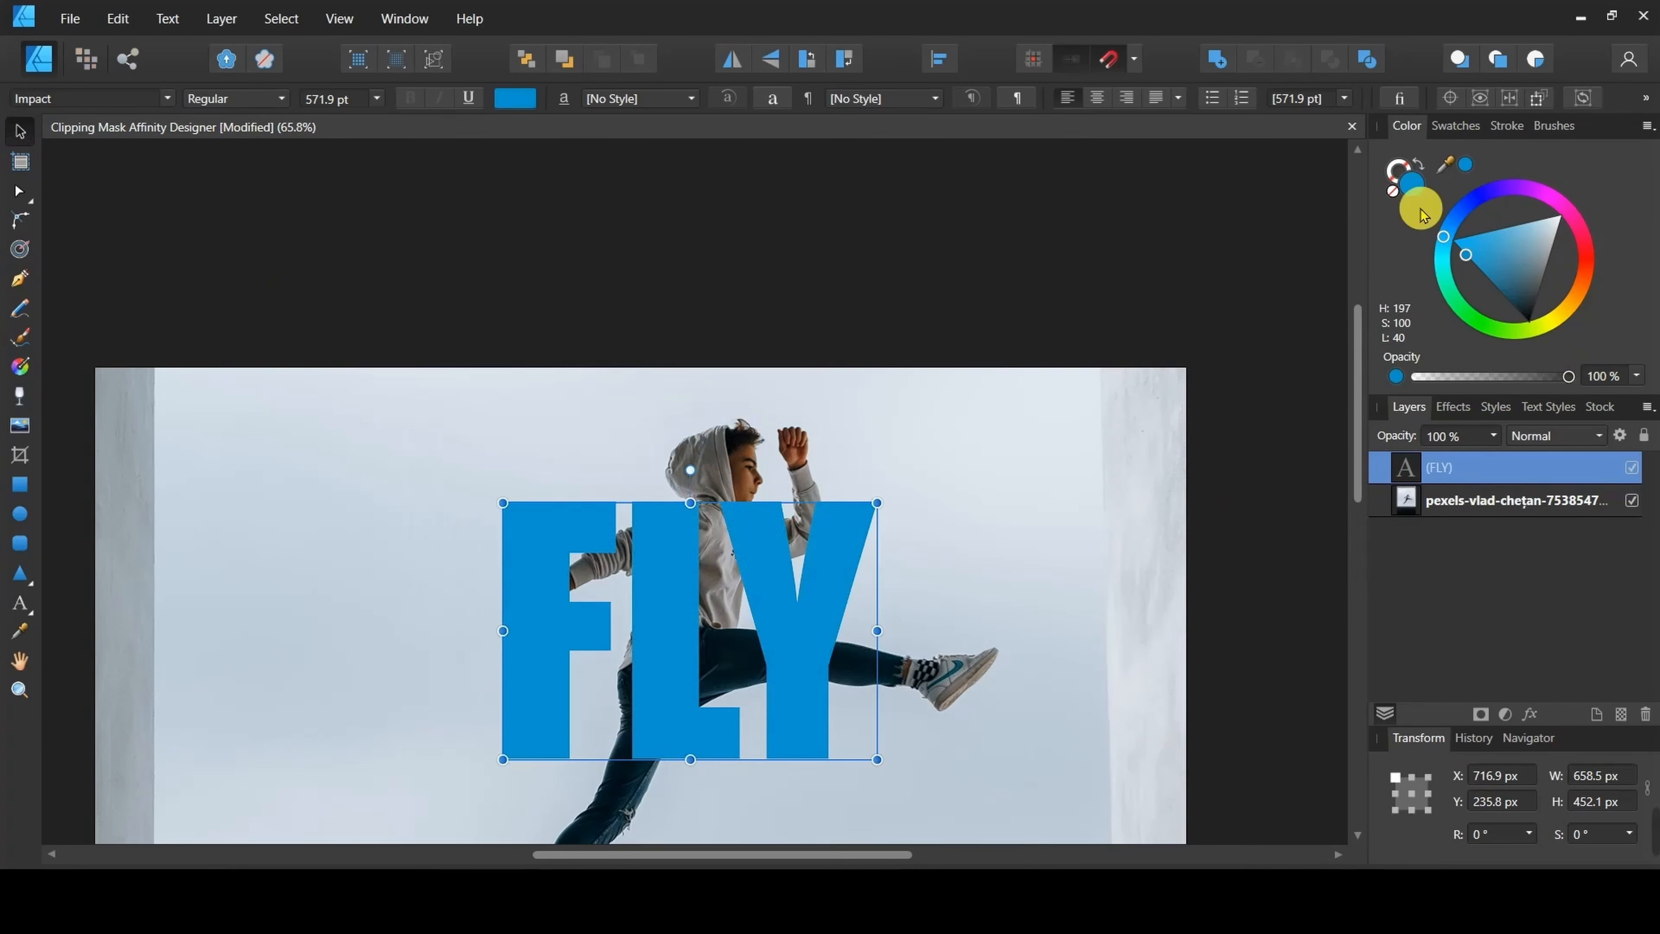
scroll(1119, 415, down, 4)
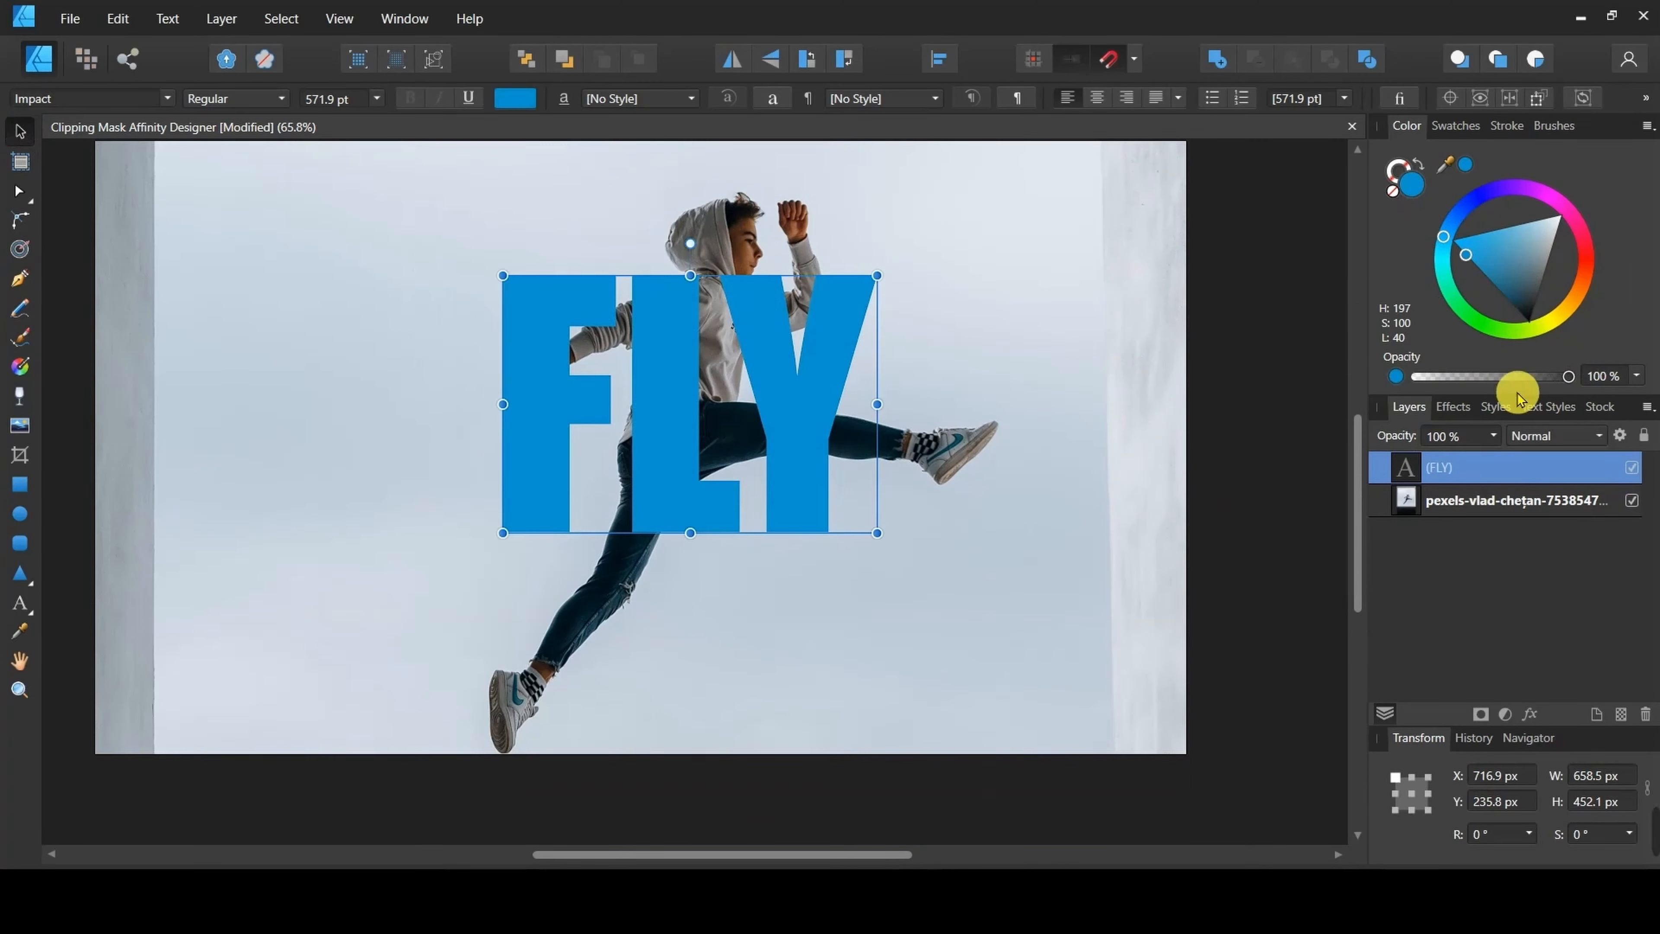
scroll(1245, 378, up, 1)
drag(1567, 377, 1523, 382)
click(1311, 357)
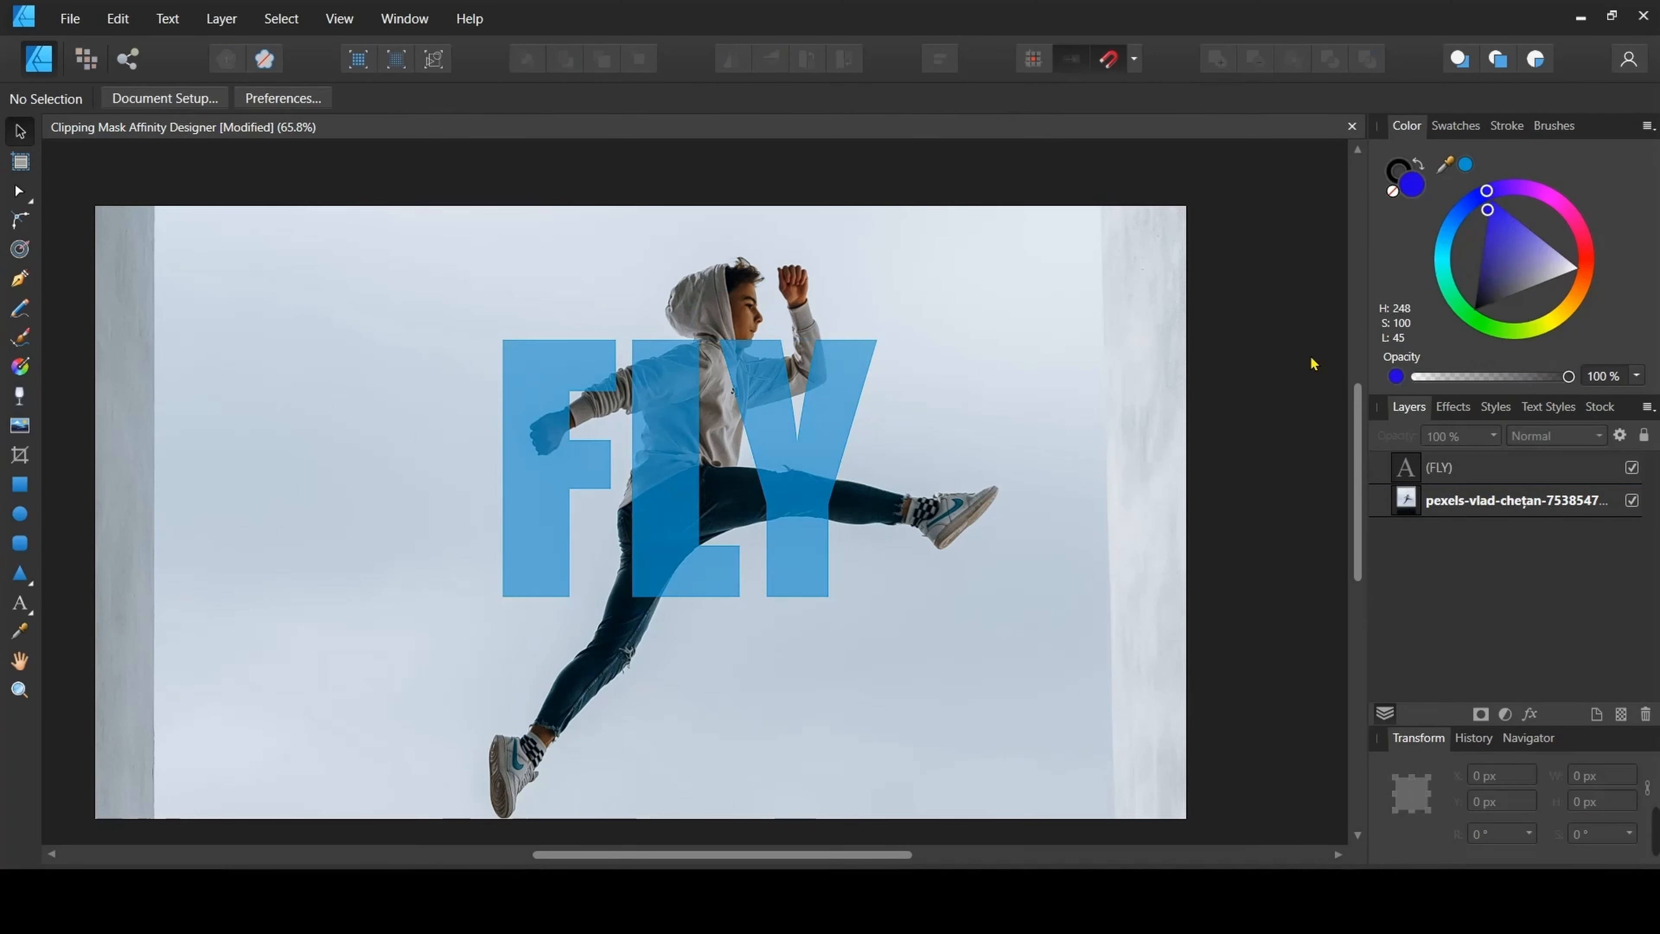
scroll(730, 389, down, 1)
mouse_move(649, 340)
mouse_down()
mouse_move(675, 355)
mouse_move(654, 371)
mouse_up()
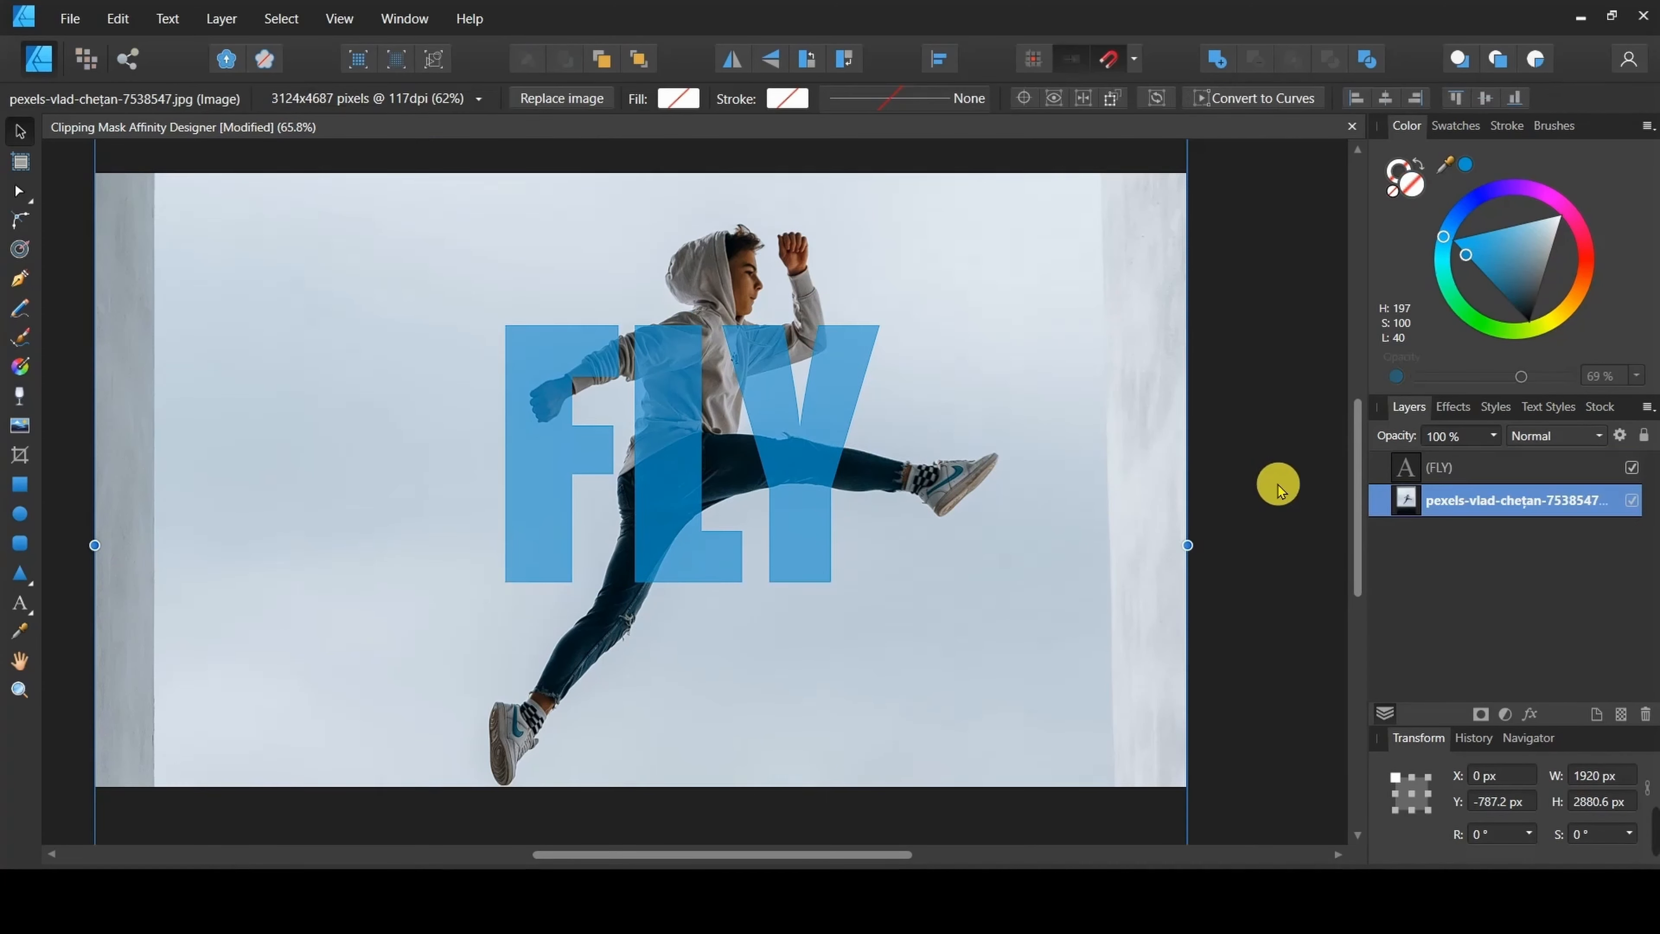
- Duplicate the FLY text layer and hide the lower copy
click(1392, 468)
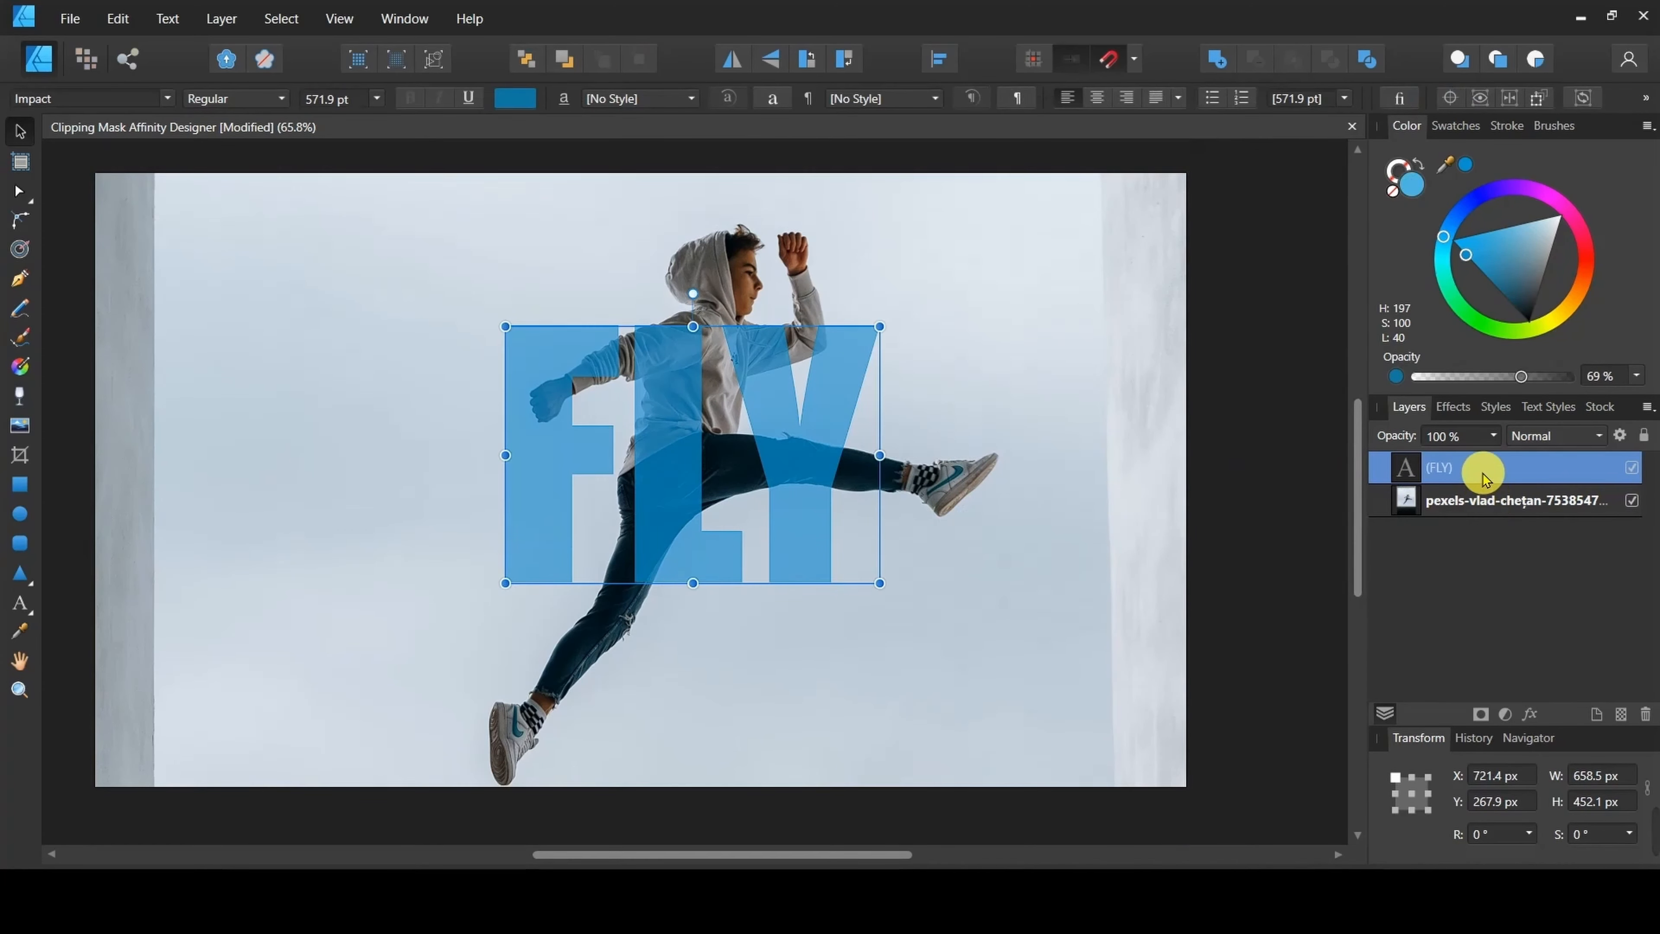
key(ctrl+j)
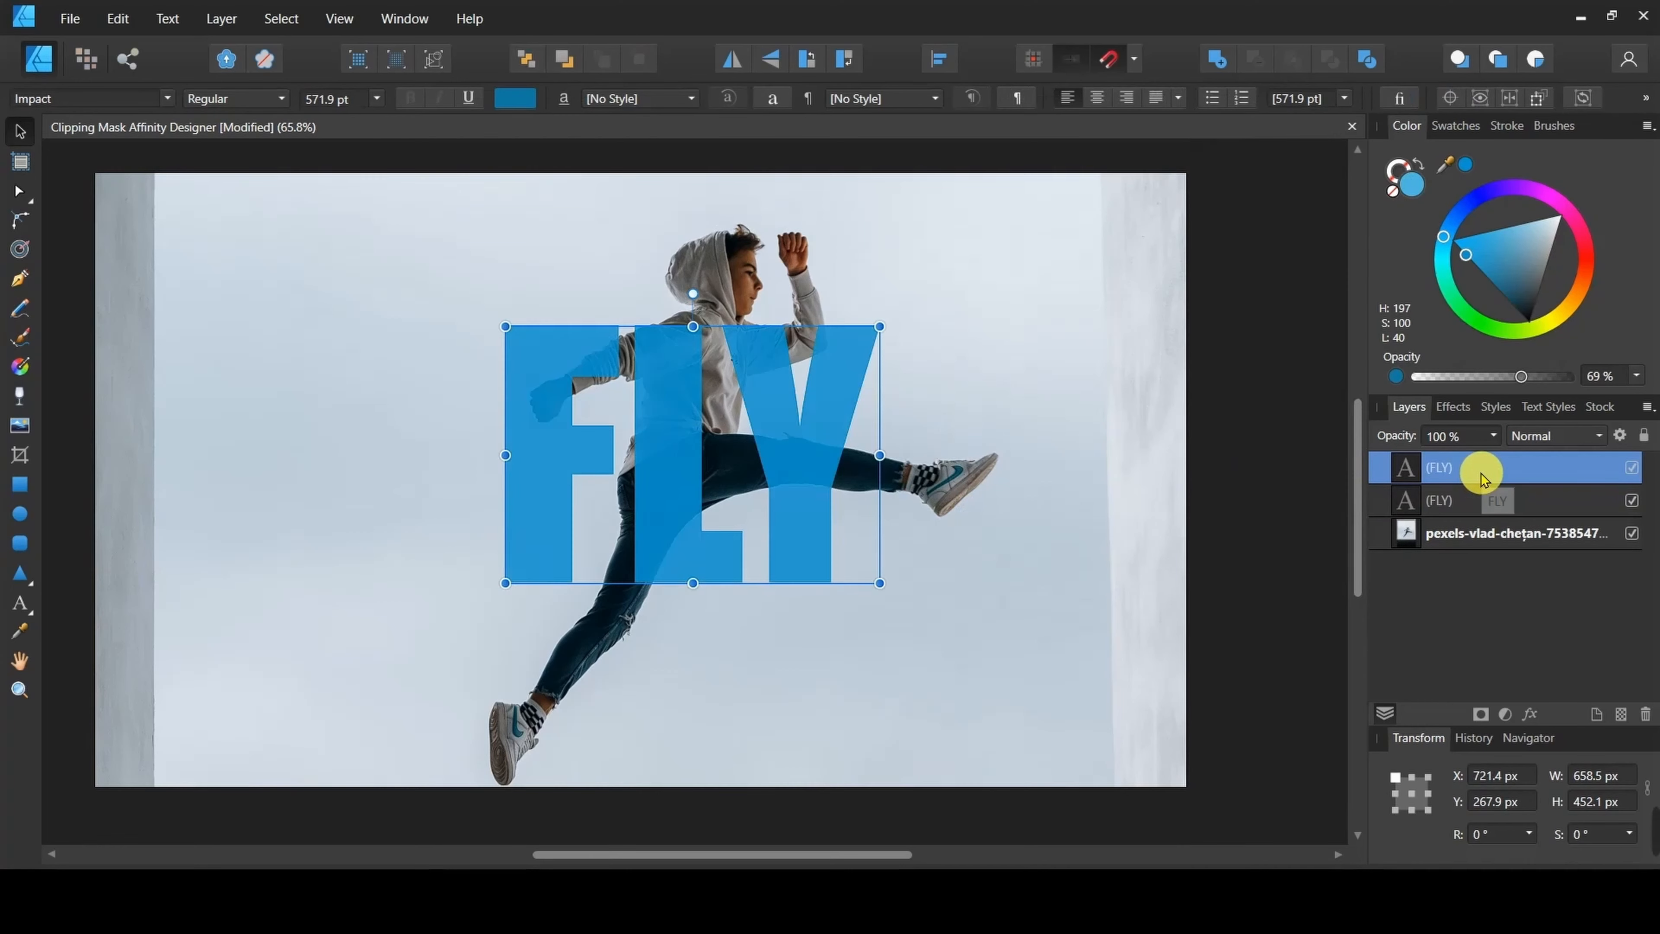
click(1460, 499)
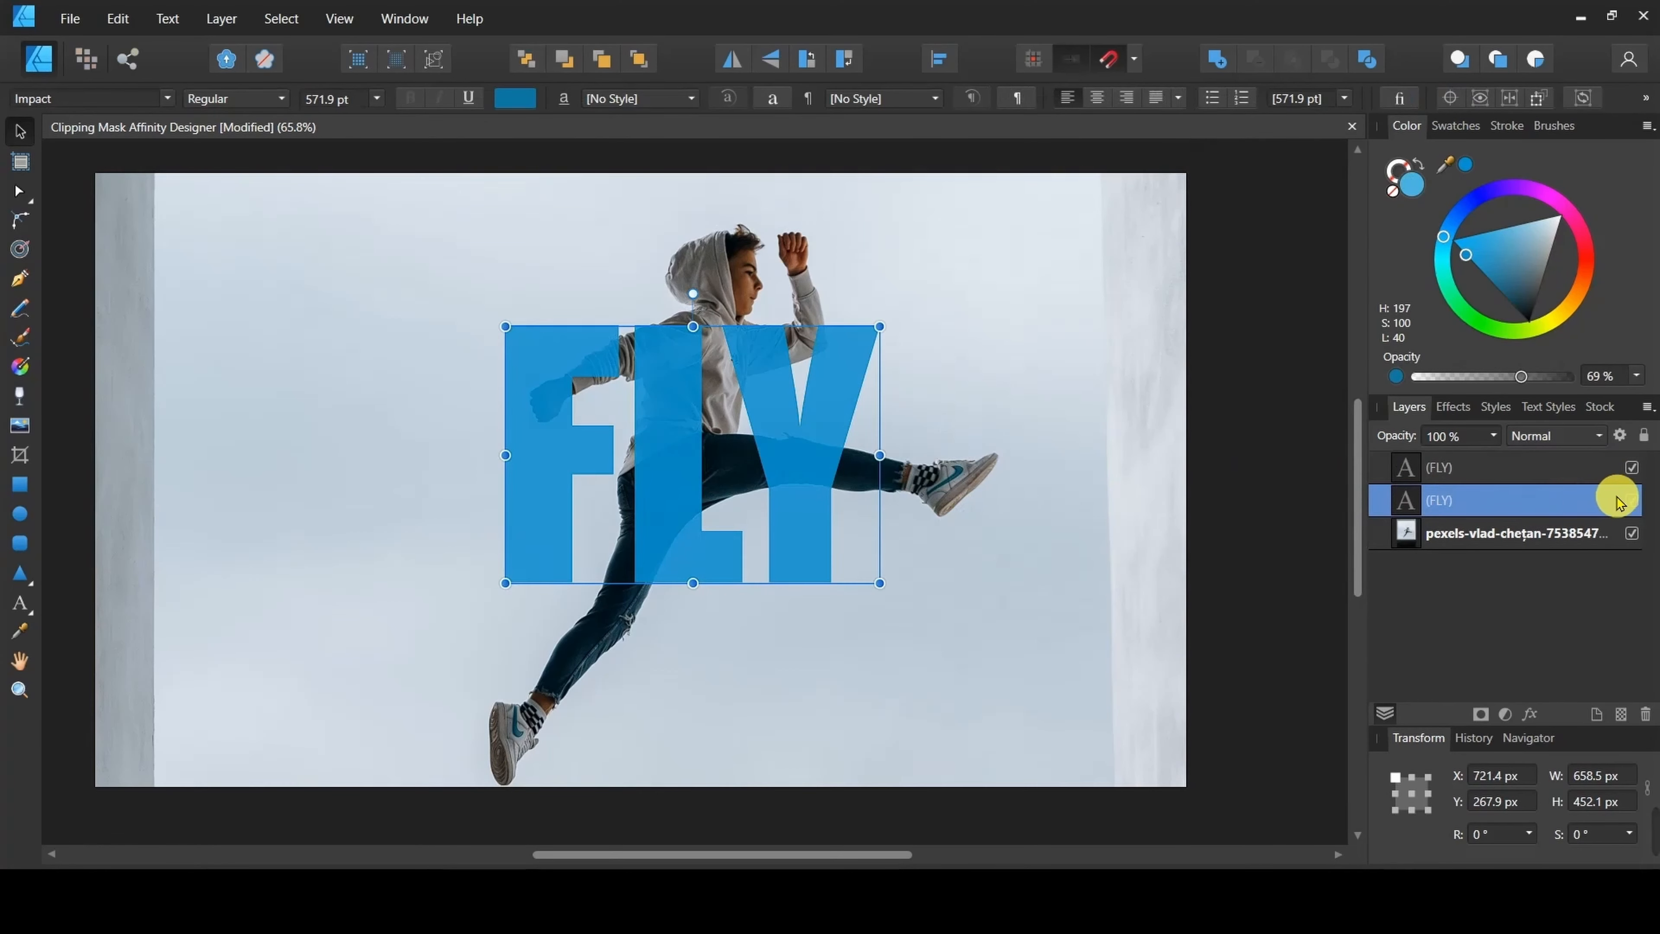
click(1632, 501)
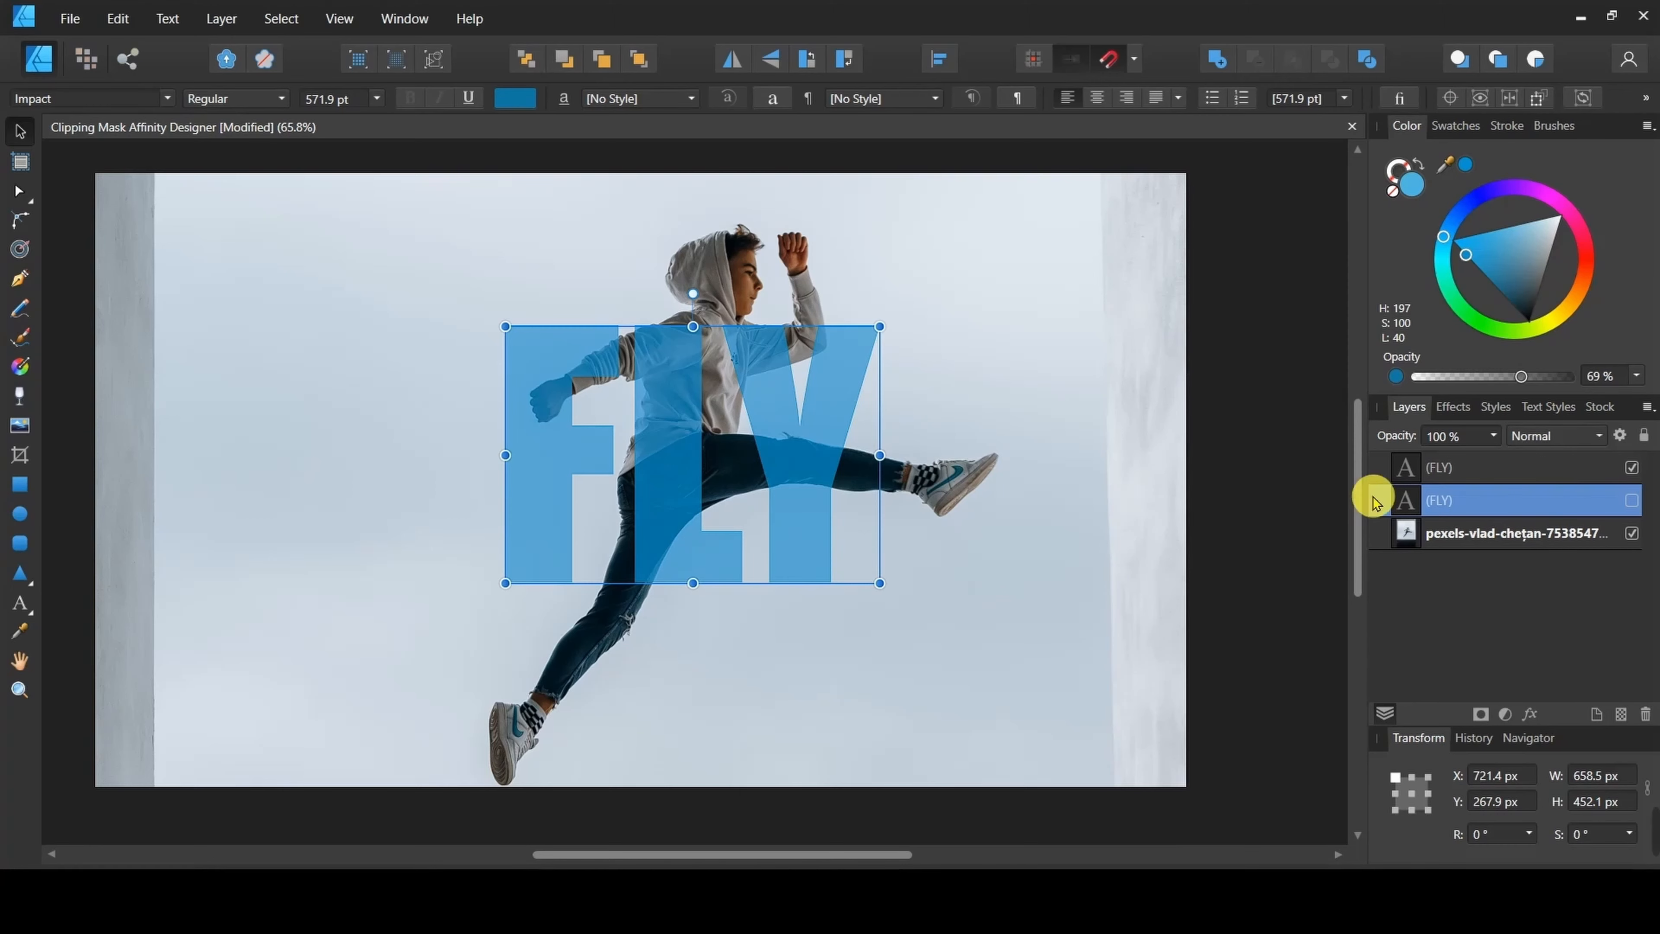
- Clip the photo inside the upper FLY text layer and expand that layer's contents
click(1430, 478)
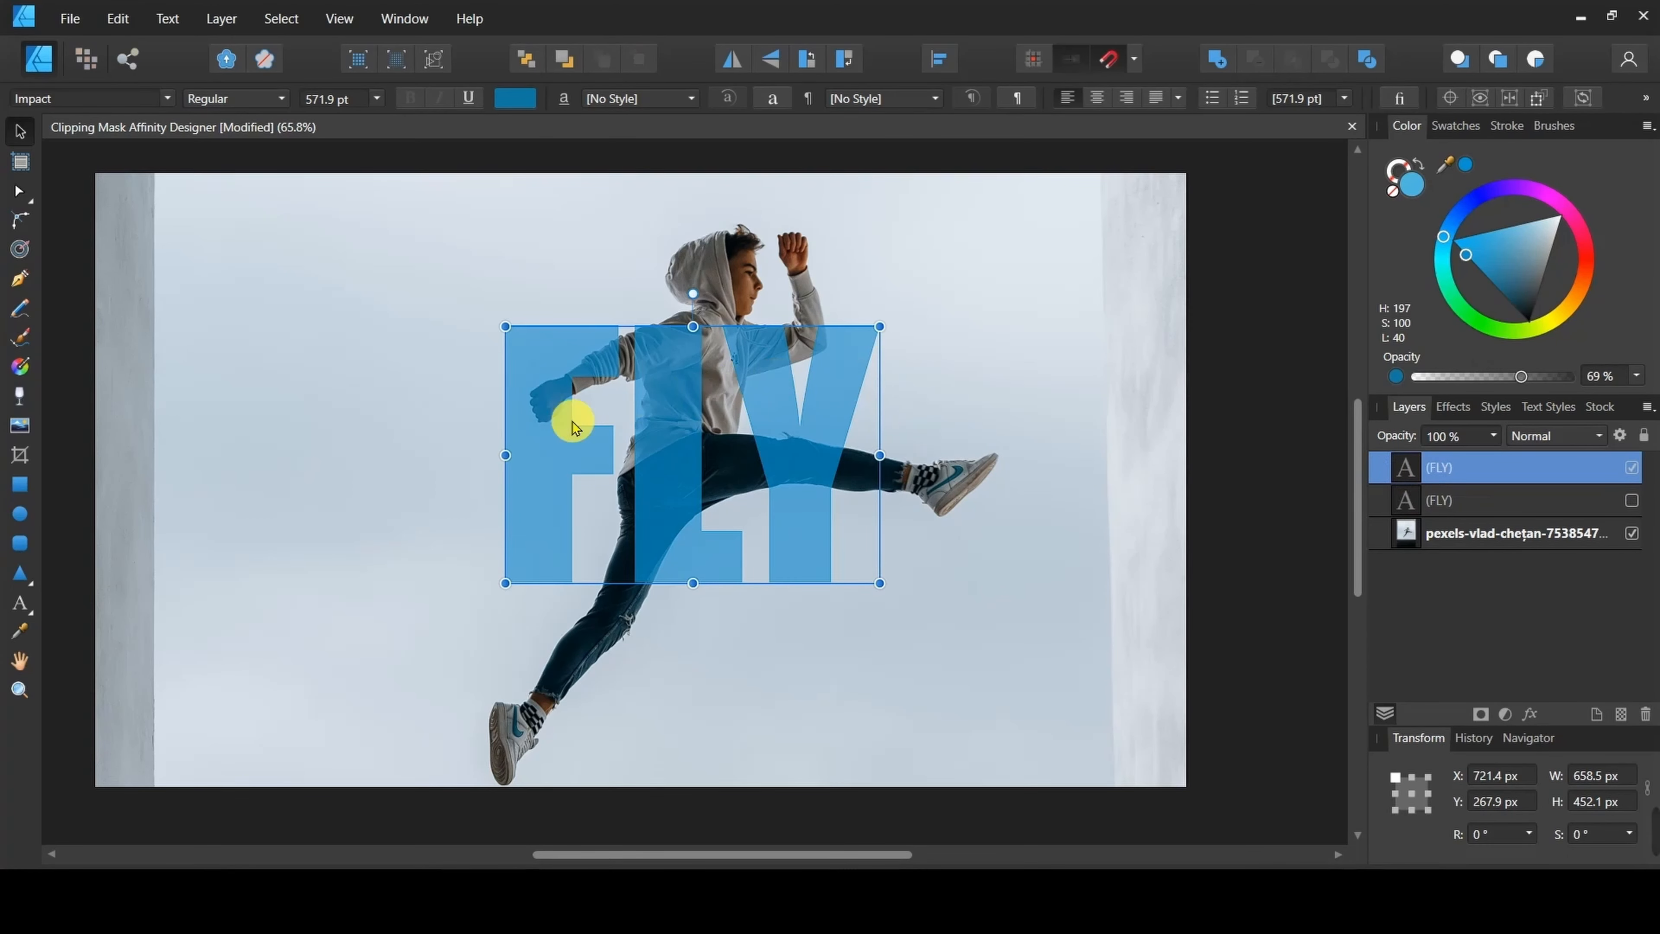
click(922, 282)
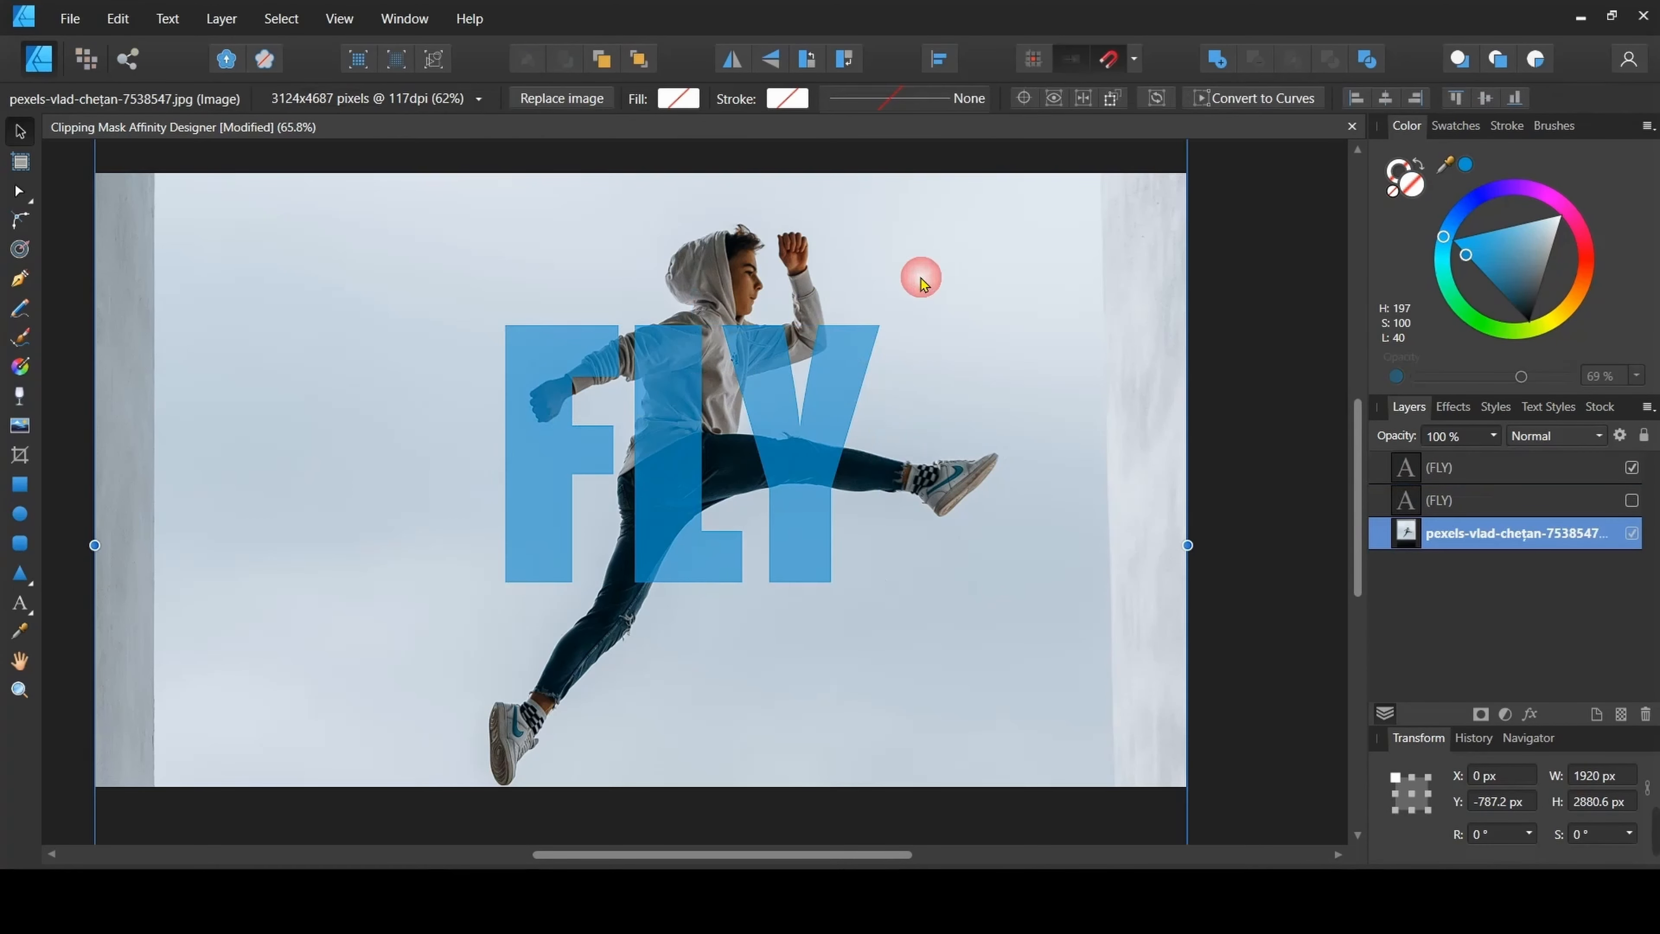
click(1401, 473)
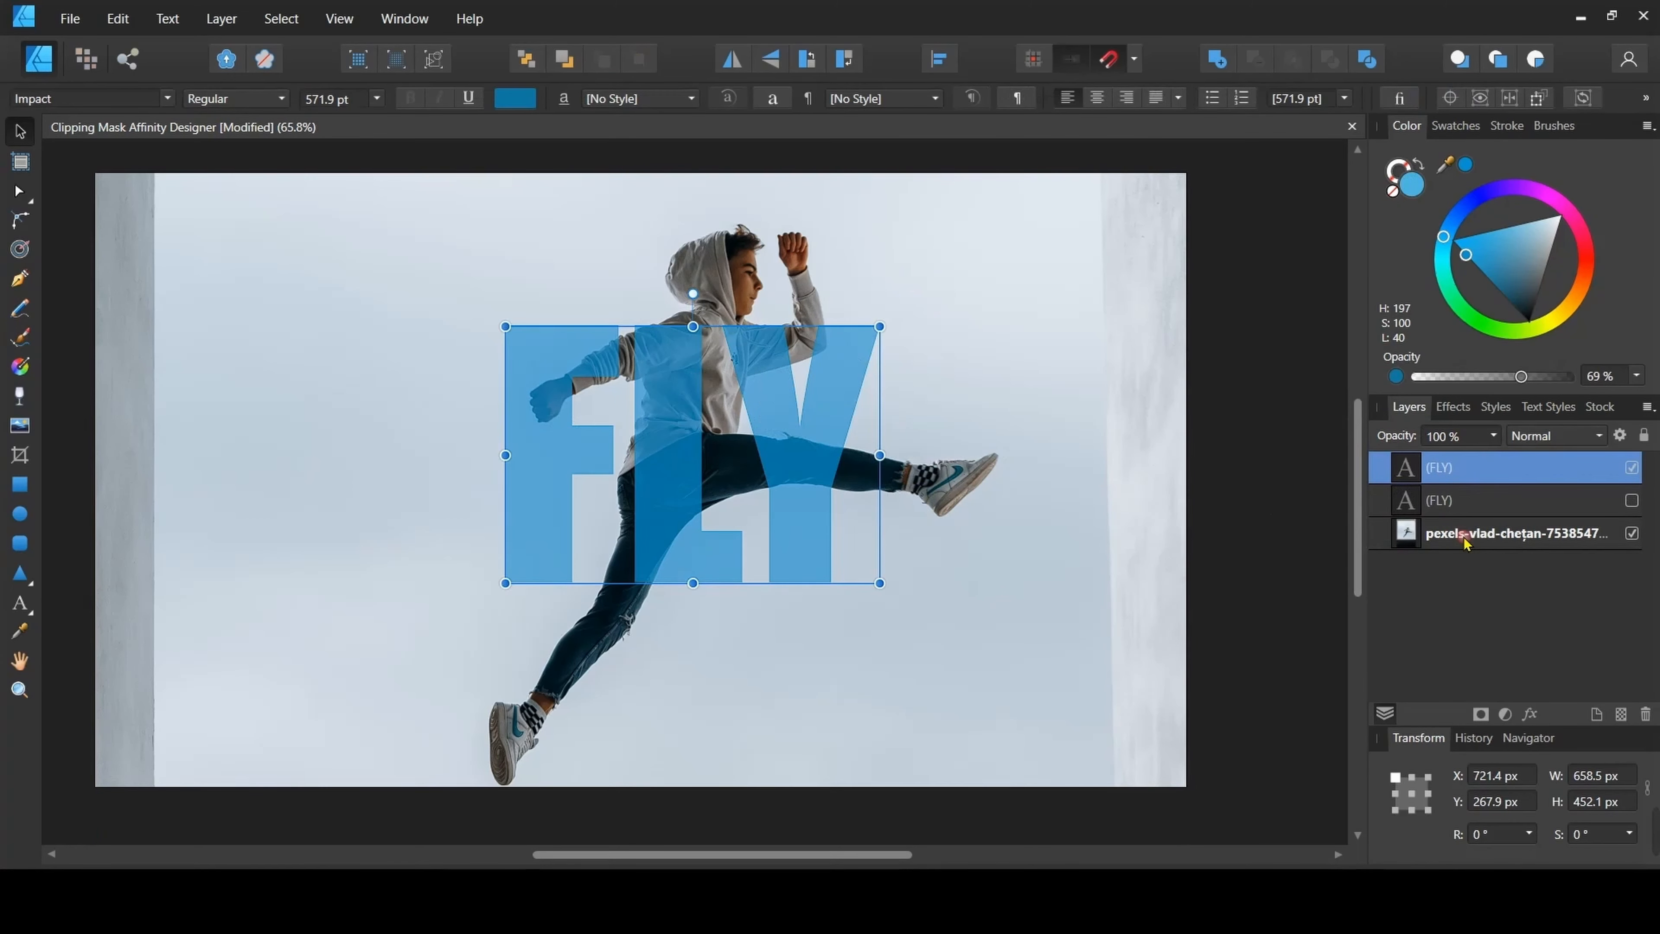
click(1443, 536)
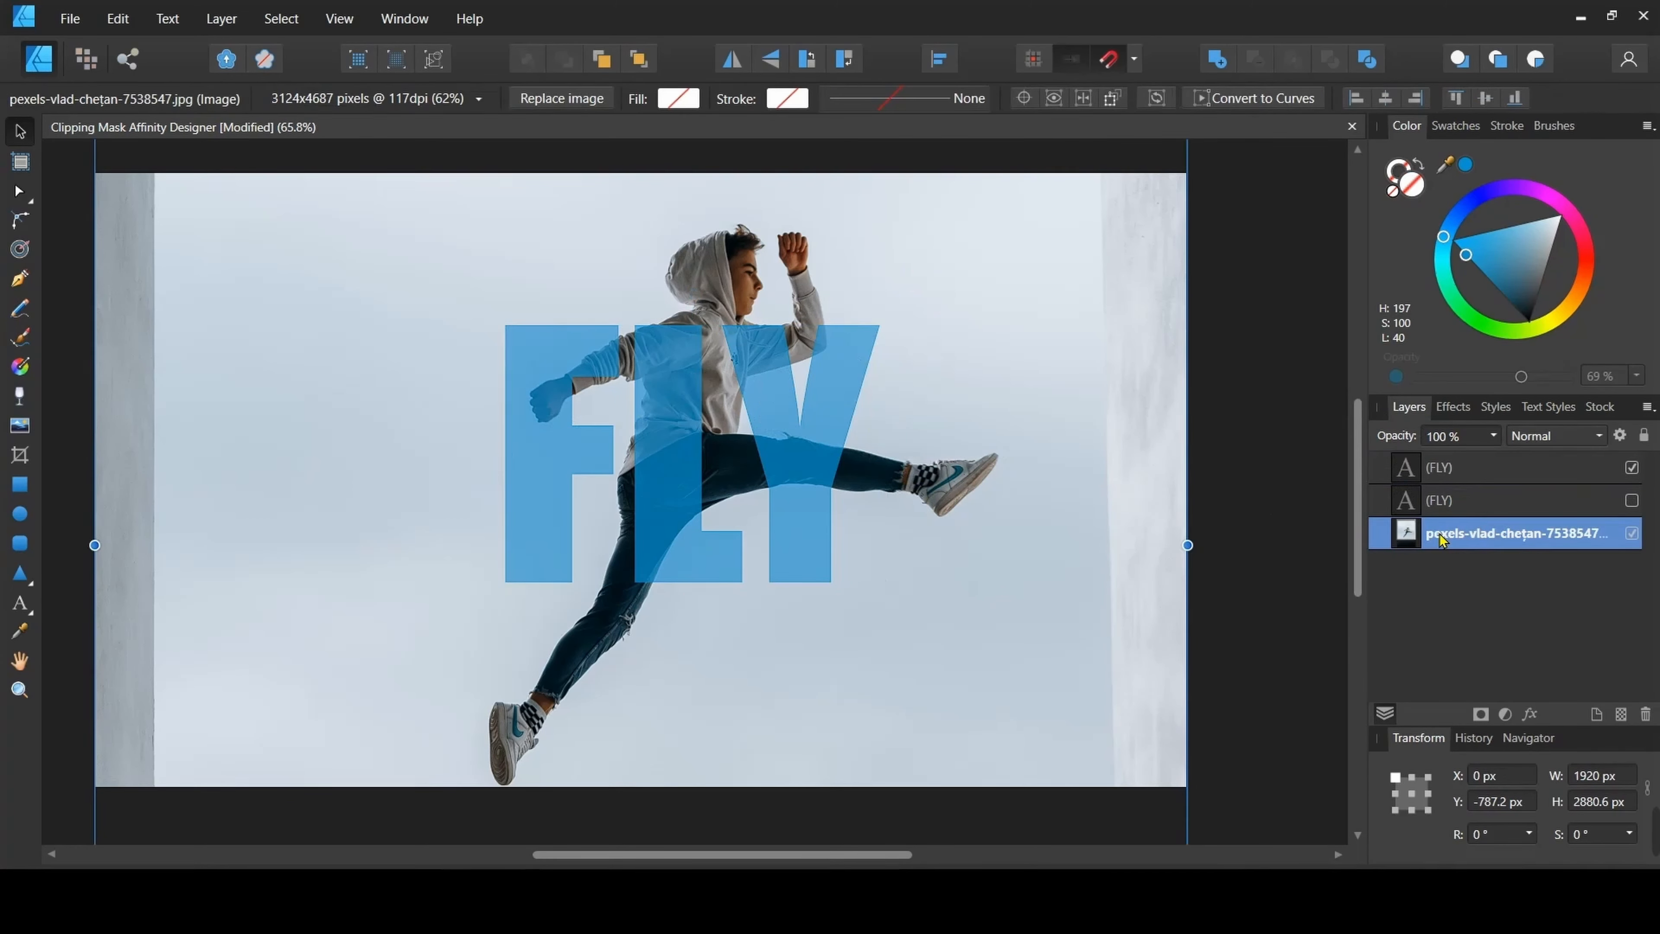
drag(1443, 539, 1448, 484)
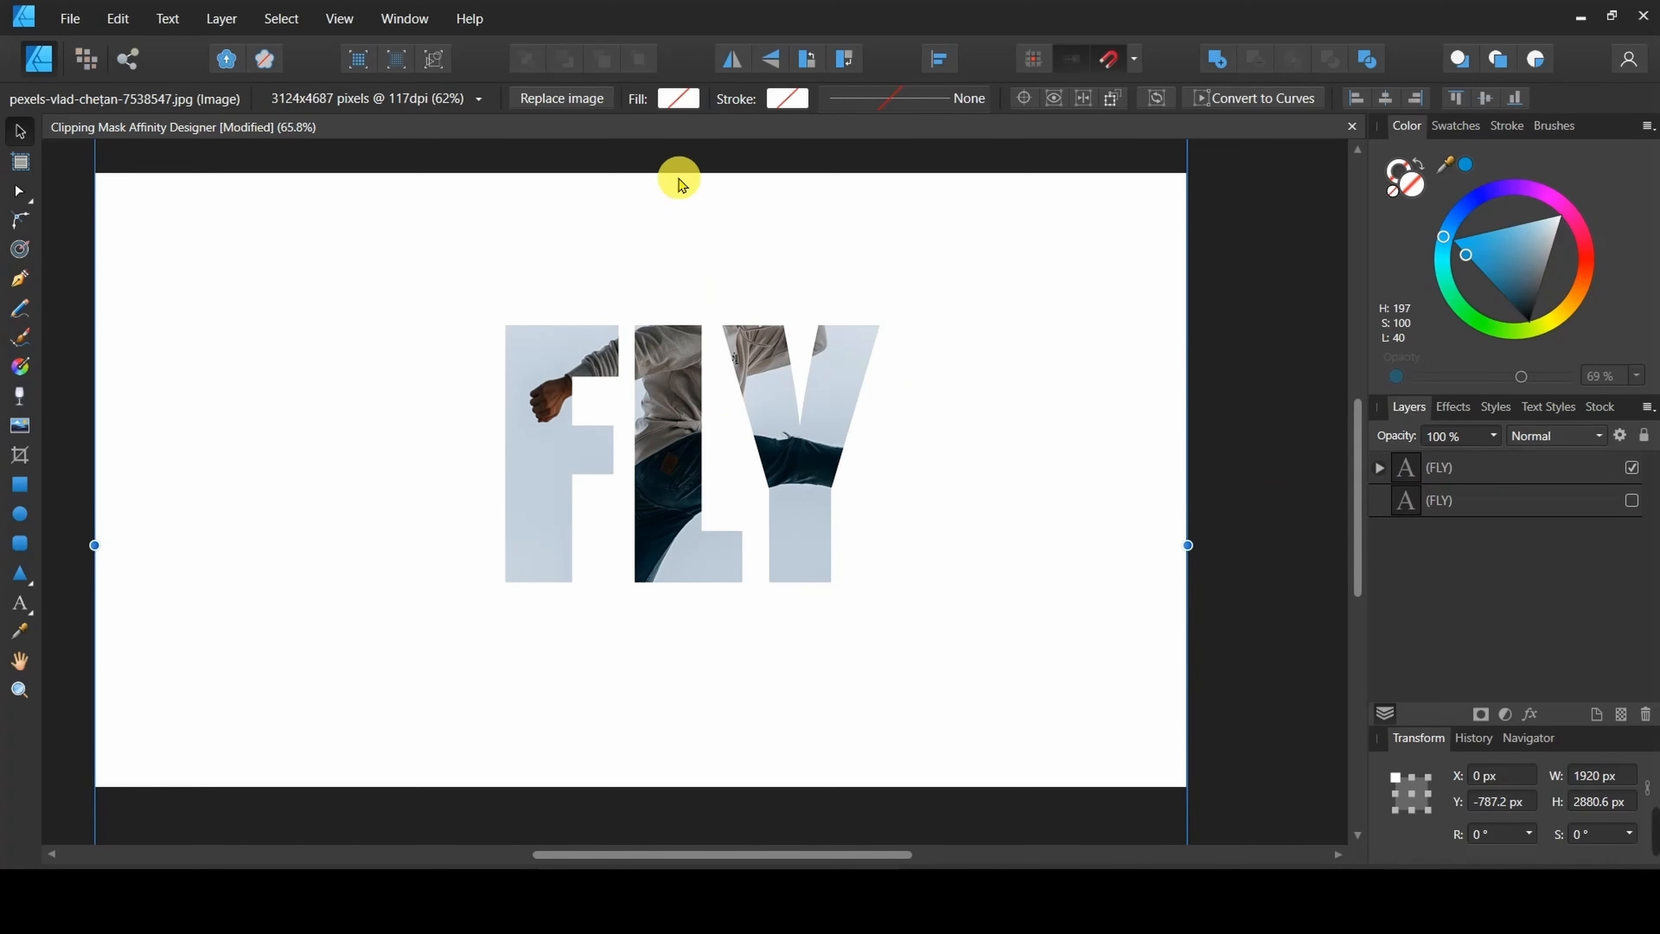
click(1379, 468)
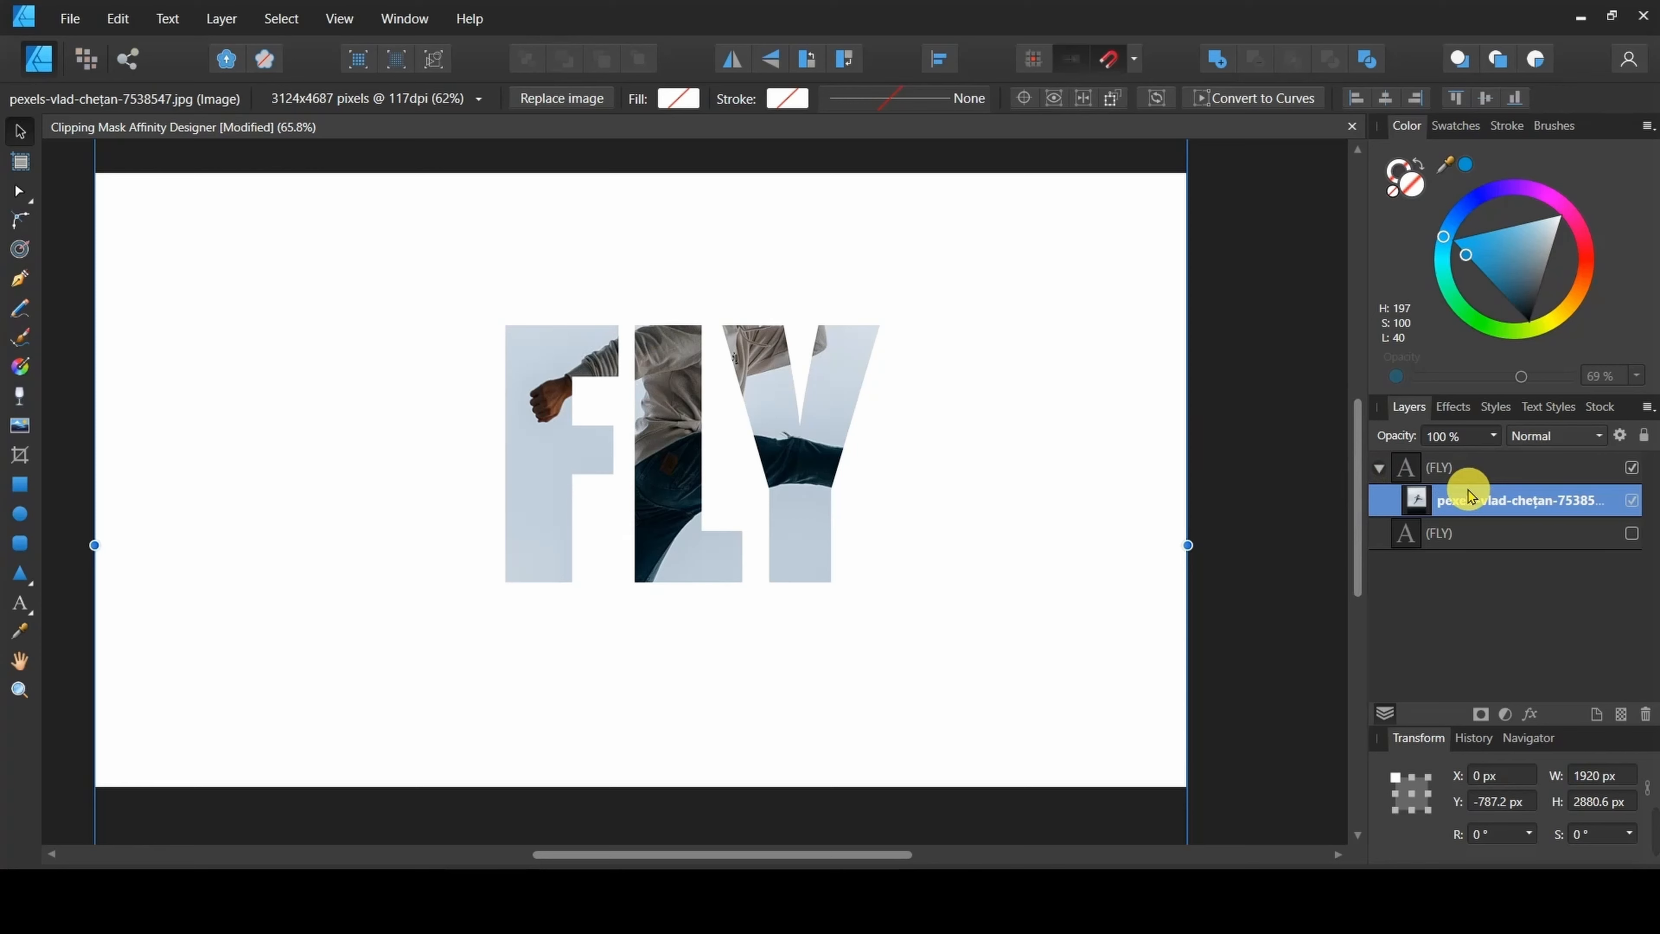
- Take the photo out of the FLY text layer, return it to the bottom of the layer stack, and deselect it
drag(1468, 495, 1489, 561)
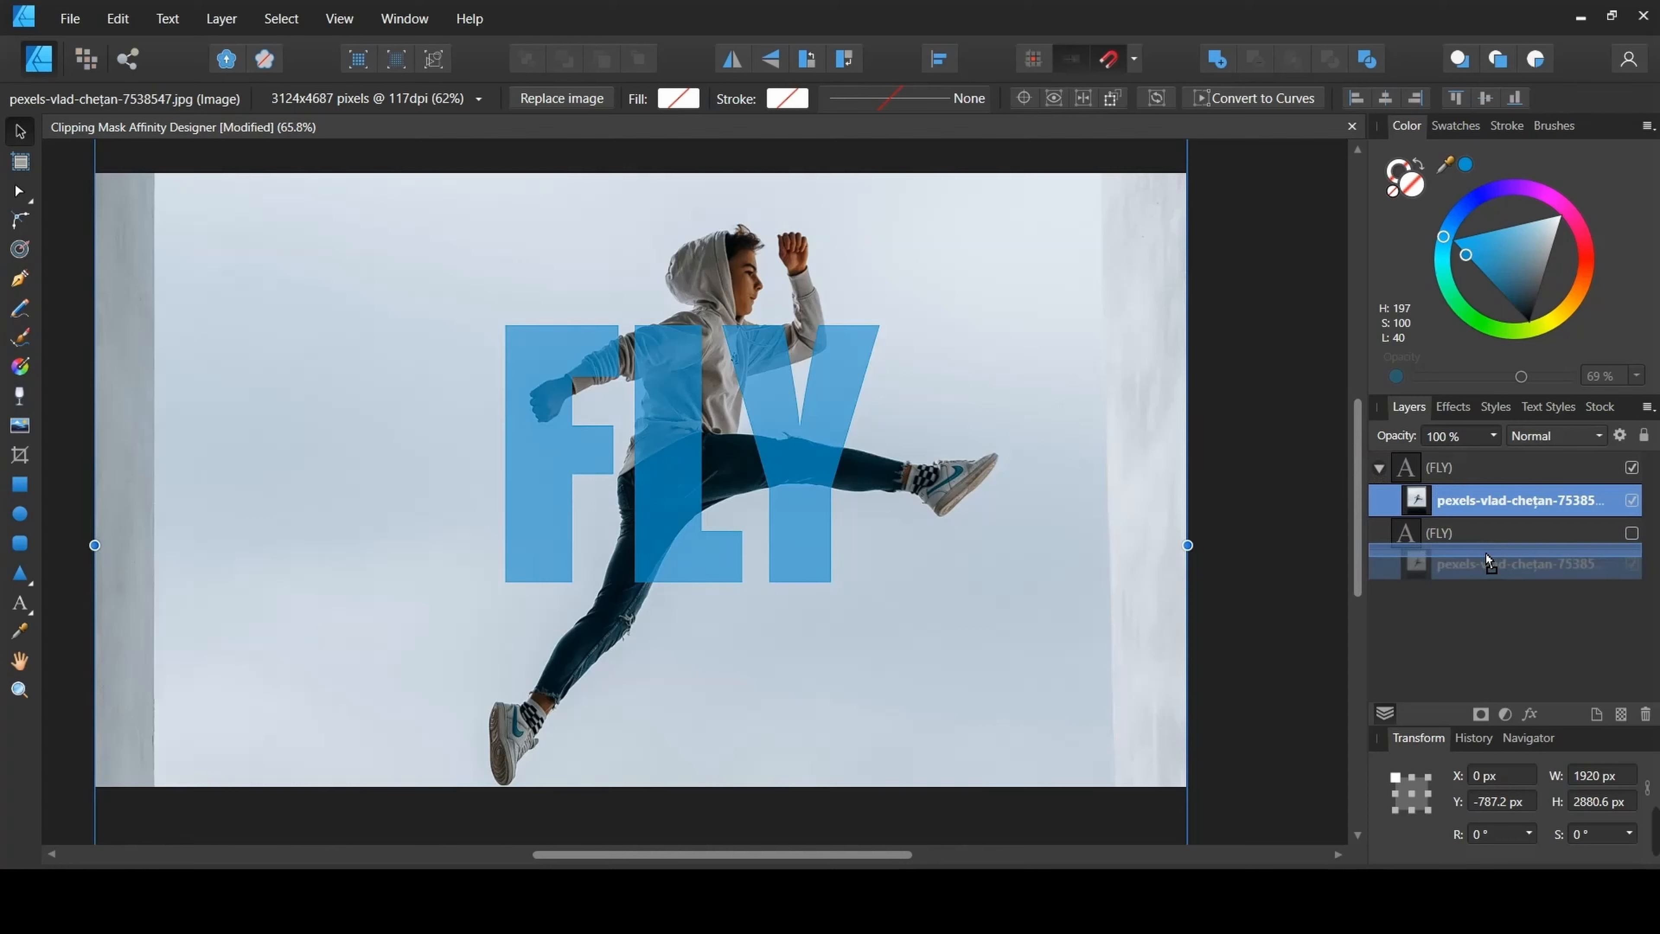
drag(1485, 551, 1484, 551)
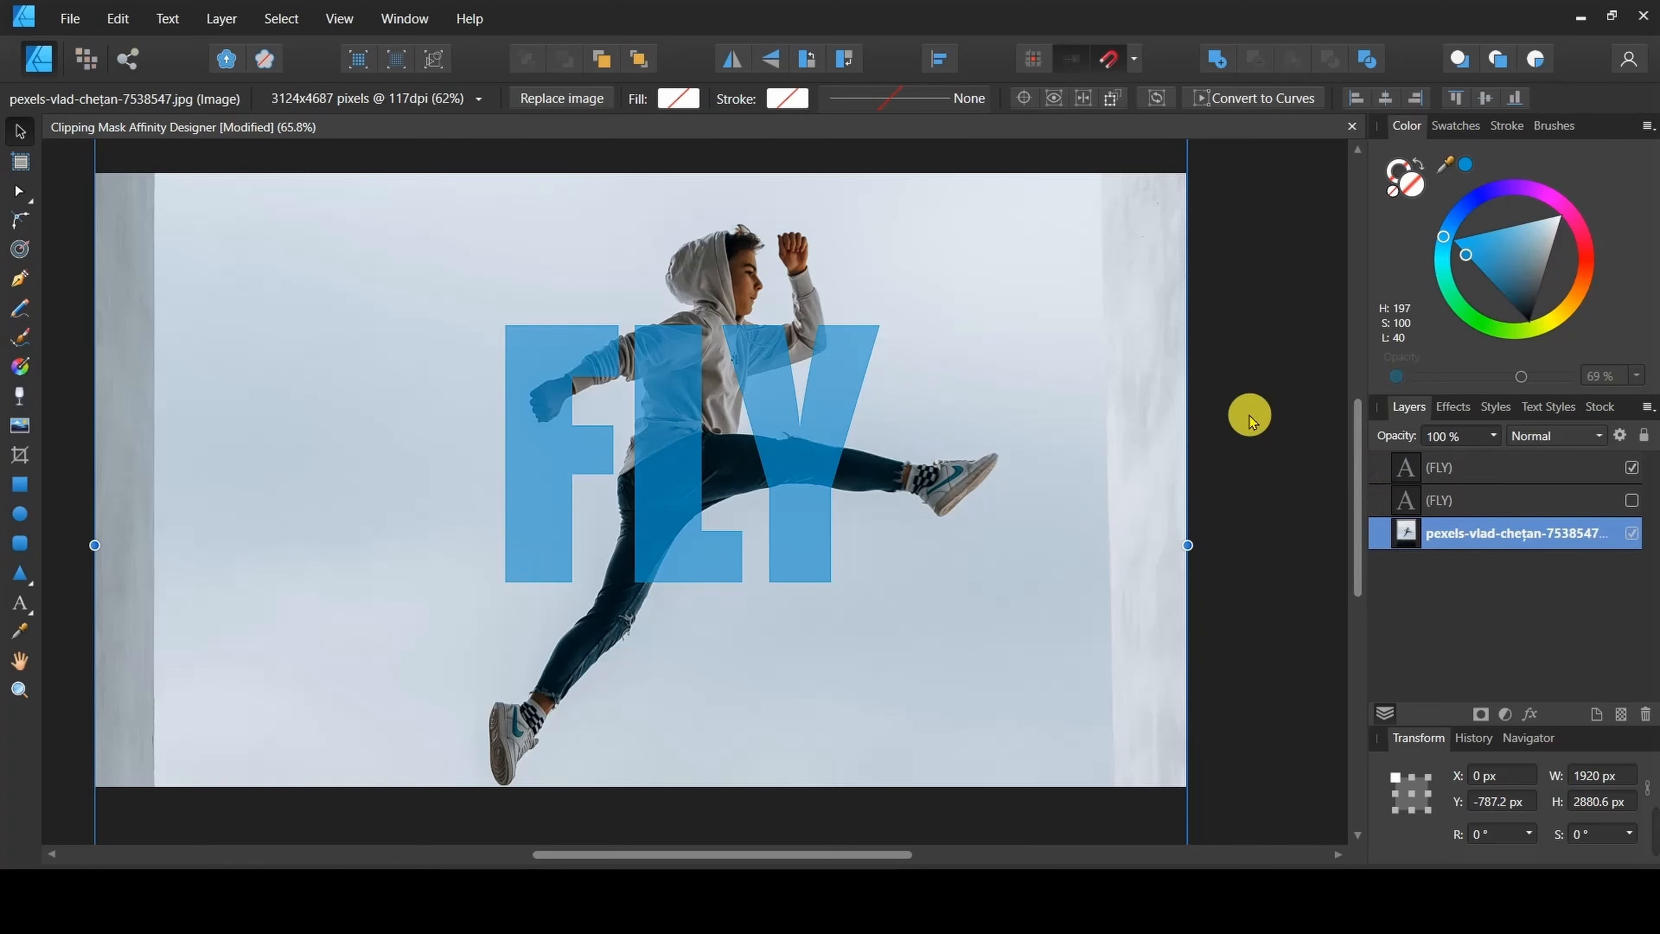
click(1290, 379)
- Start a Pen tool outline at the top edge of the letter L and trace it up along the man's shoulder
scroll(861, 487, up, 2)
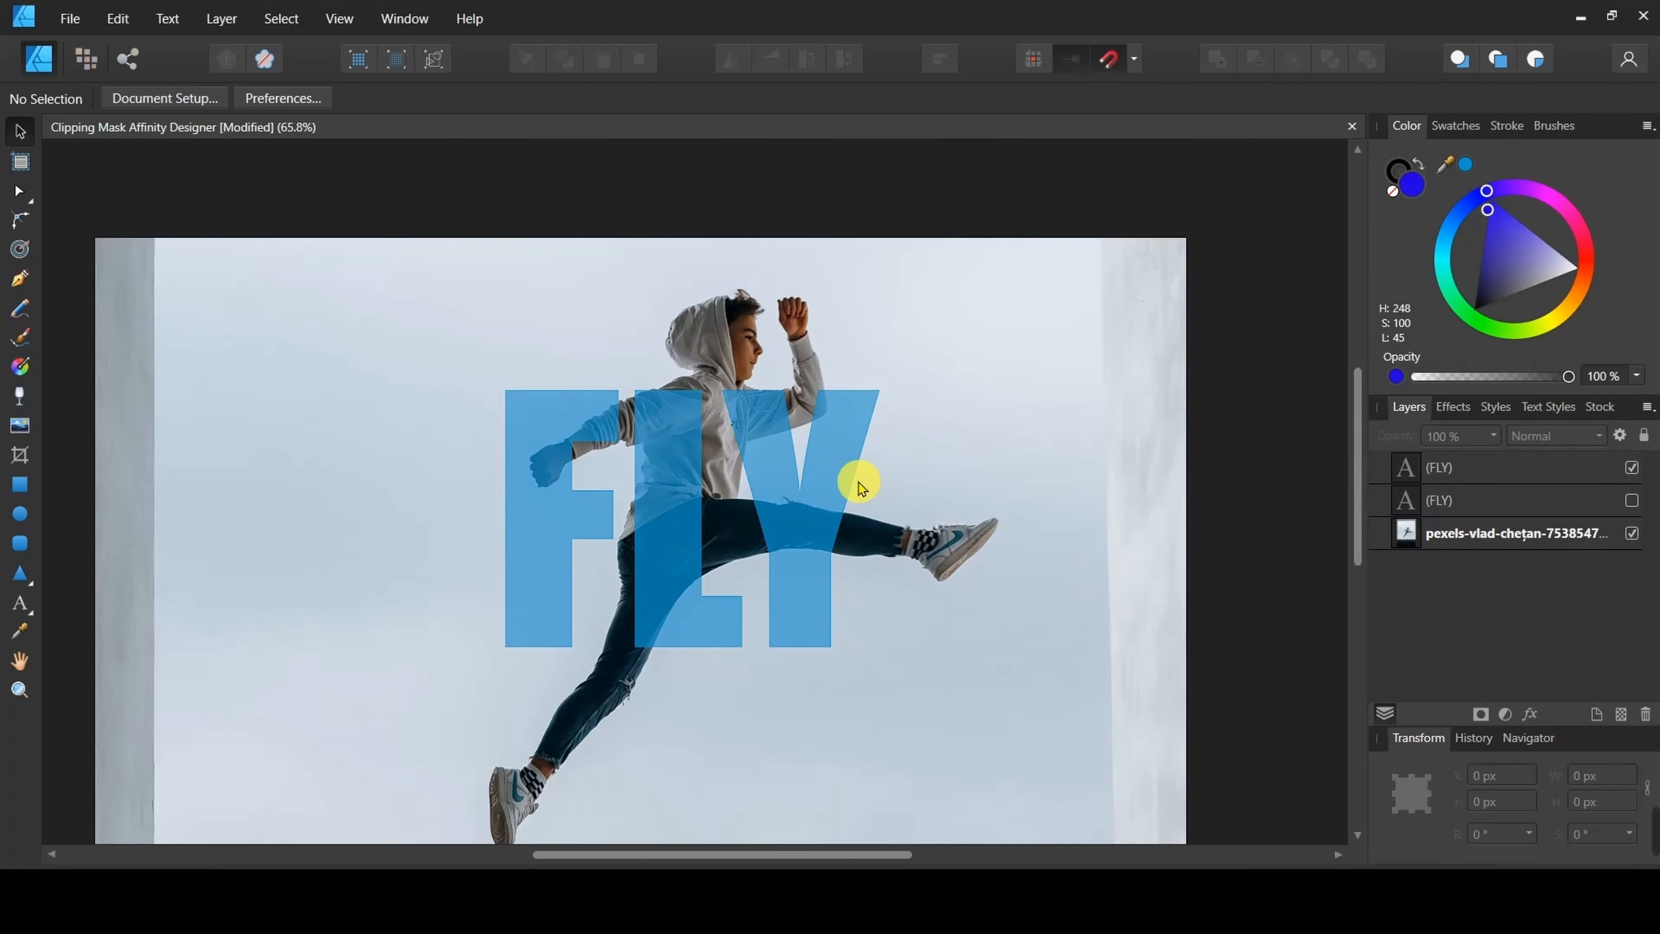
scroll(731, 478, up, 2)
scroll(767, 464, down, 3)
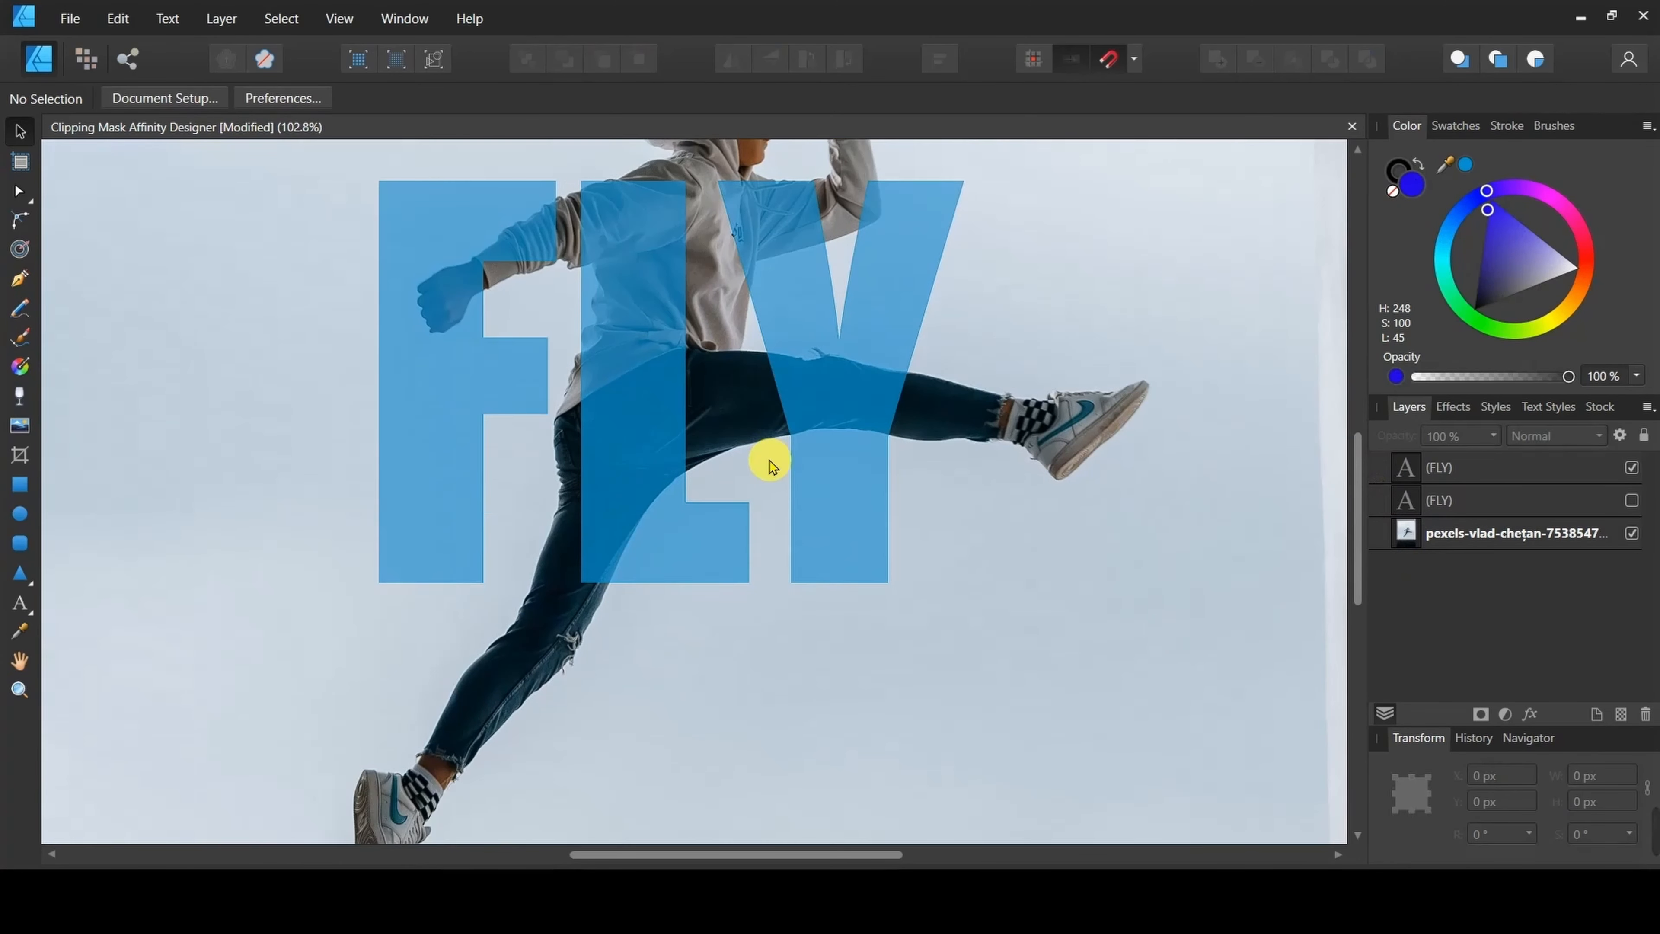
scroll(774, 461, up, 3)
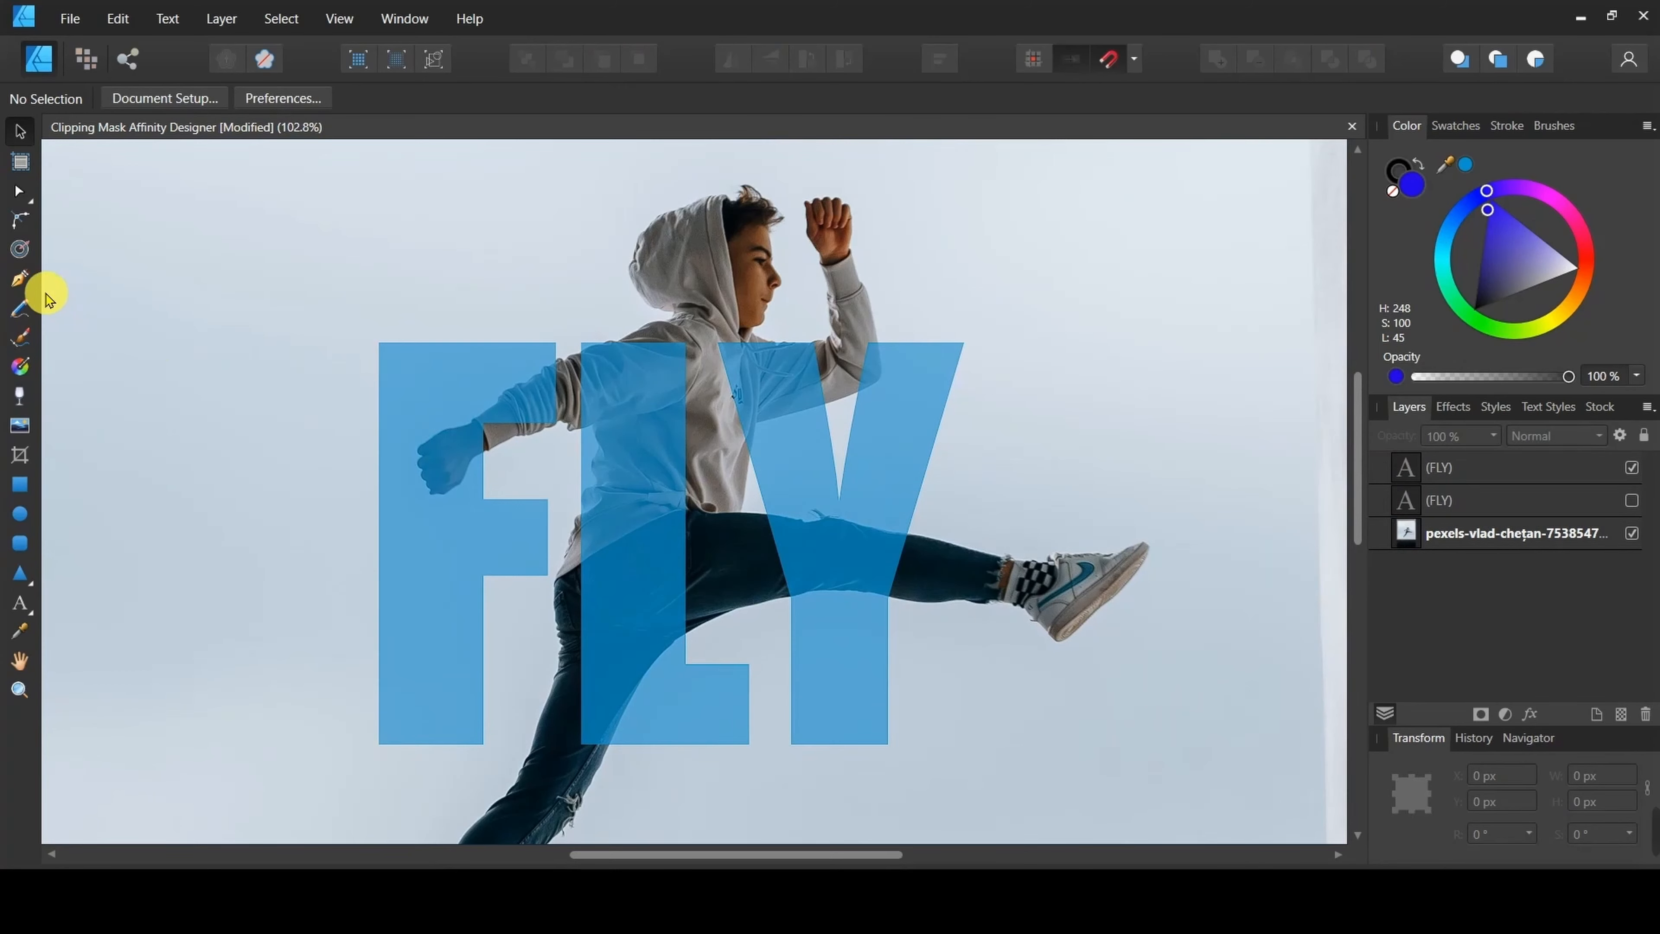
click(21, 280)
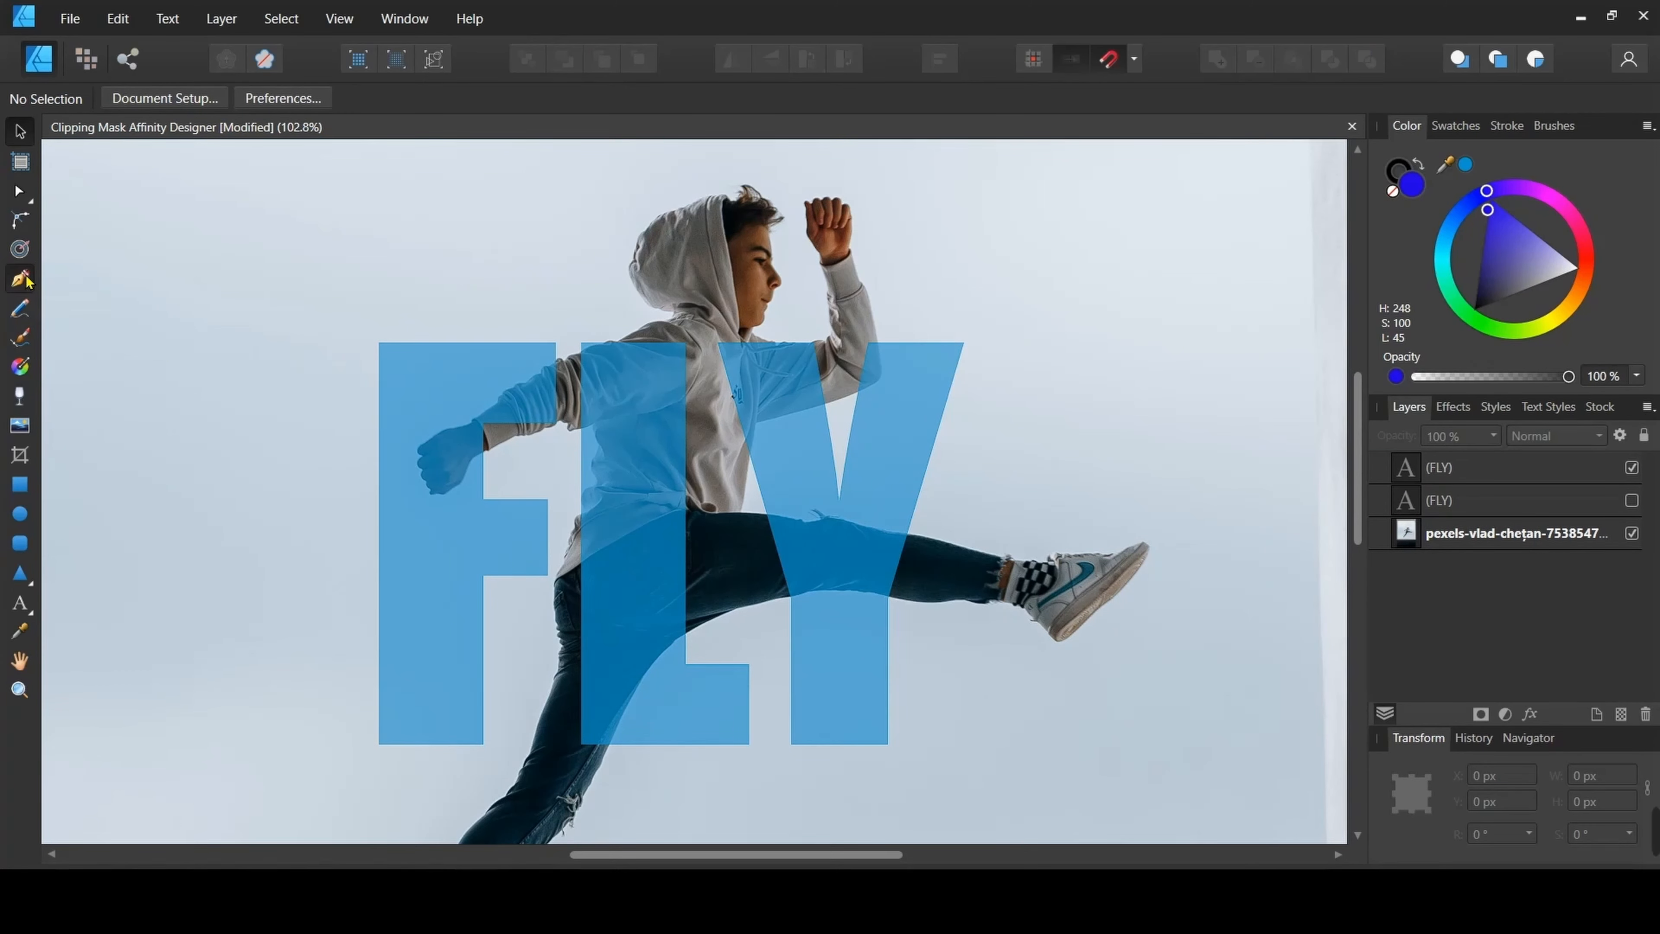
click(23, 280)
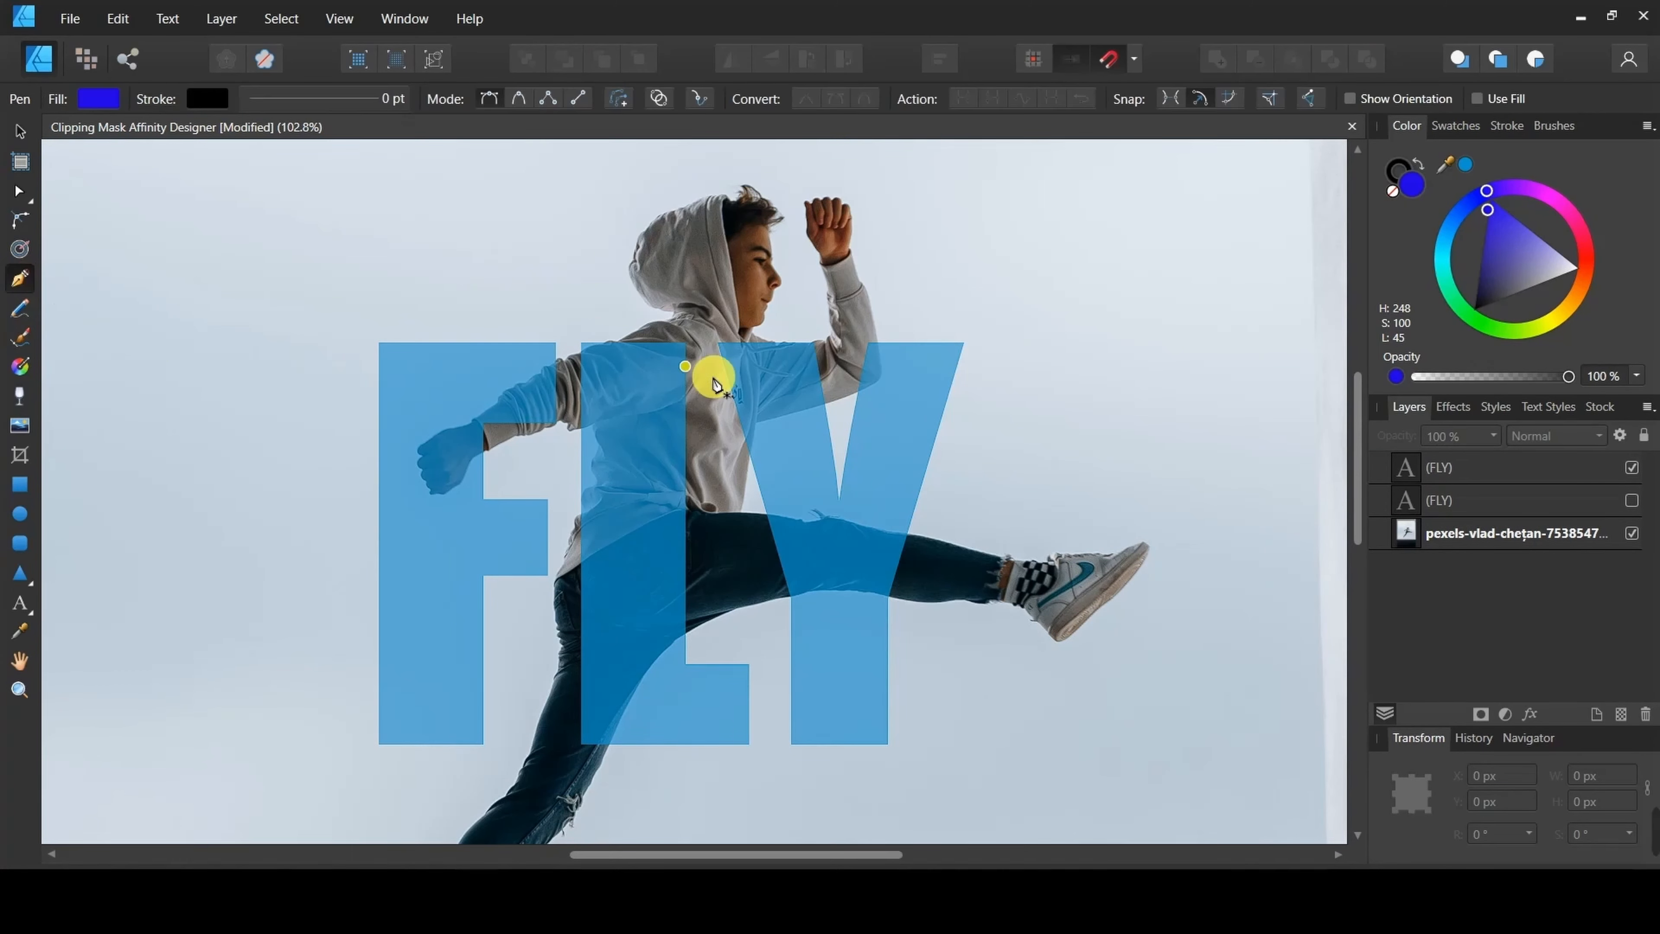
scroll(784, 399, up, 2)
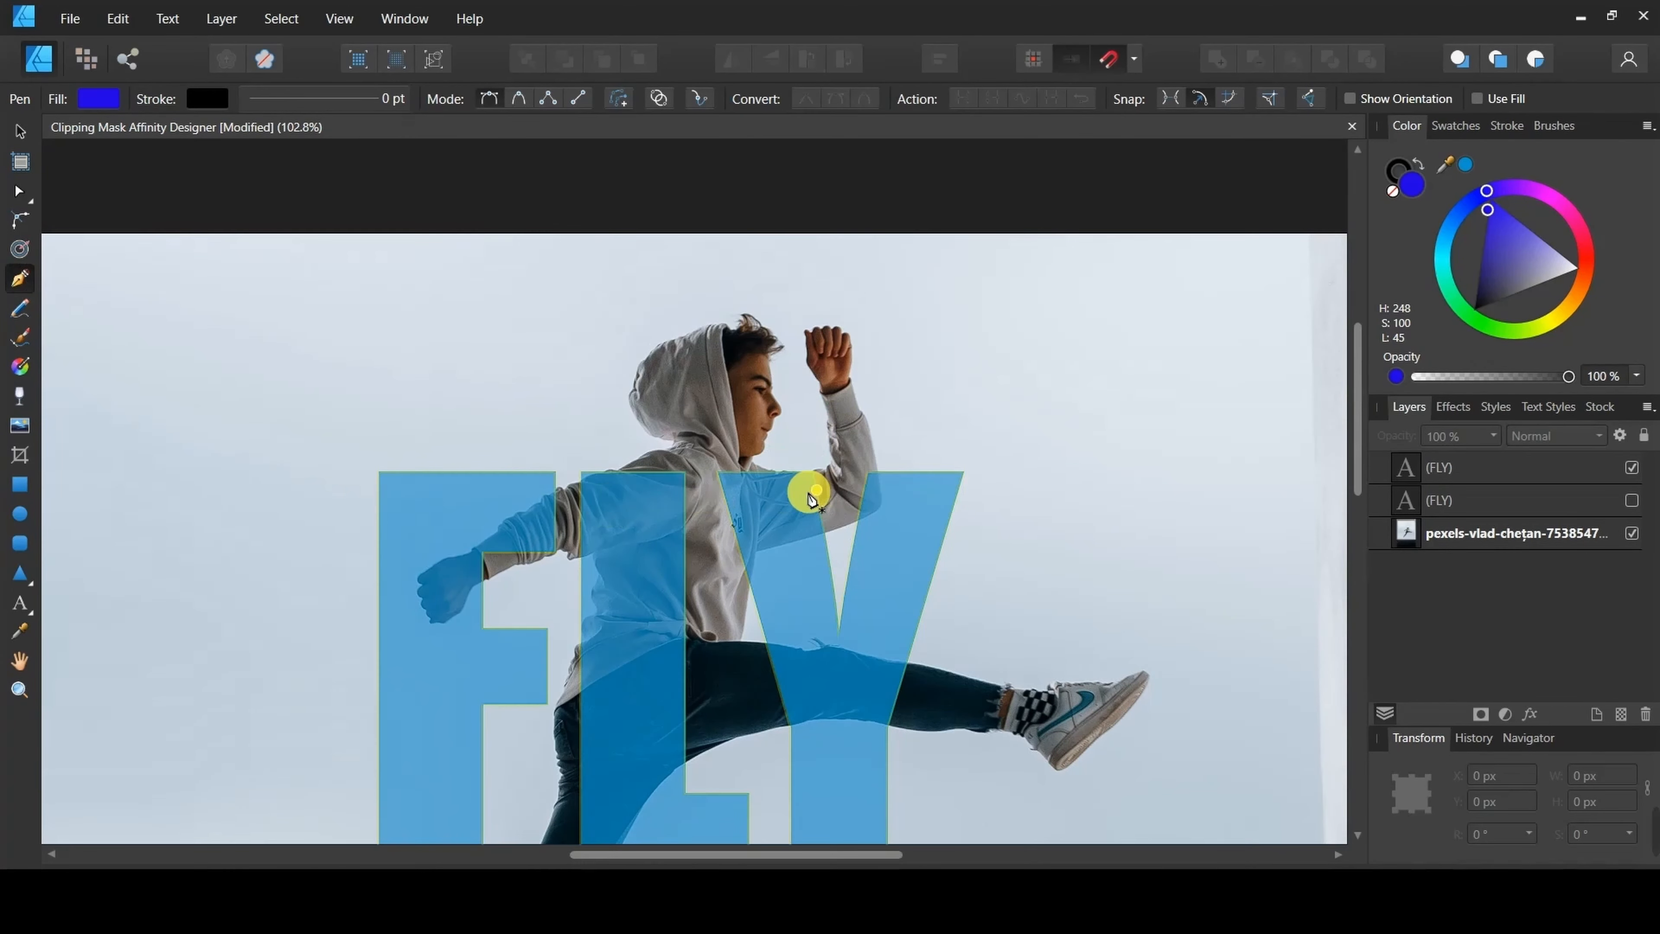
scroll(667, 507, up, 5)
scroll(626, 500, down, 8)
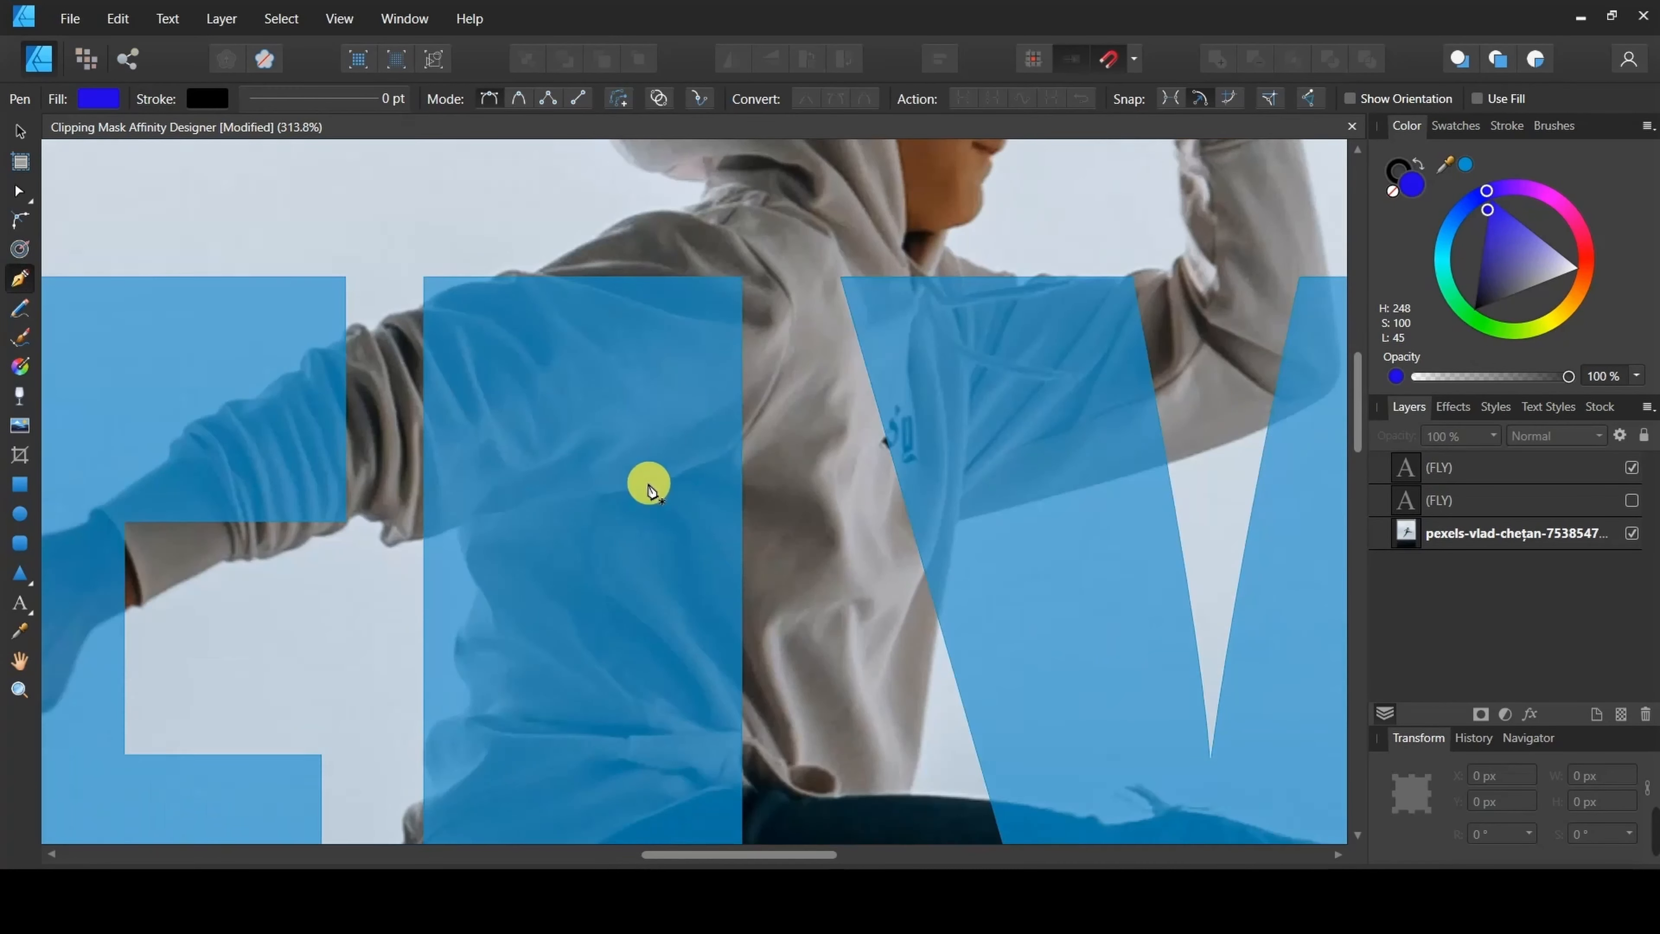
scroll(645, 478, up, 4)
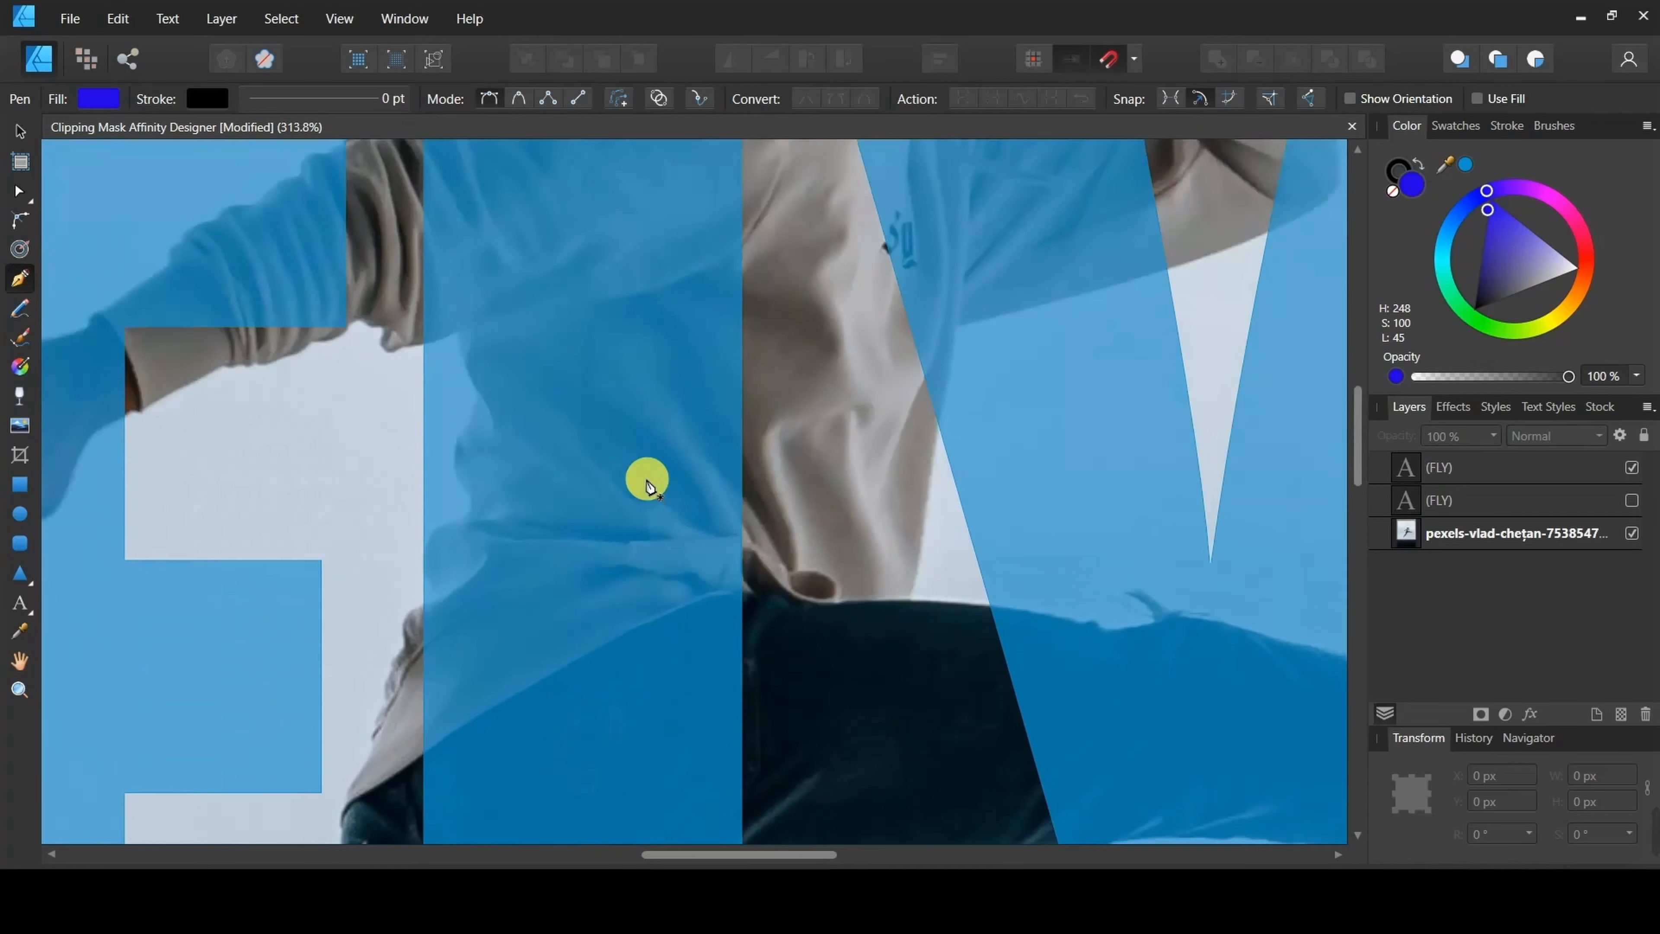
scroll(474, 471, up, 2)
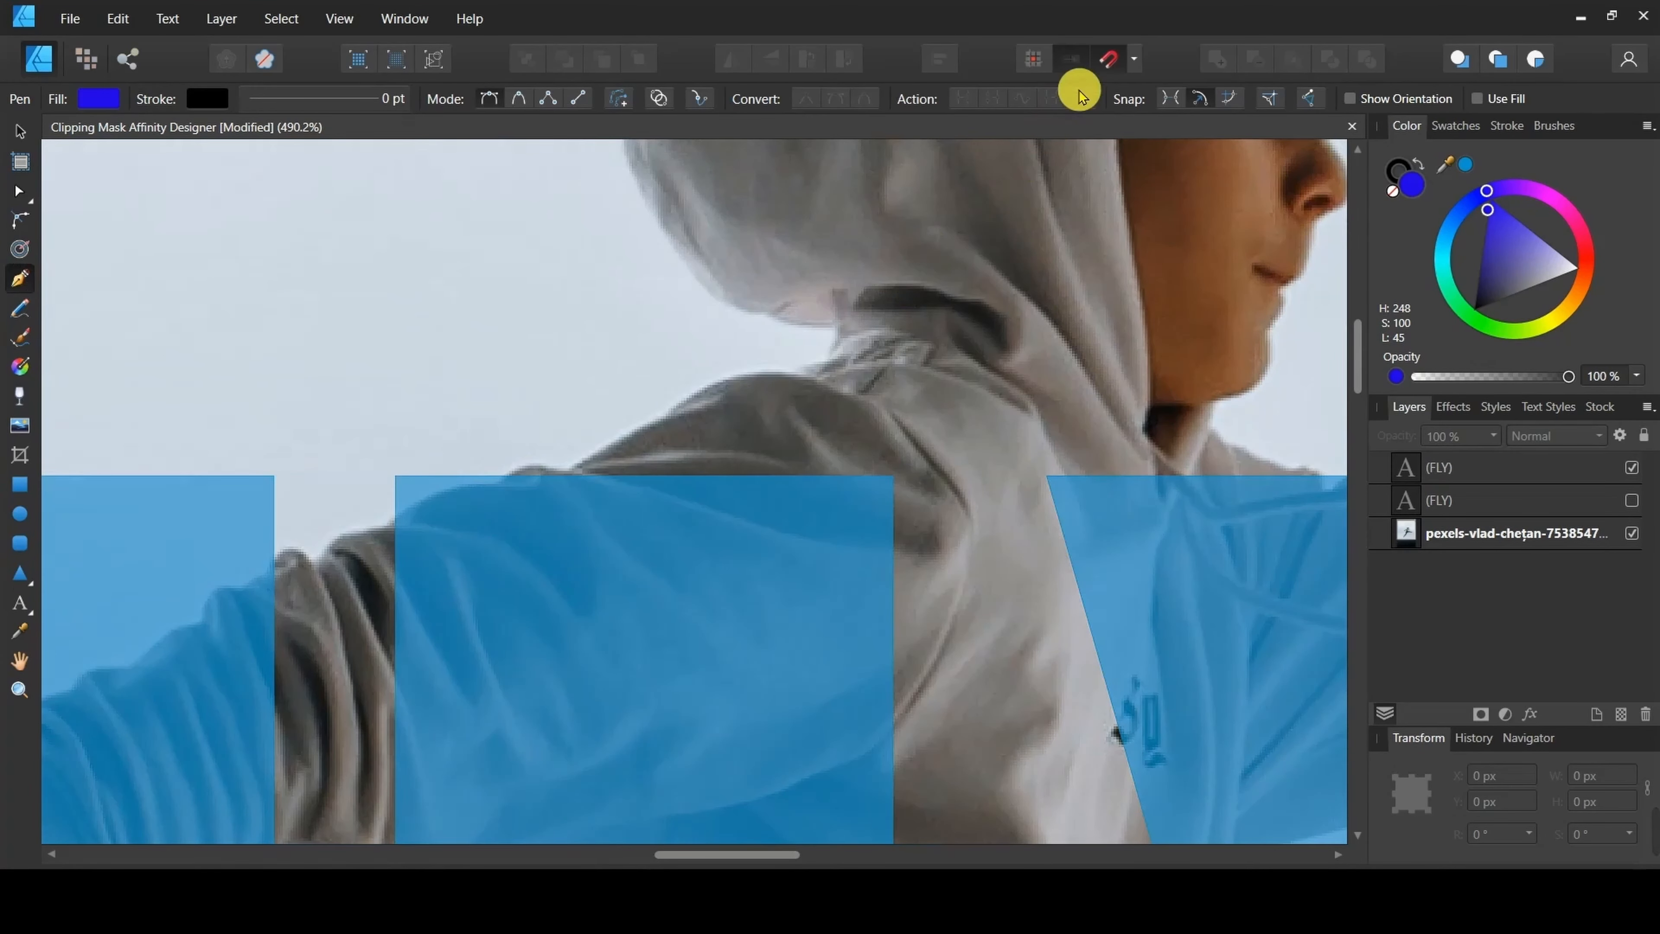
click(491, 484)
click(517, 468)
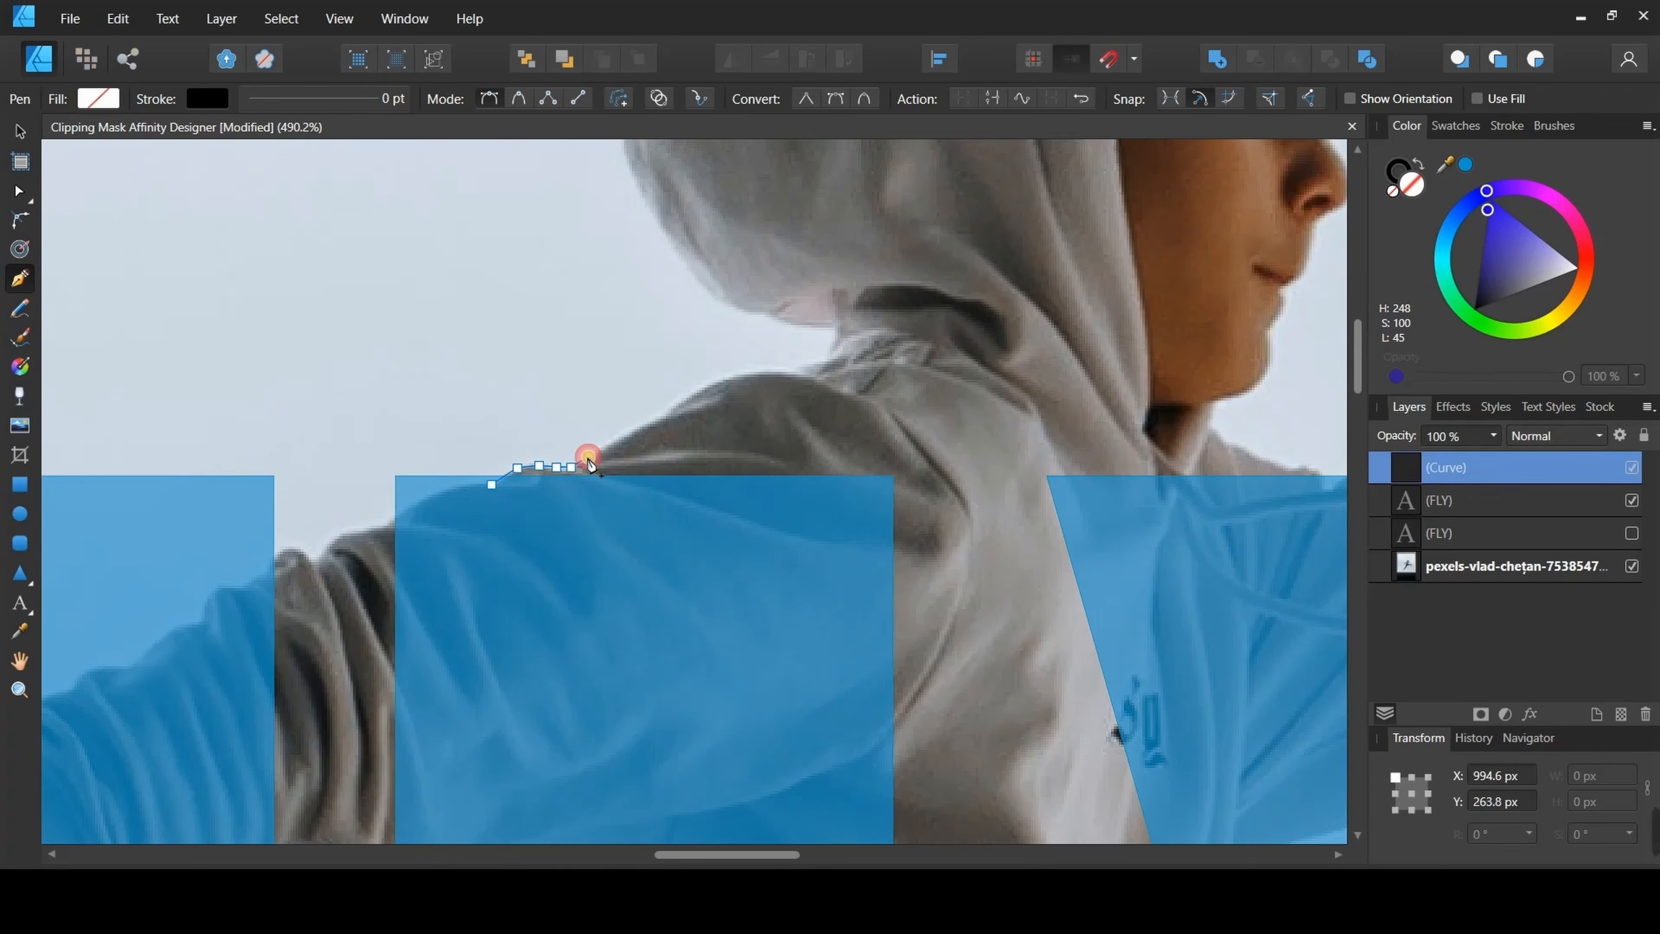
click(605, 446)
click(637, 430)
click(678, 399)
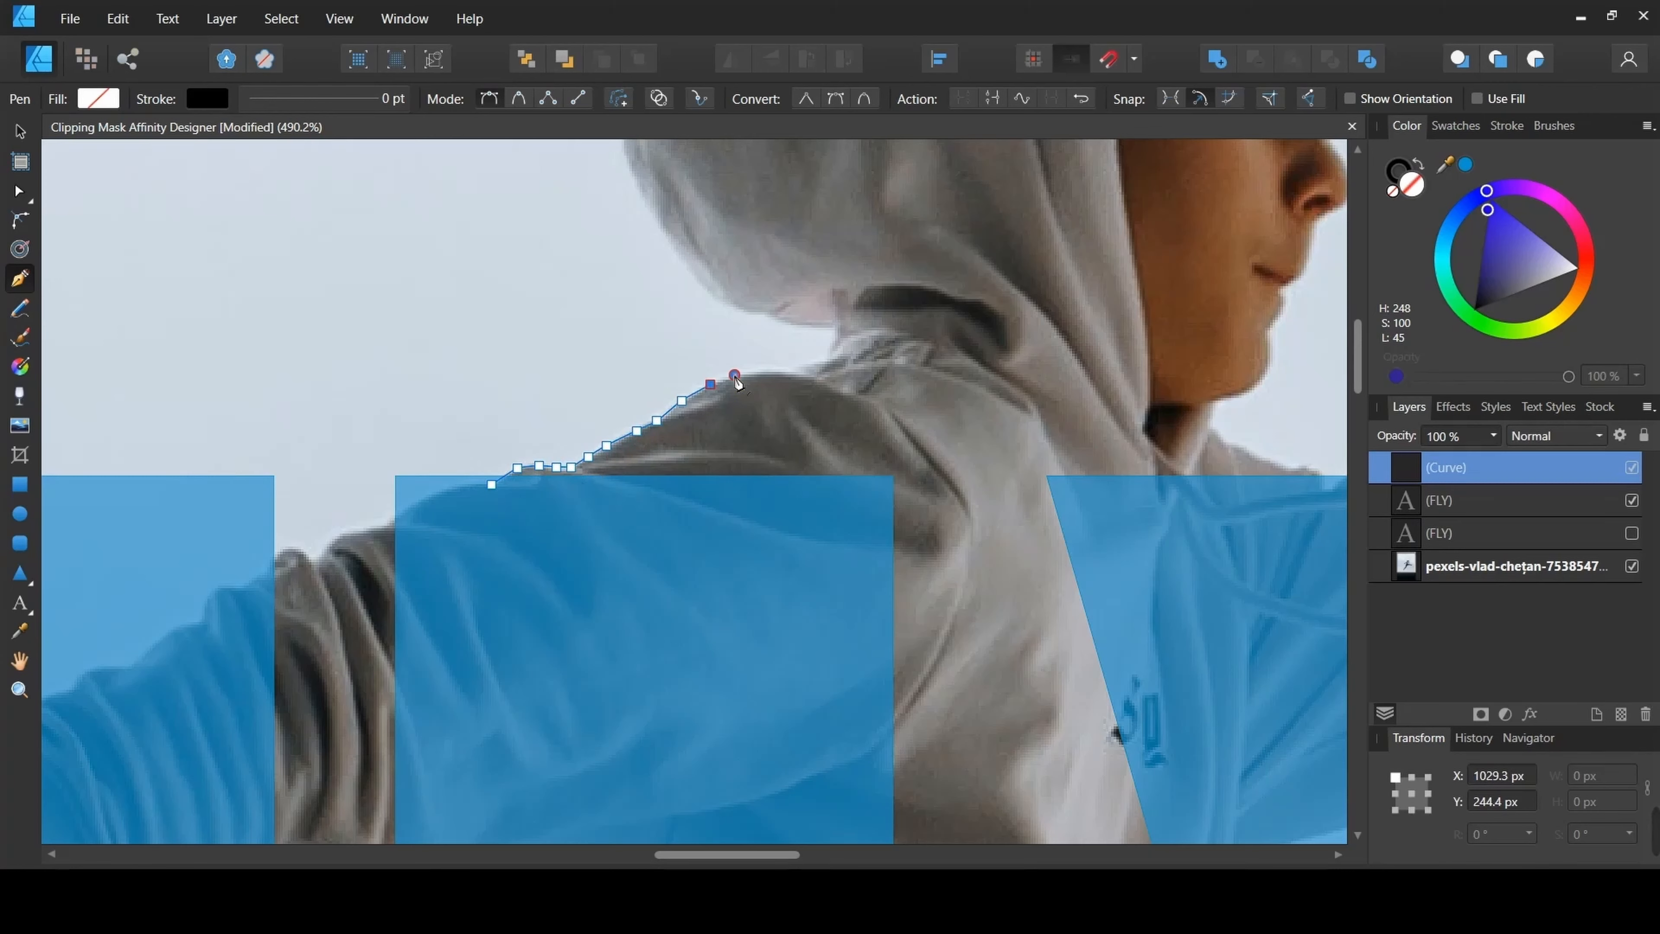
- Continue the outline around the nape of the neck and up the back of the hood
click(832, 328)
click(812, 327)
click(777, 315)
click(758, 312)
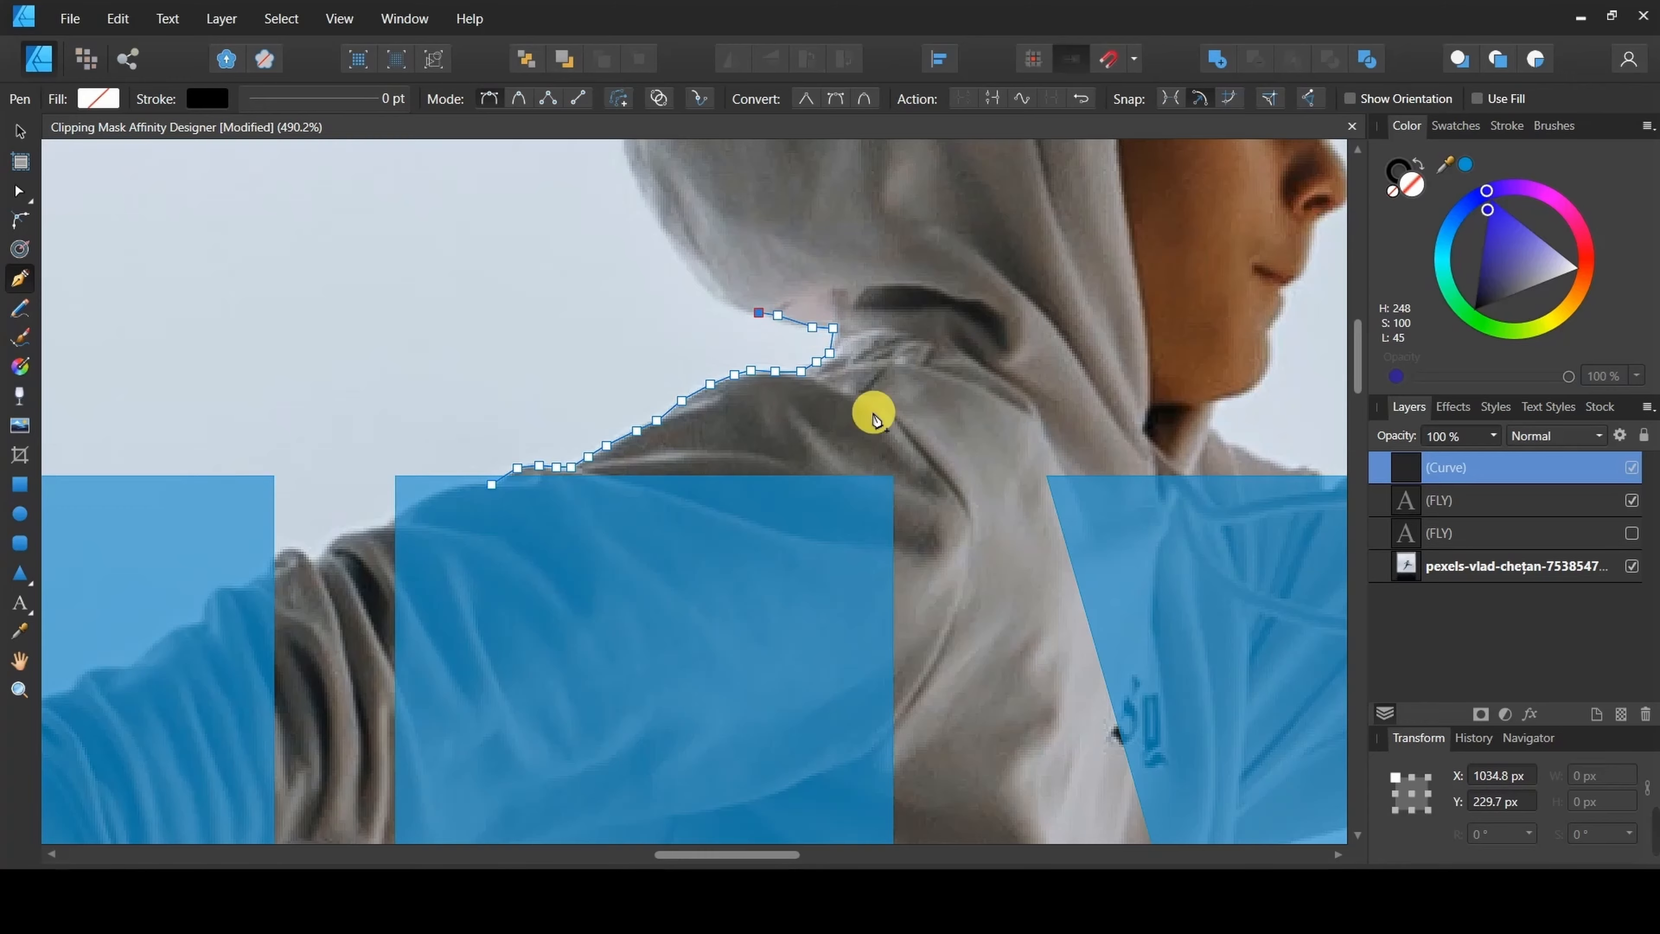
scroll(873, 413, up, 3)
click(734, 500)
click(708, 485)
click(681, 458)
click(668, 429)
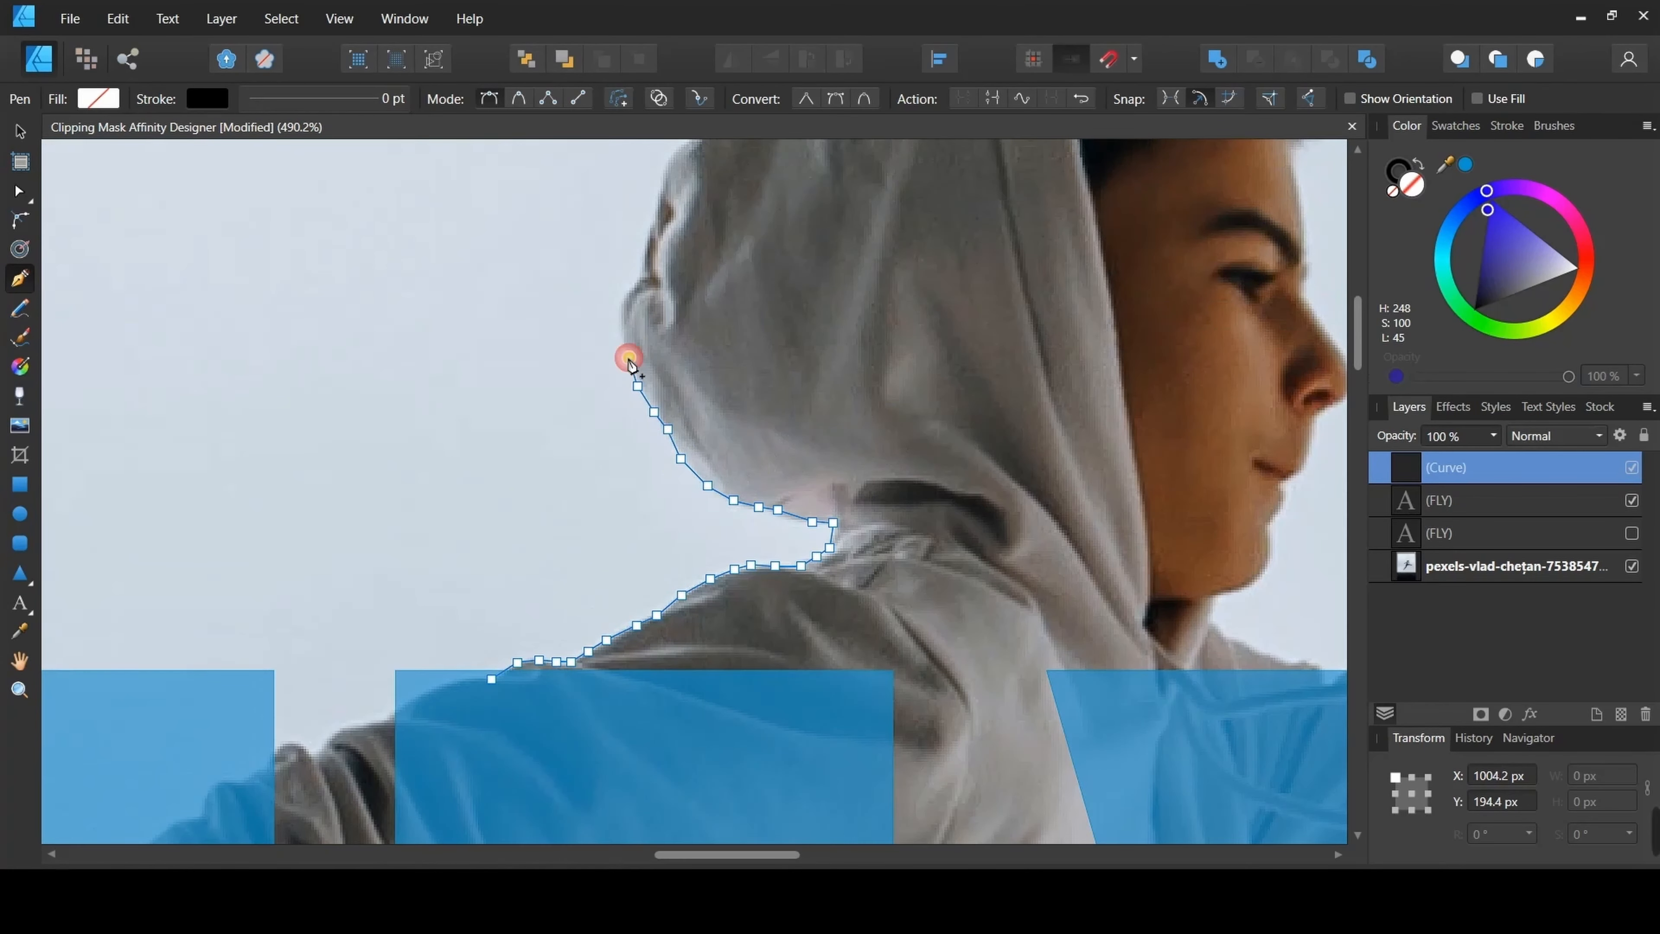
click(625, 331)
click(629, 297)
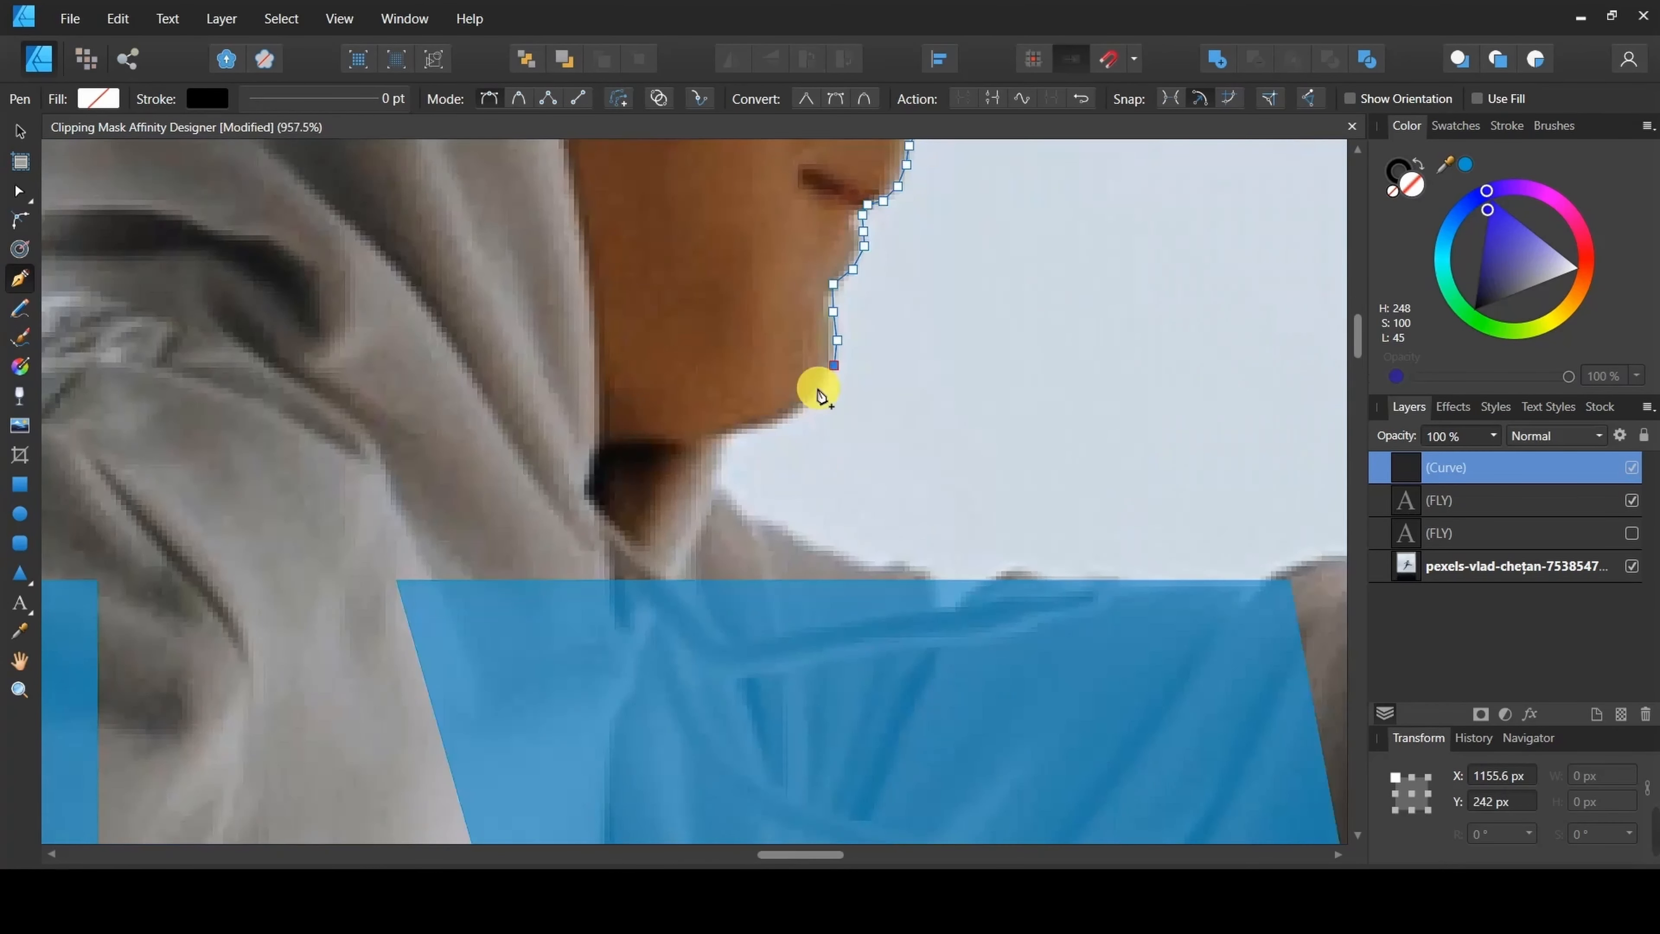
- Extend the outline along the man's jaw and under his chin toward the neck
click(803, 406)
click(784, 418)
click(763, 426)
click(737, 428)
click(723, 432)
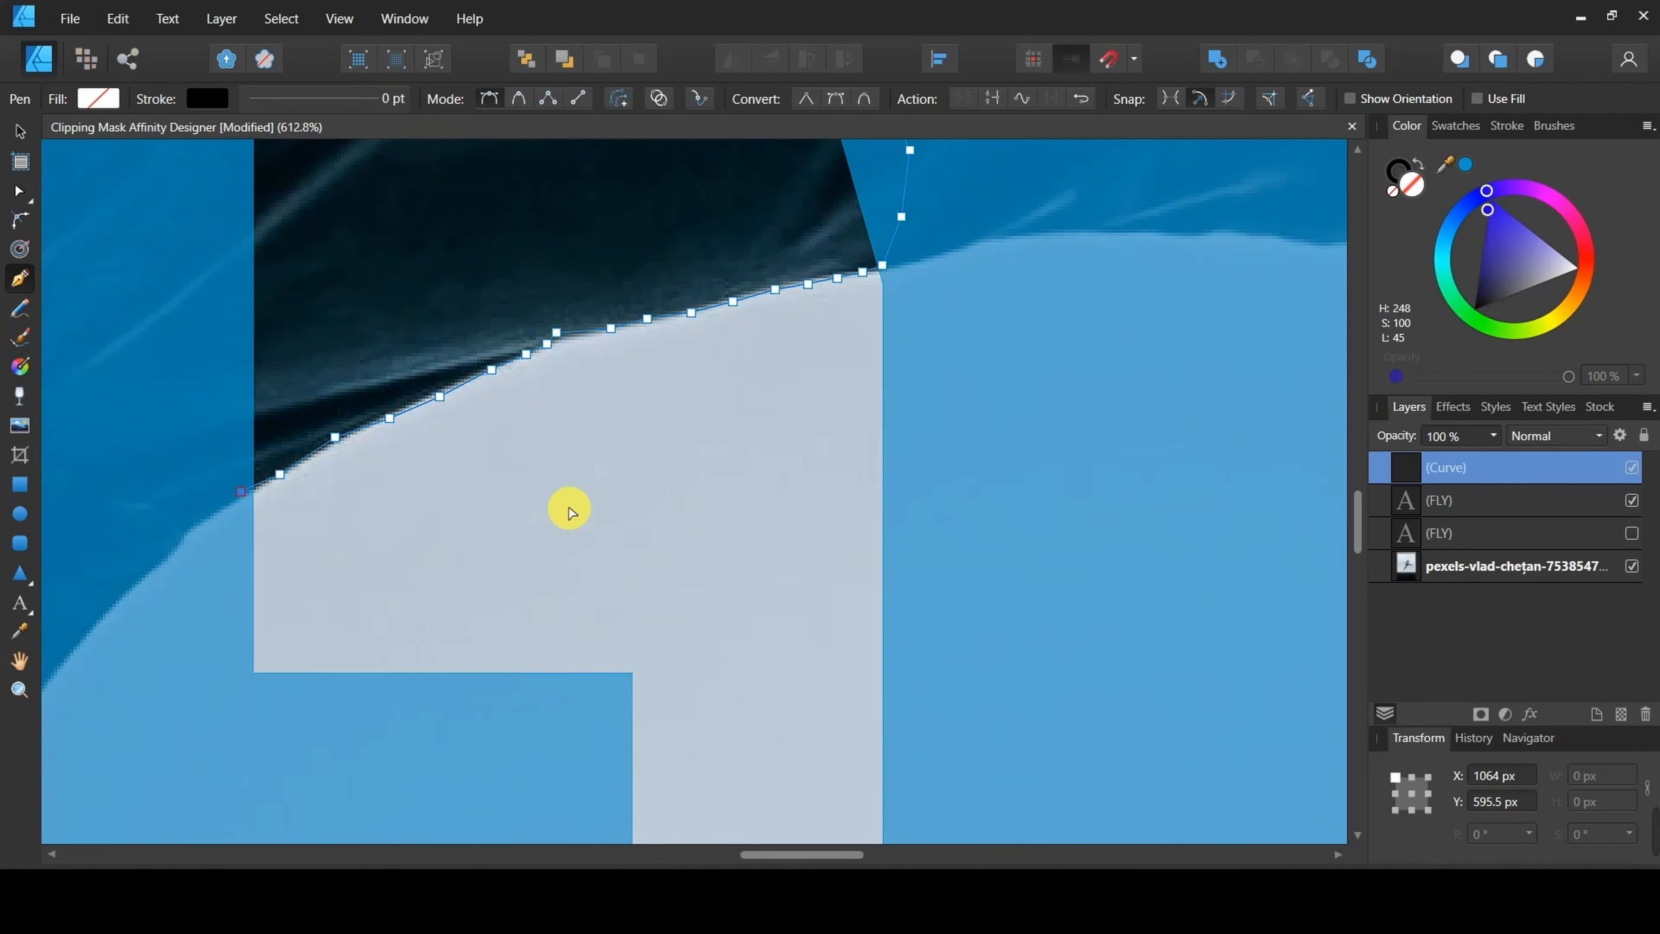
- Close the head-and-torso outline with points running up inside the letter L back to the shoulder start point
scroll(567, 508, down, 10)
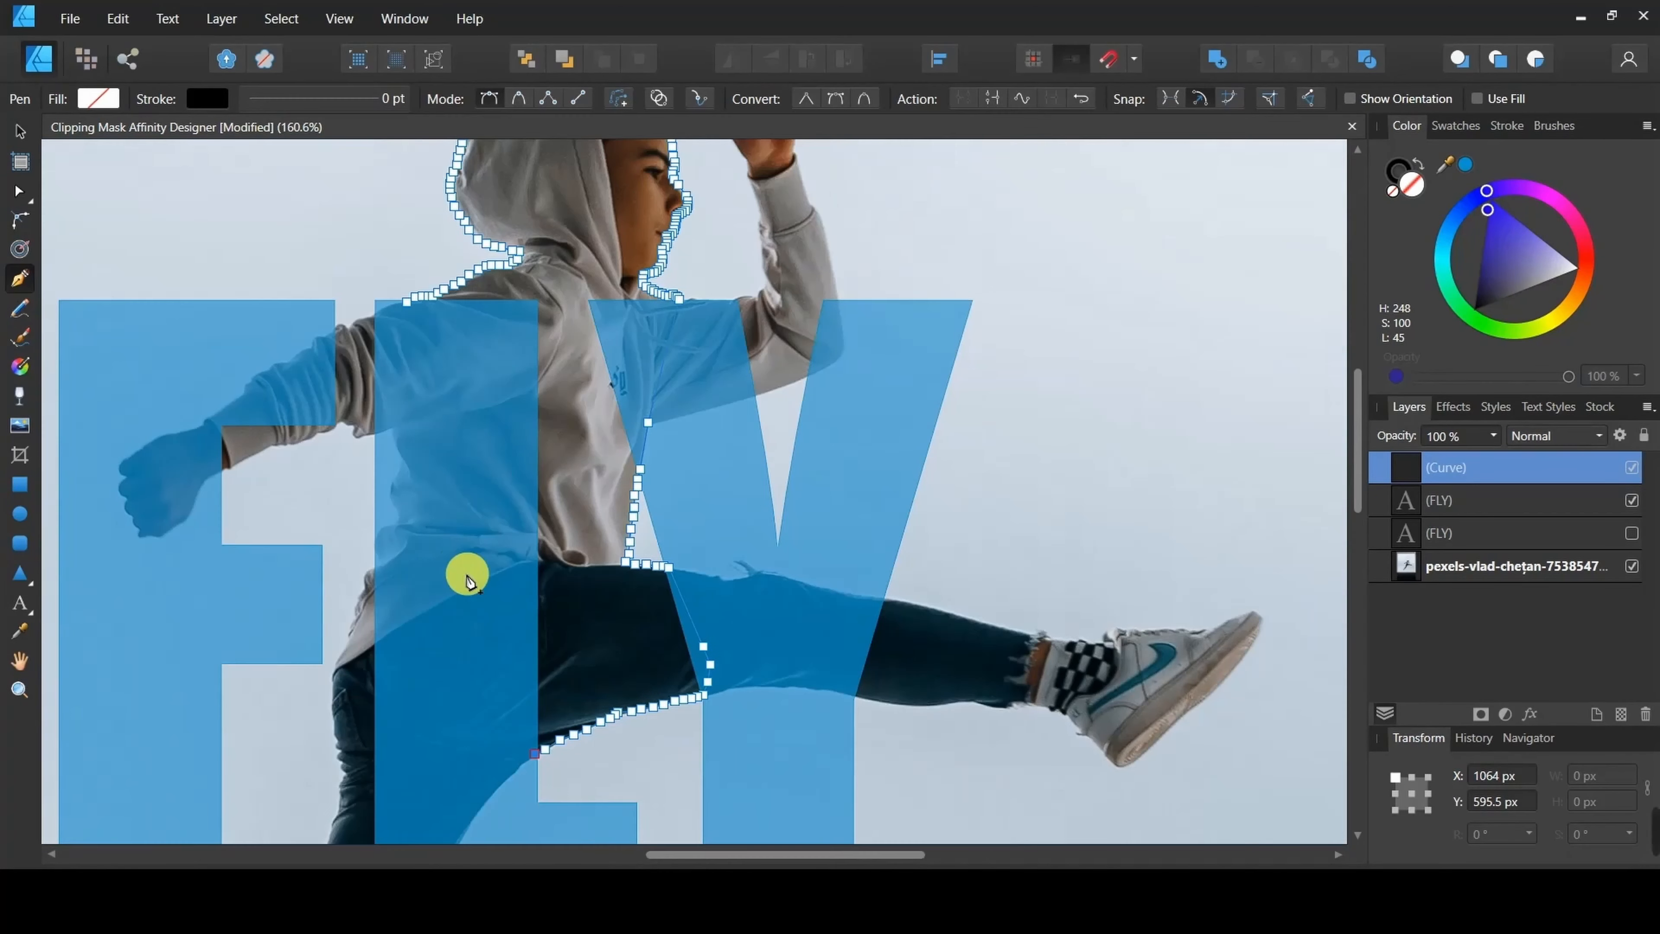
click(462, 697)
click(447, 587)
click(429, 498)
click(413, 416)
click(414, 365)
click(406, 301)
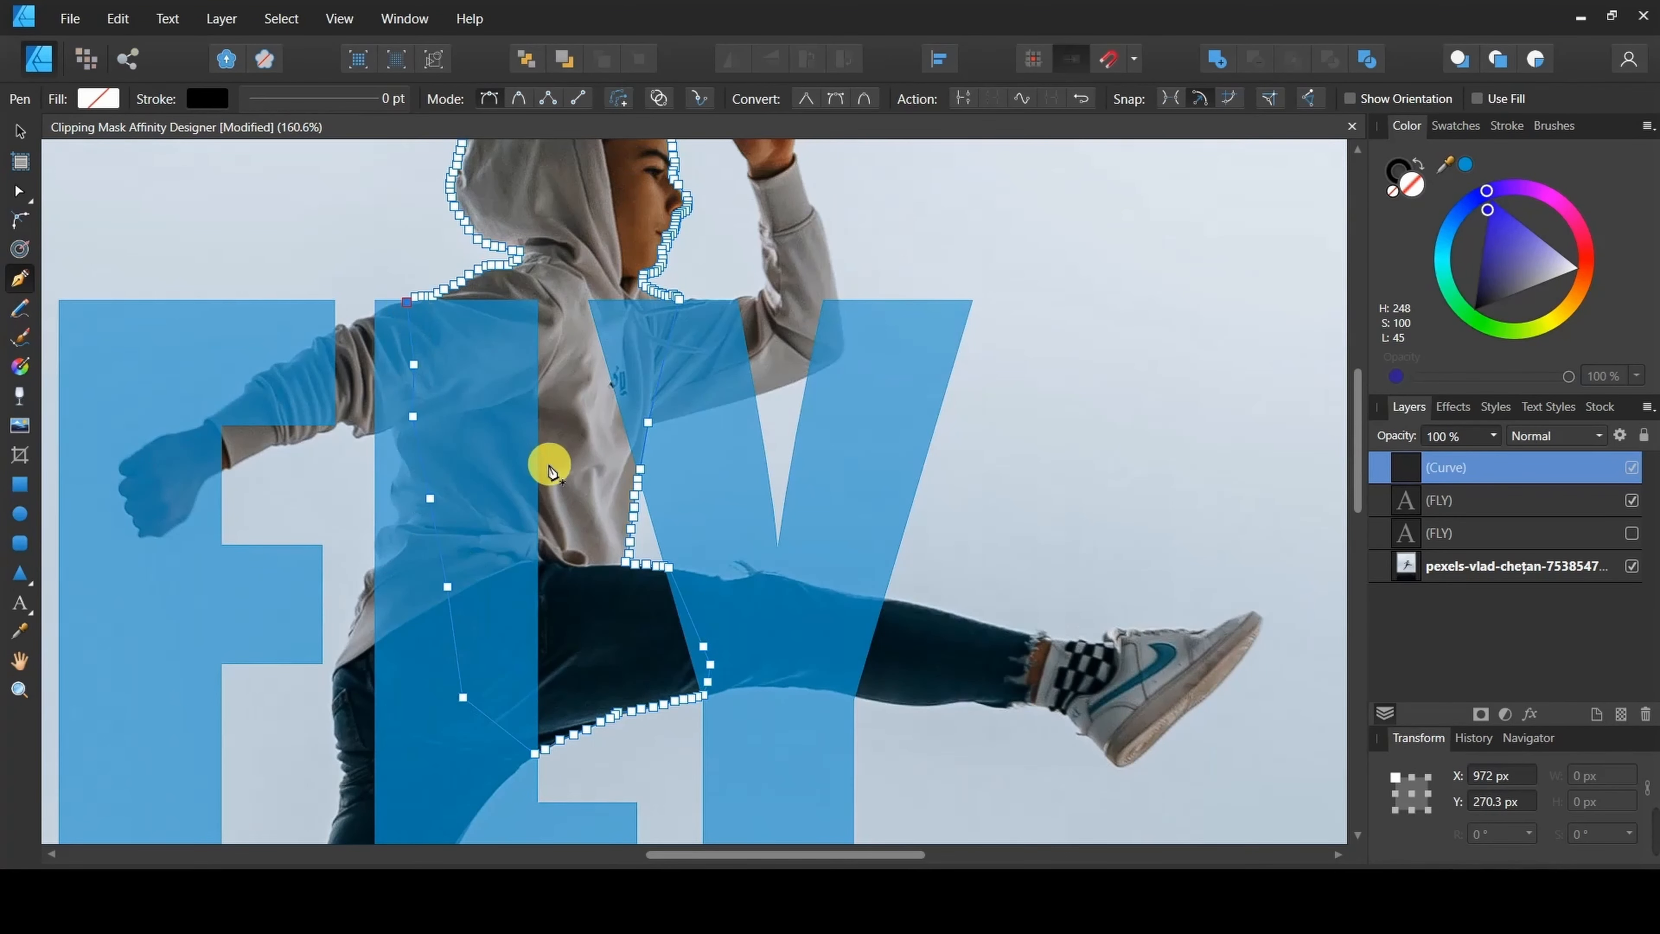
- Fill the head-and-torso shape with a muted violet-blue of H 248, S 53, L 48
click(20, 132)
scroll(1026, 393, up, 2)
click(1501, 241)
click(957, 457)
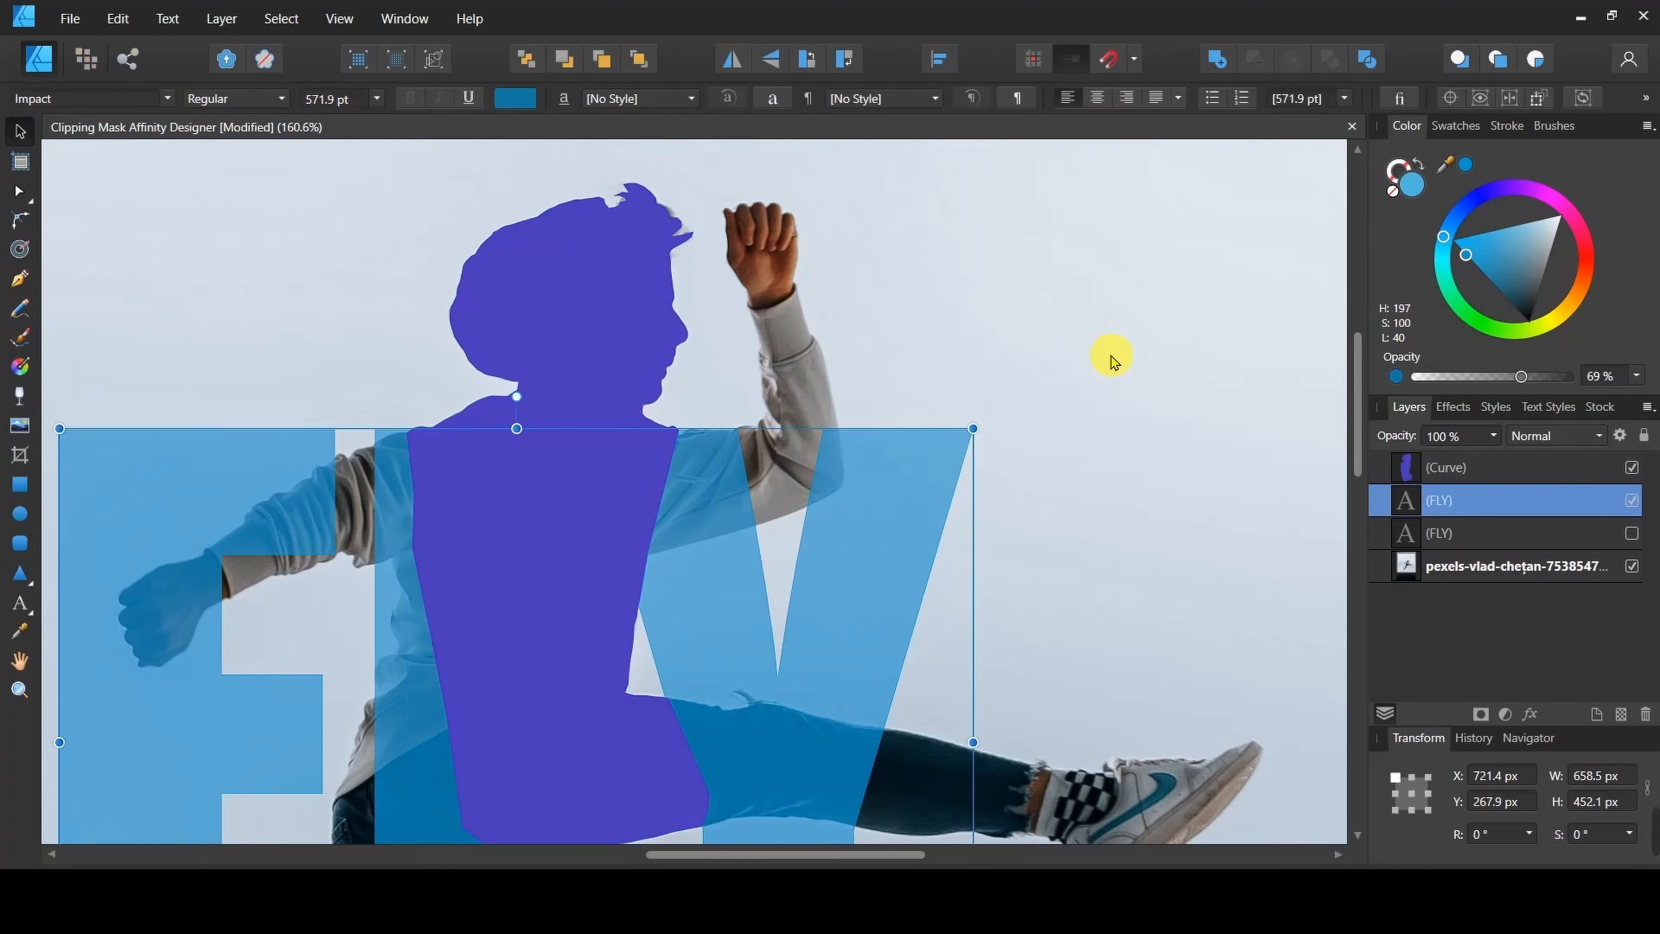
- Select the photo and start a Pen outline of the raised arm from the shoulder at the letter Y's top edge
click(1111, 471)
scroll(341, 393, up, 2)
click(19, 278)
scroll(635, 546, up, 3)
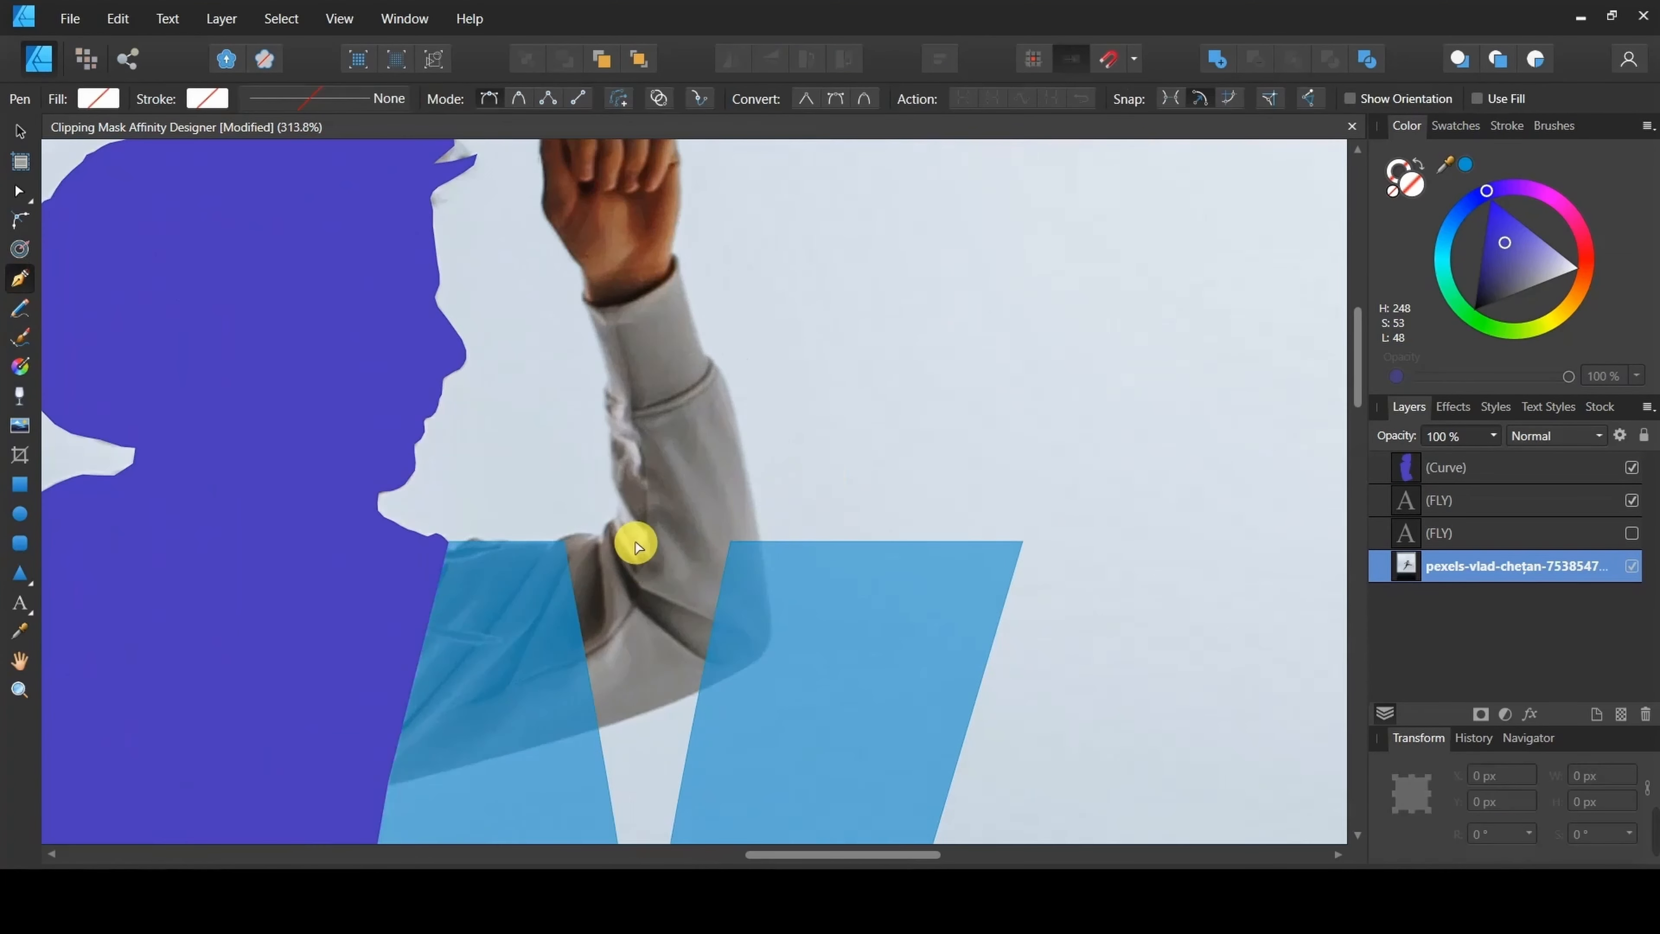
scroll(635, 546, up, 4)
click(437, 537)
click(470, 511)
click(507, 500)
click(557, 498)
click(608, 465)
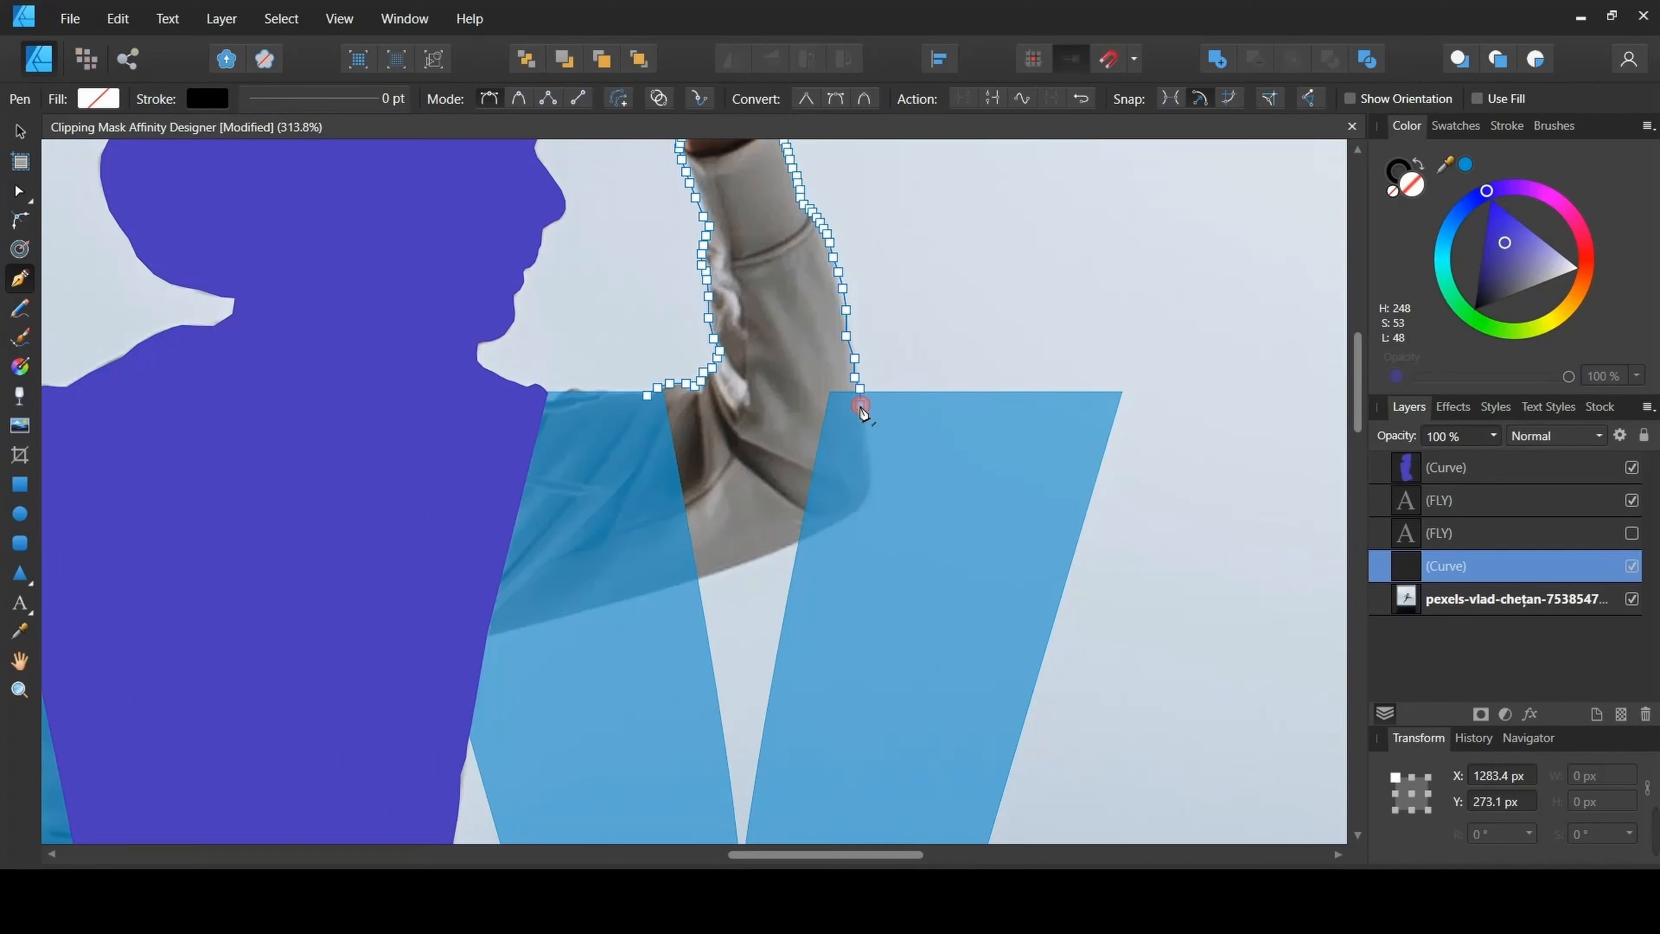
- Continue the raised arm's outline down its outer side and around the elbow over the letter Y
click(860, 406)
click(867, 434)
click(870, 462)
click(867, 490)
click(855, 507)
scroll(915, 458, down, 2)
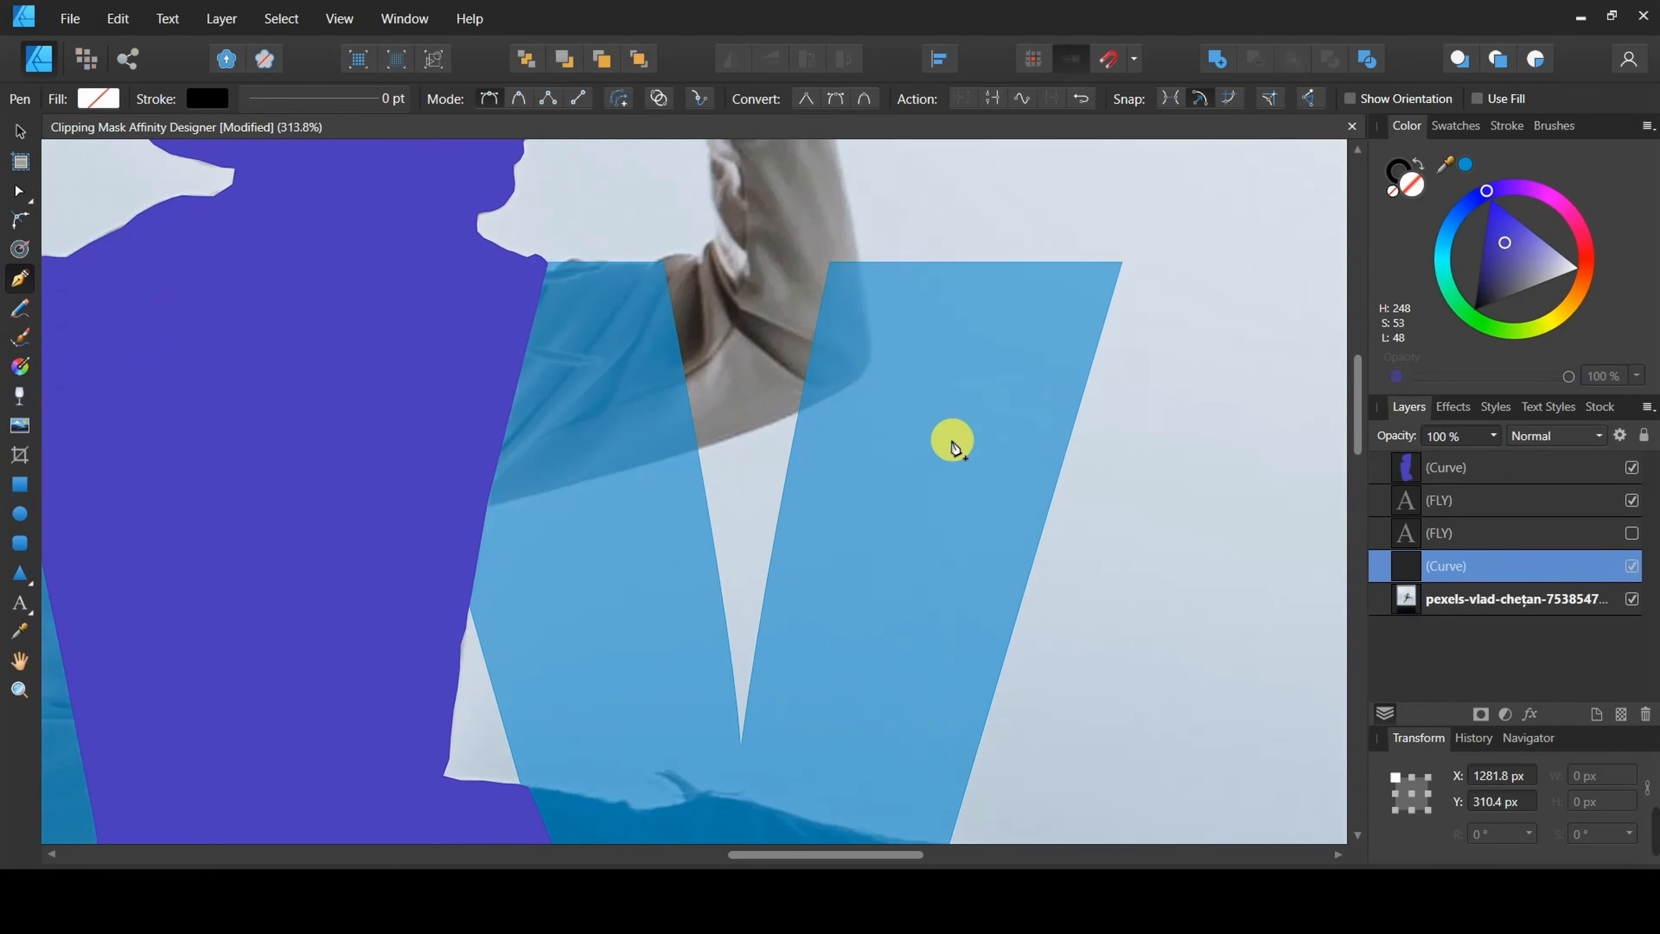
- Trace the underside of the upper arm and close the raised arm's outline at its start point
click(832, 399)
click(814, 407)
click(798, 413)
click(782, 417)
click(760, 429)
click(736, 437)
click(716, 446)
click(701, 450)
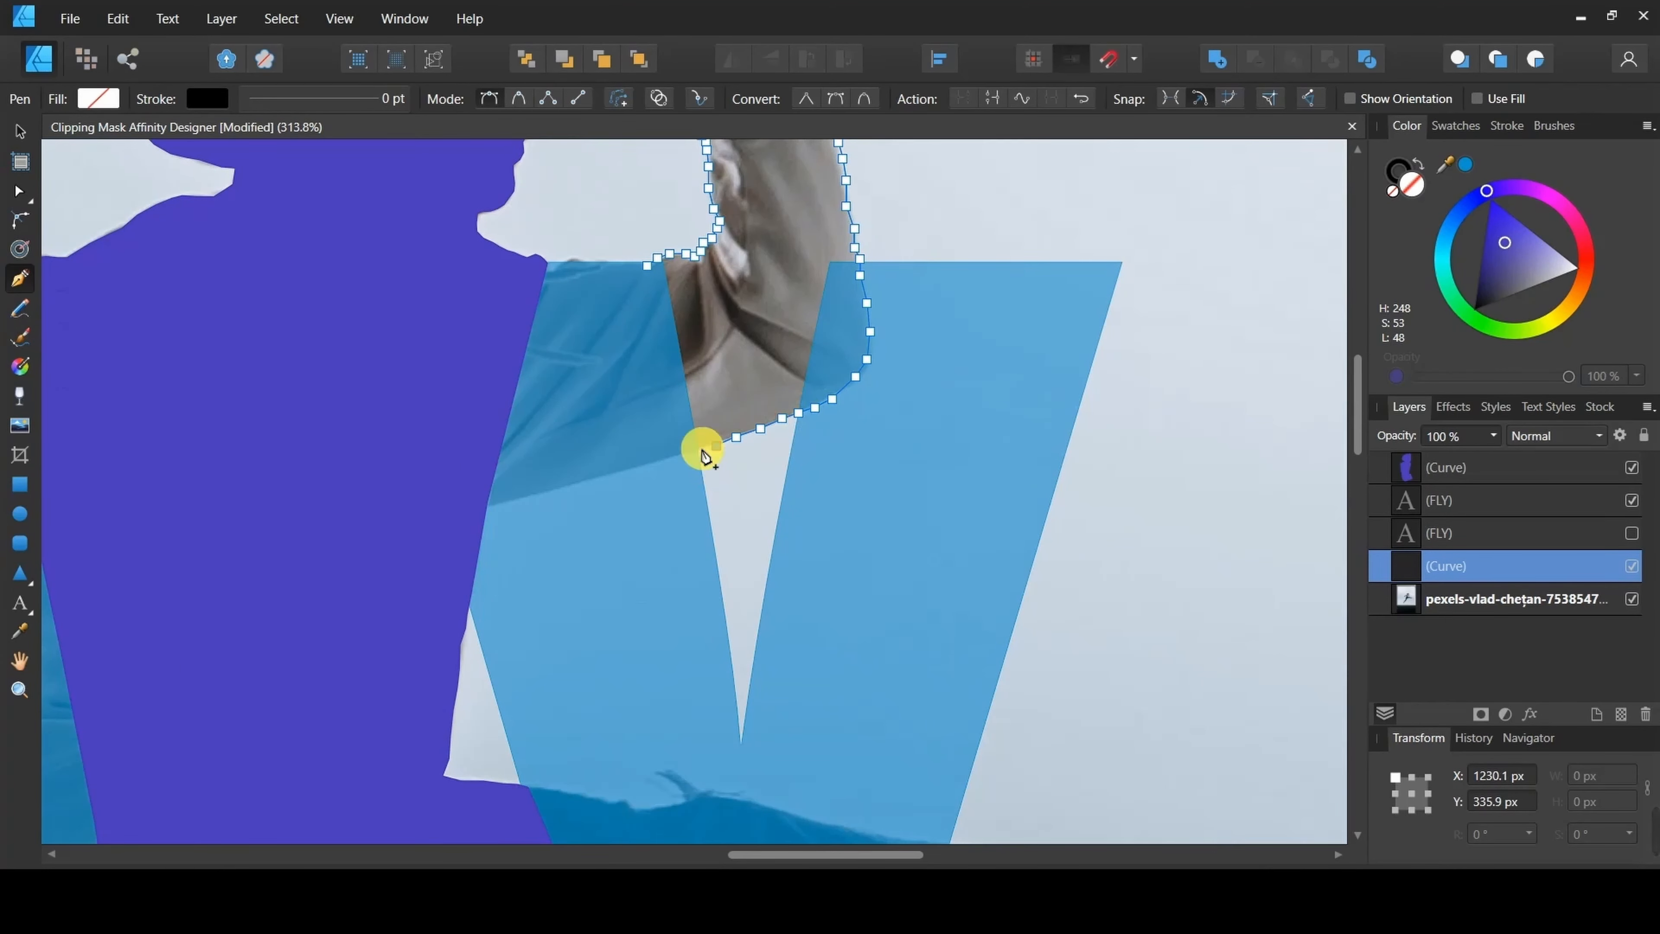
click(652, 429)
click(648, 267)
scroll(942, 406, down, 1)
click(21, 131)
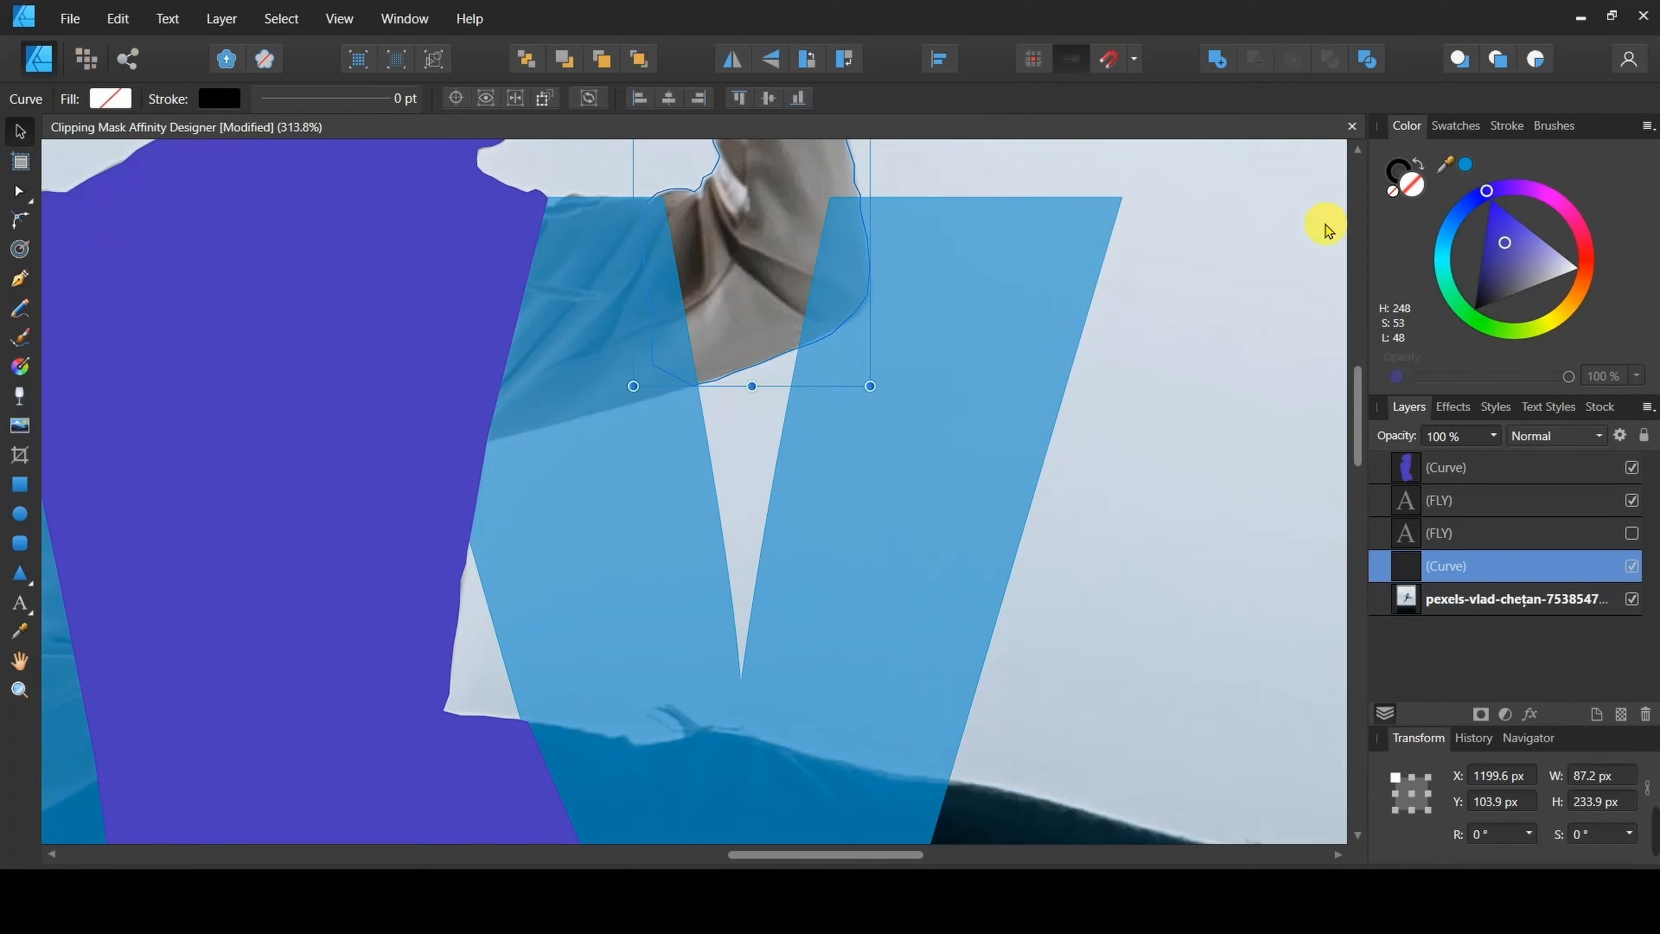
- Fill both the raised-arm shape and the head-and-torso shape with the sampled blue
click(1463, 163)
scroll(1194, 401, up, 2)
click(1446, 467)
click(1466, 165)
- Reapply the sampled blue to the FLY text and lower the text, arm and head shapes' color opacity to about 69 %
click(1445, 500)
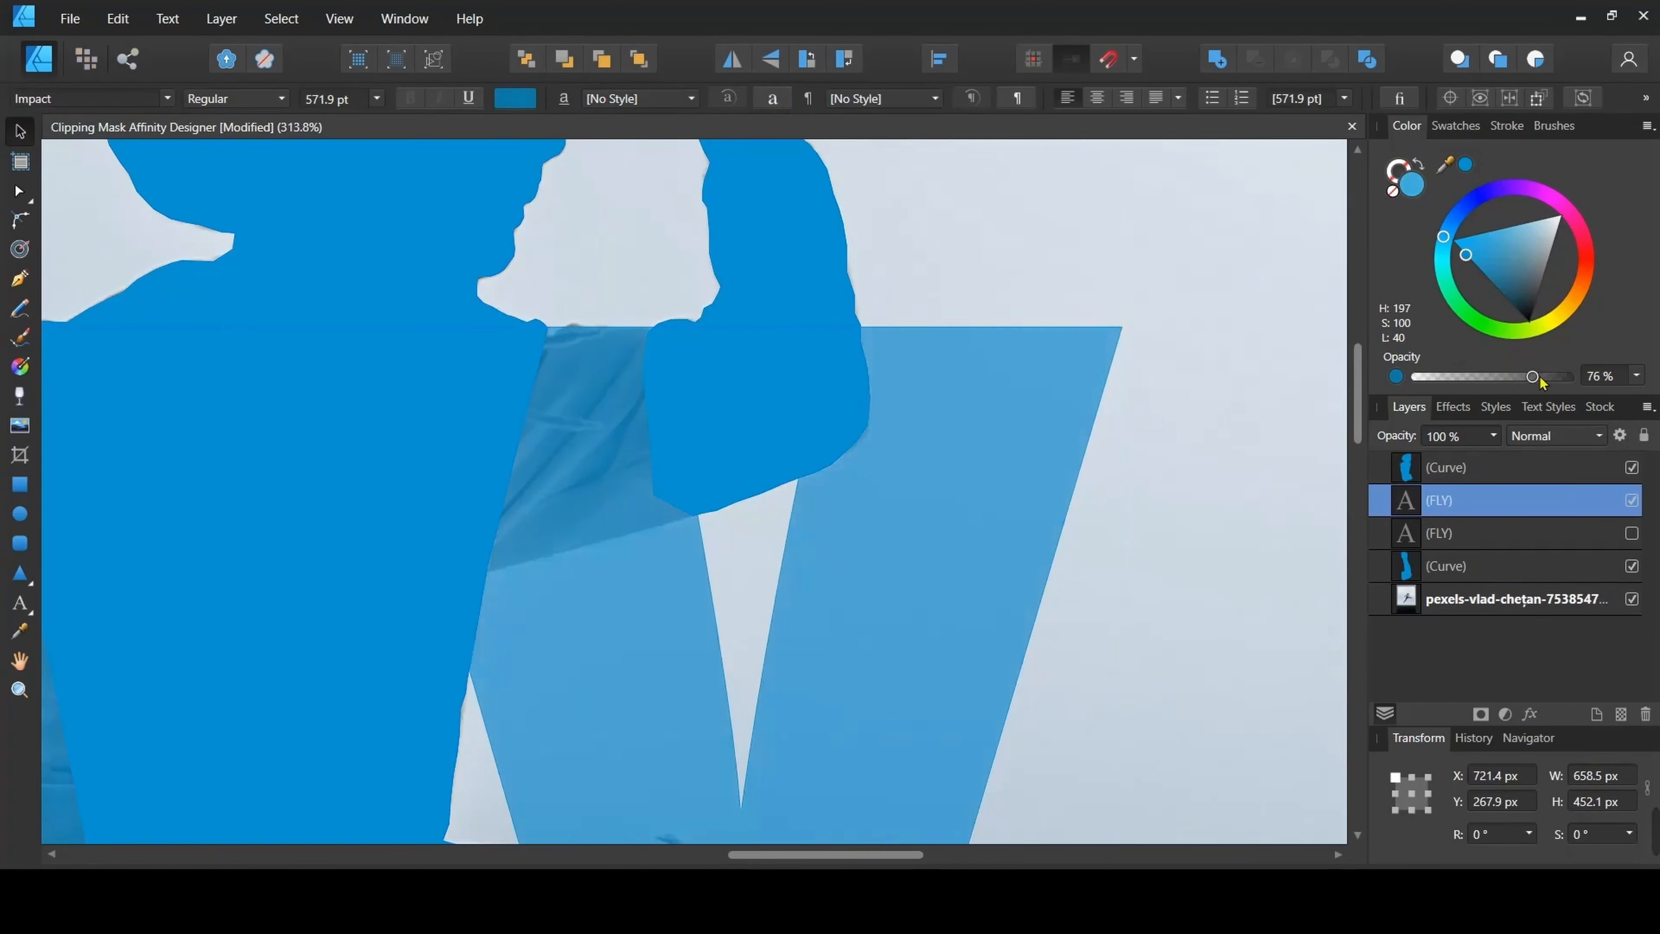
click(1466, 164)
click(1514, 375)
click(760, 245)
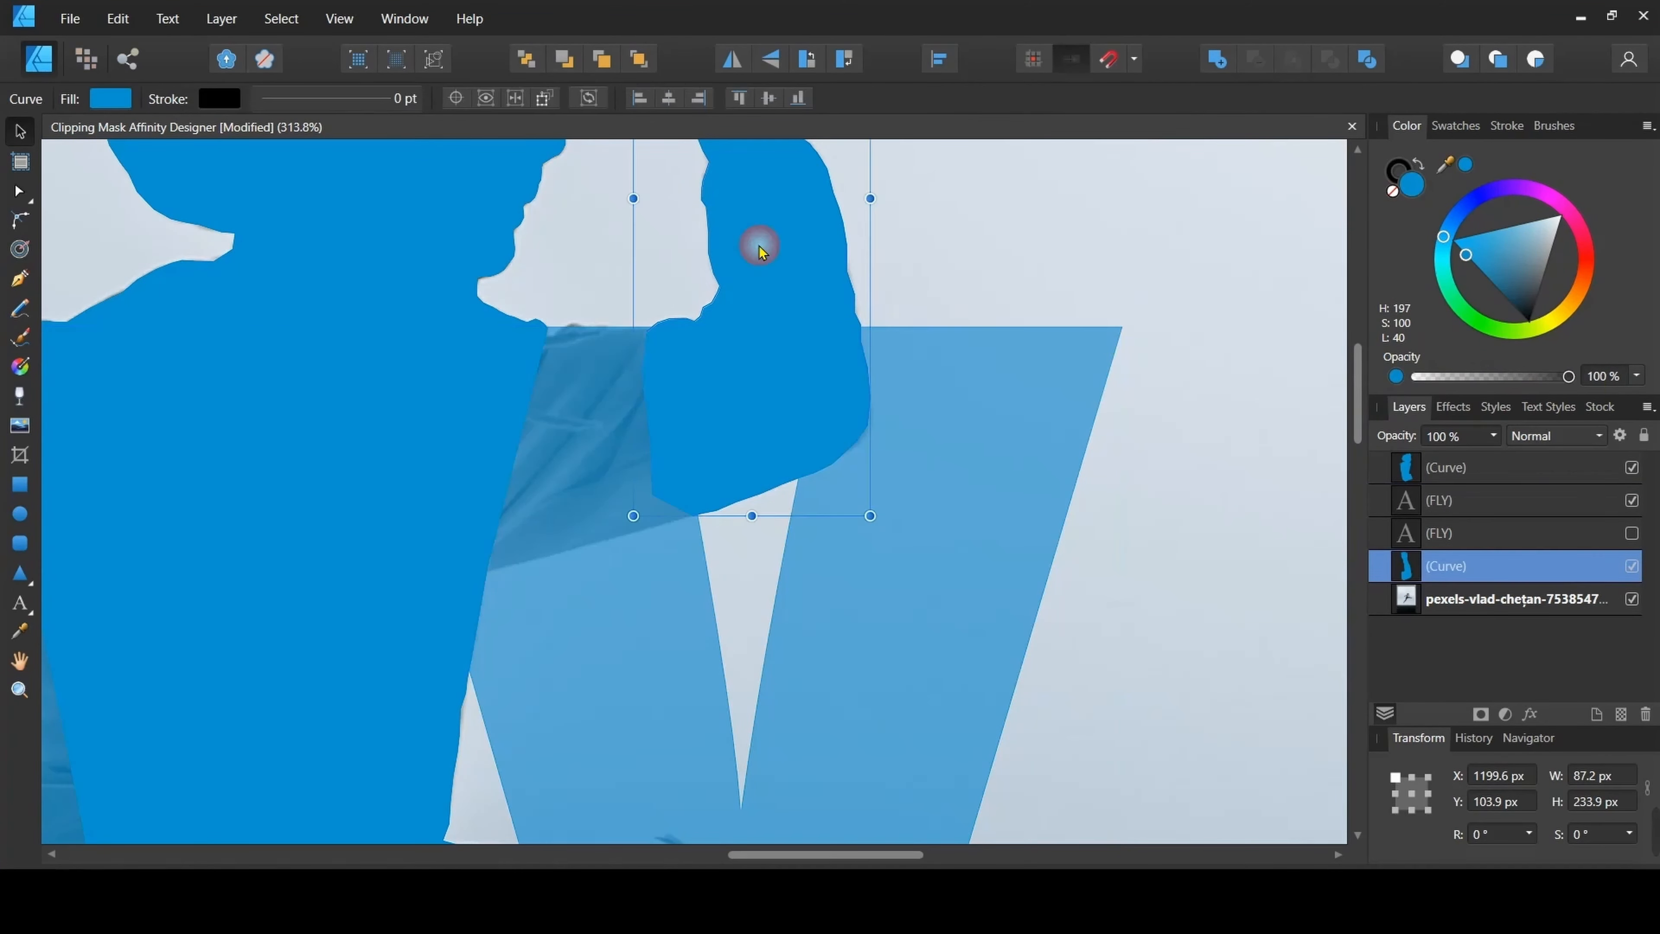
click(1518, 376)
click(385, 247)
click(1521, 377)
- Select the photo and start a Pen outline of the lower leg at the waist beside the letter L
click(1516, 598)
key(p)
scroll(764, 523, down, 5)
scroll(763, 523, up, 3)
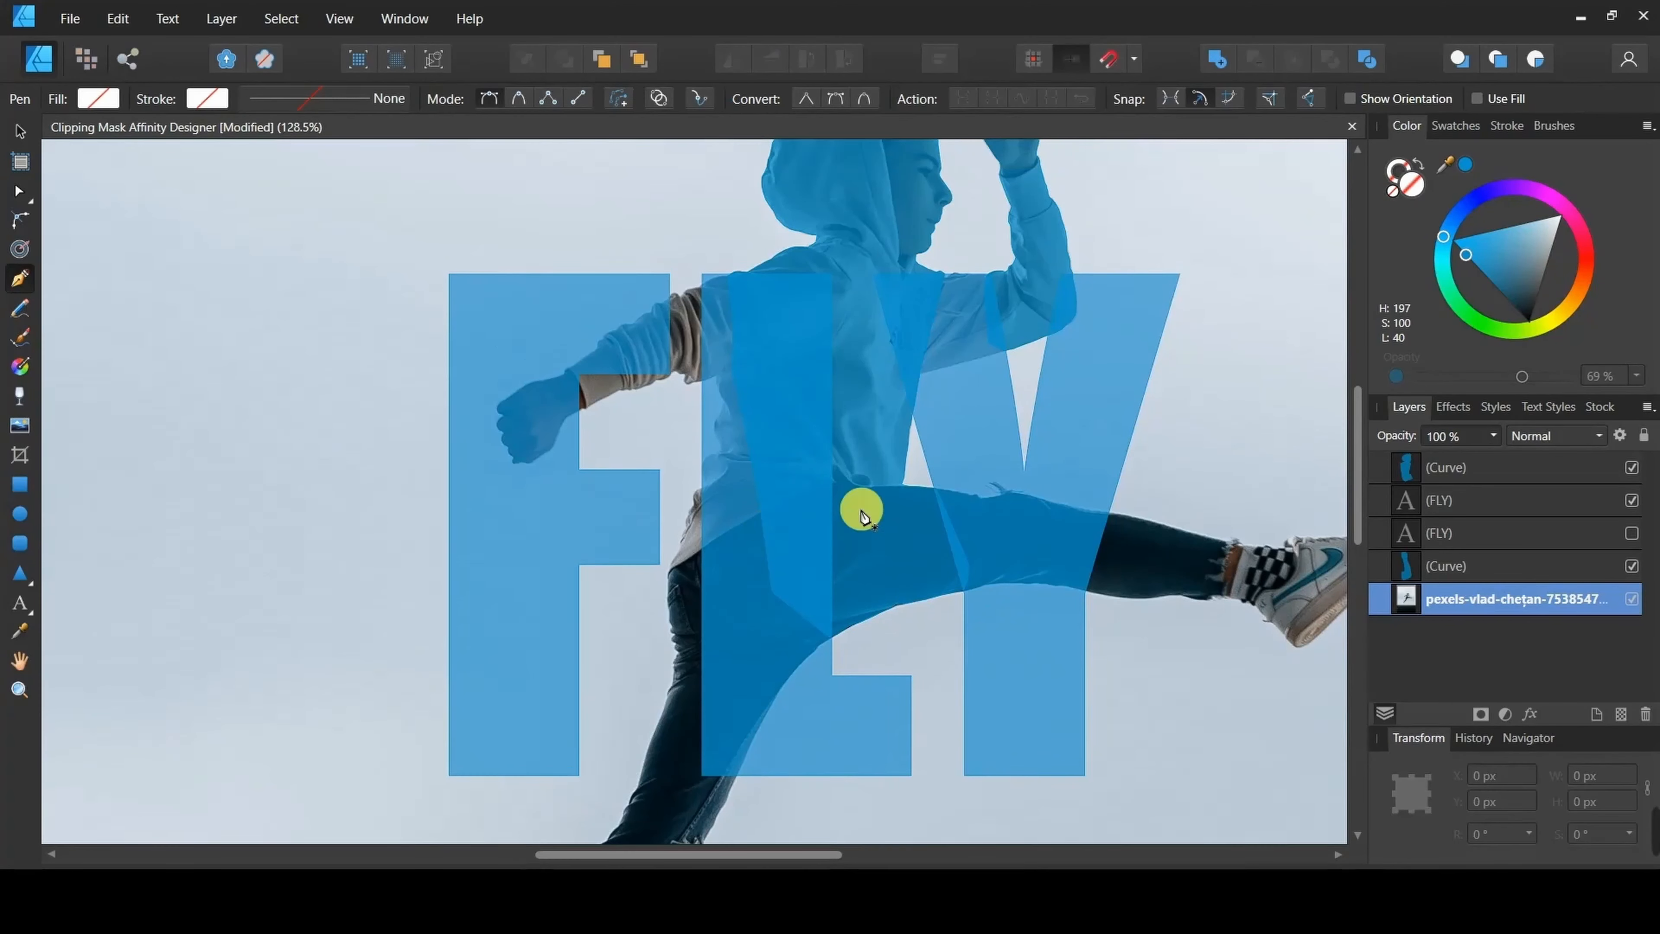
scroll(750, 428, up, 2)
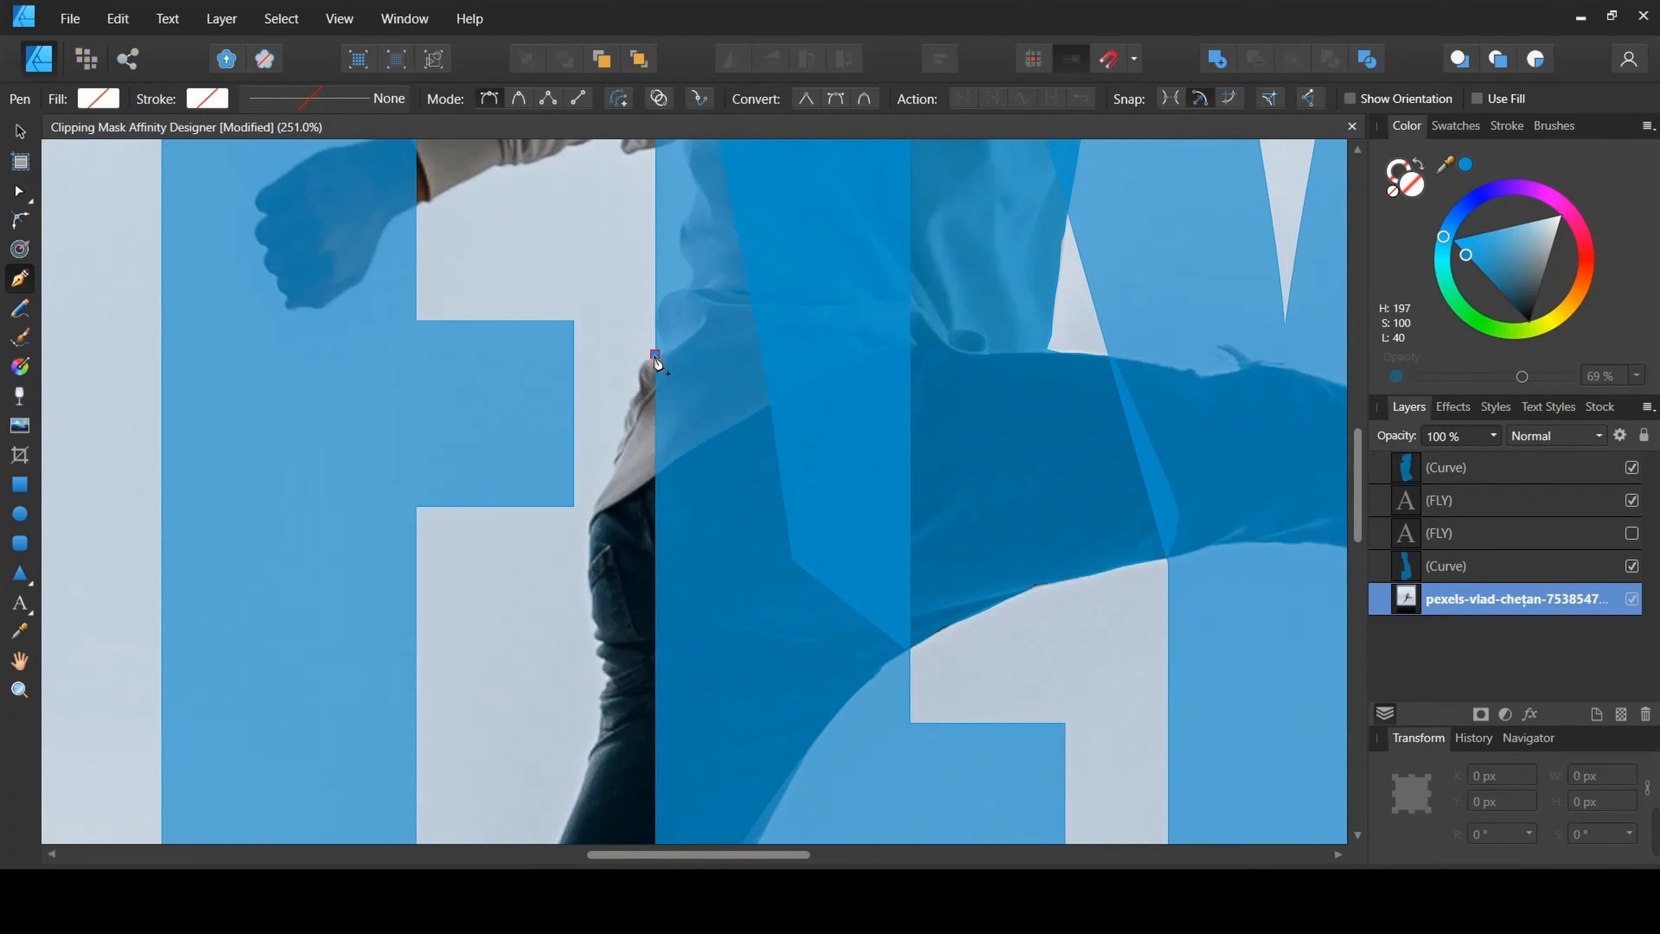
click(654, 353)
click(640, 361)
click(638, 374)
click(638, 392)
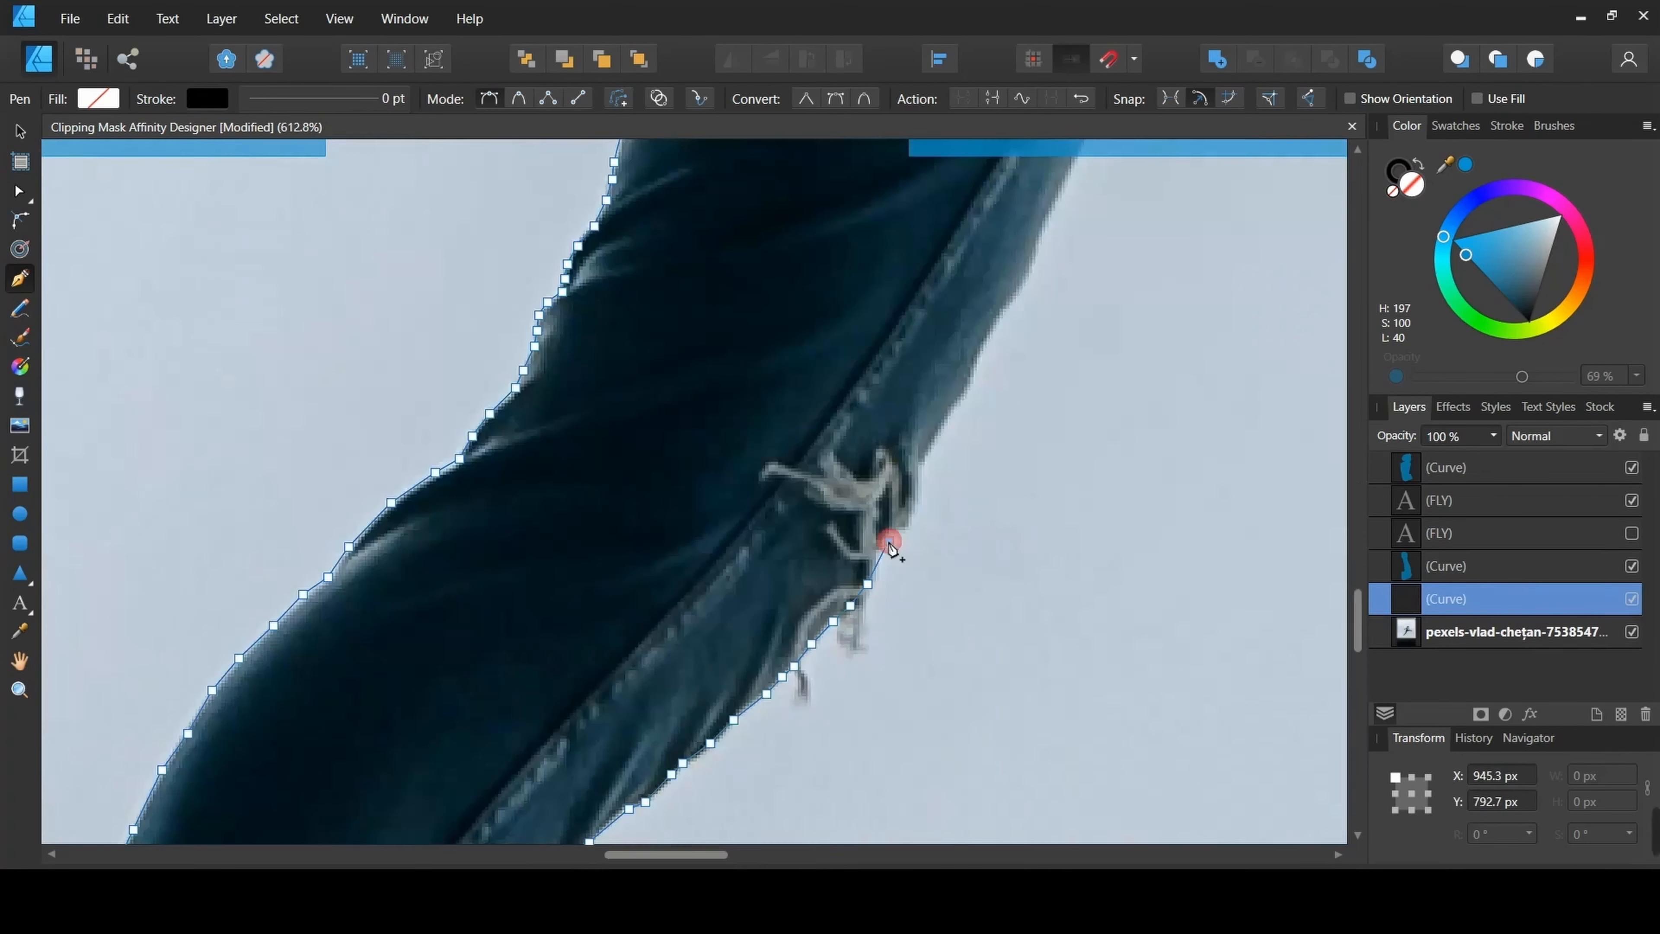
- Trace the lower leg's inner edge up to the letter L, close the outline inside the letter, and fill it with the sampled blue
drag(1111, 441, 674, 622)
click(671, 608)
click(689, 575)
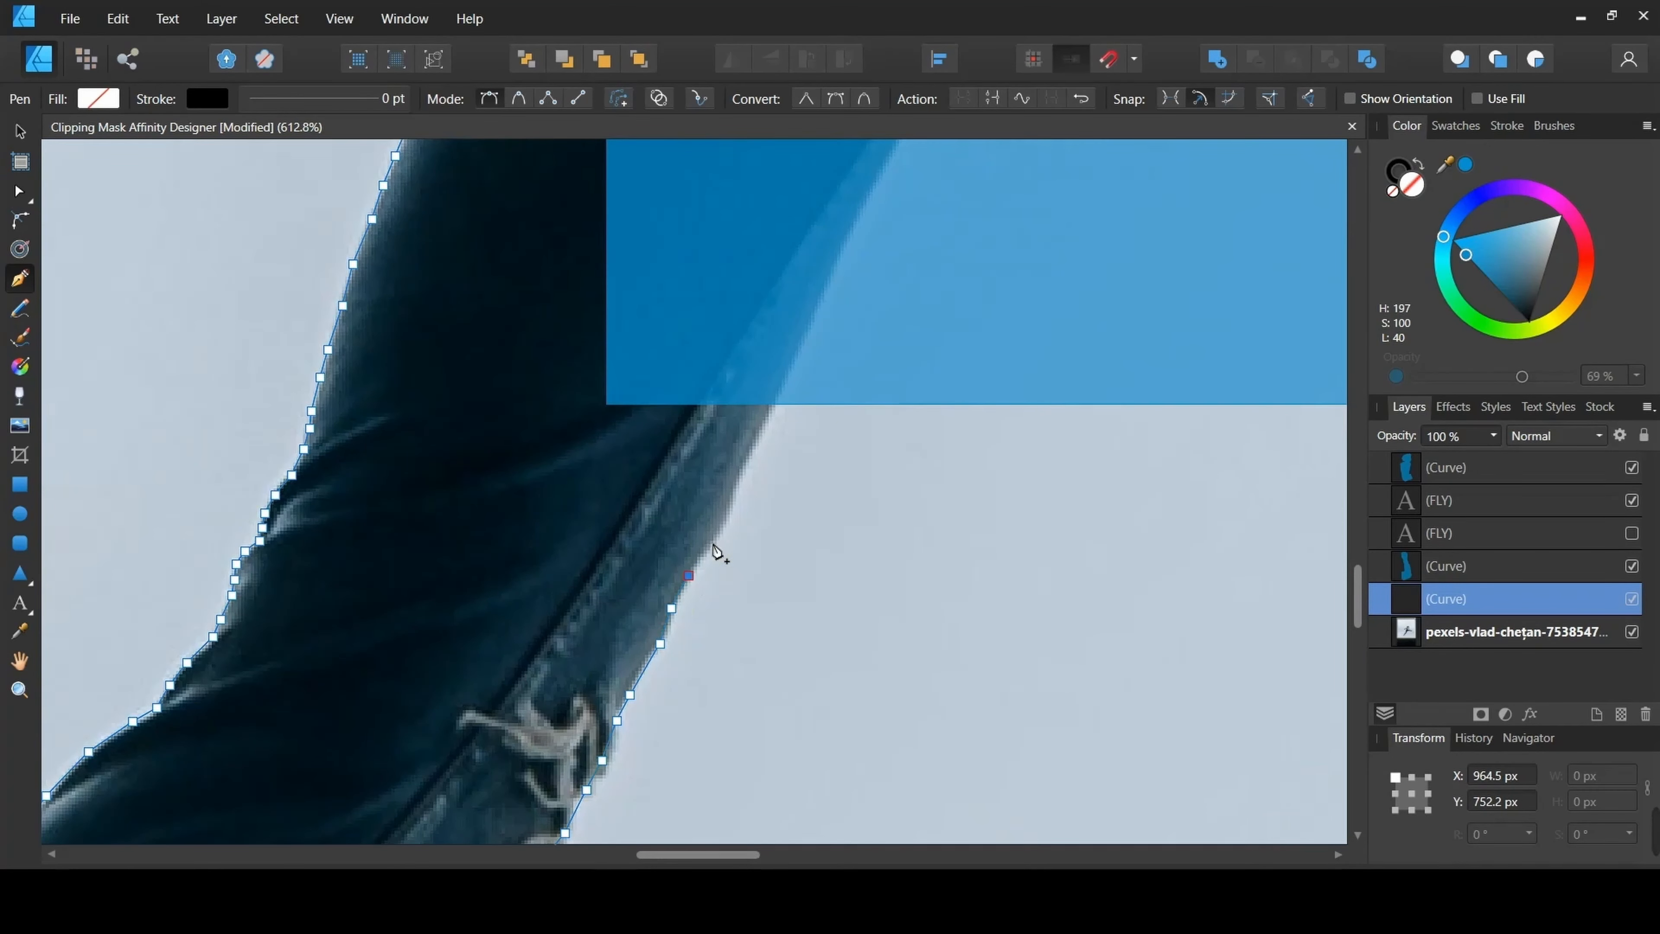
scroll(938, 533, down, 5)
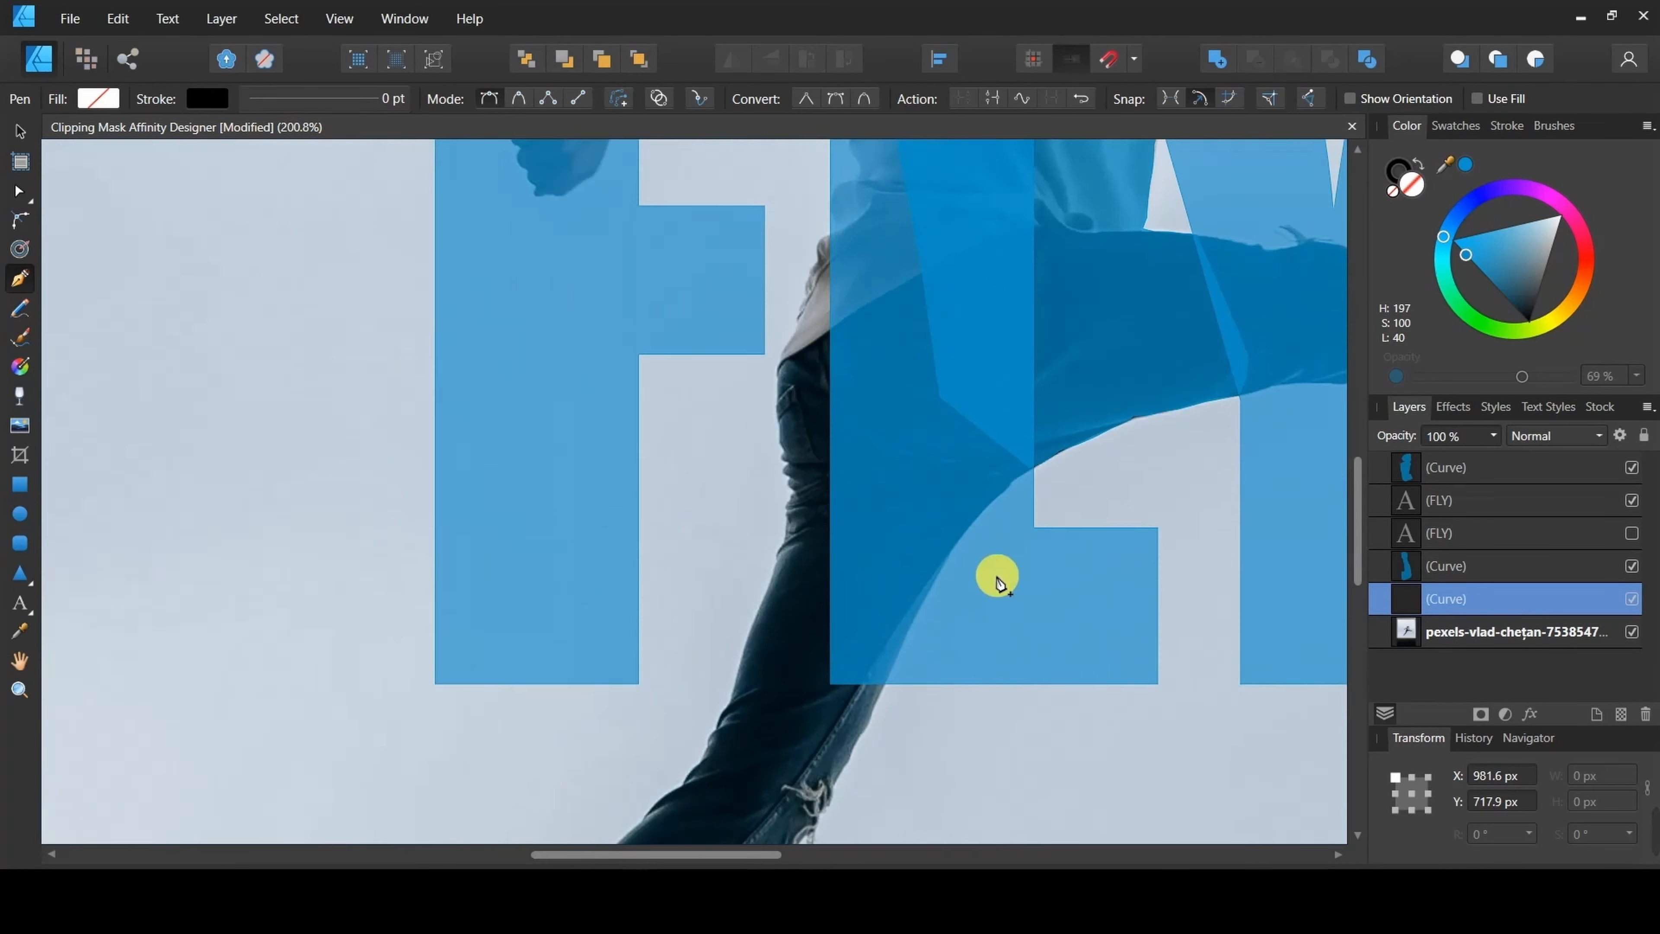
scroll(992, 575, up, 1)
click(911, 591)
click(890, 506)
click(897, 432)
click(880, 335)
click(866, 309)
click(20, 131)
click(1465, 164)
- Start a new Pen outline along the upper edge of the extended leg, beginning inside the letter Y
scroll(914, 614, right, 12)
scroll(914, 613, up, 7)
scroll(914, 613, up, 1)
click(21, 281)
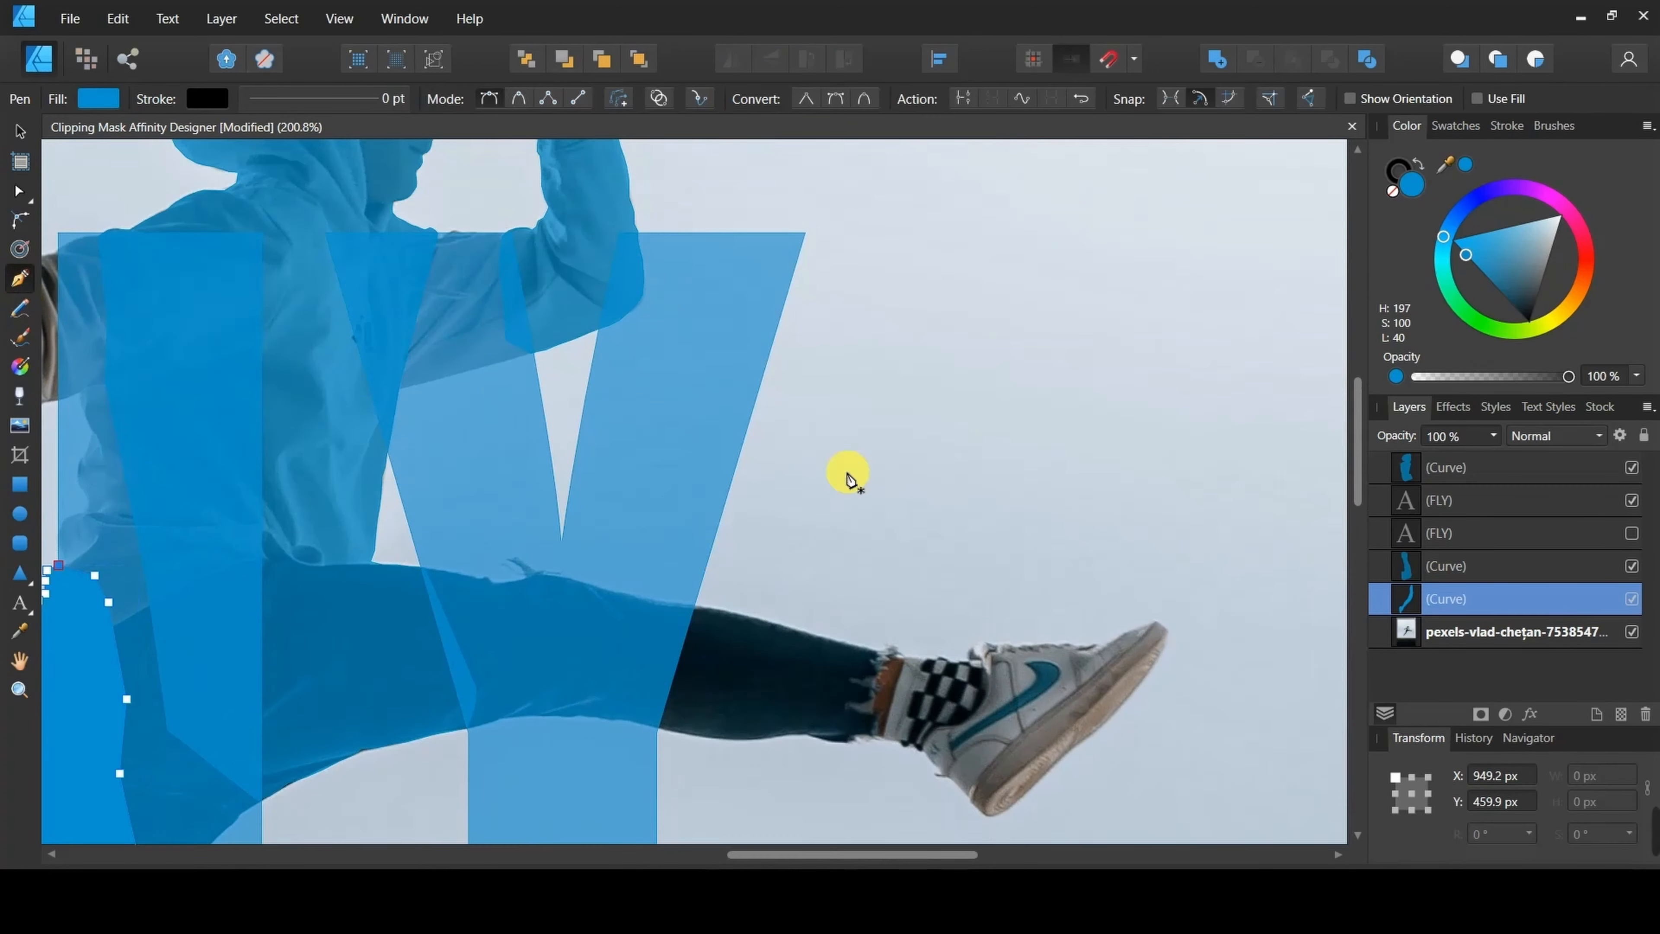
click(1632, 533)
click(1632, 533)
scroll(1112, 489, down, 1)
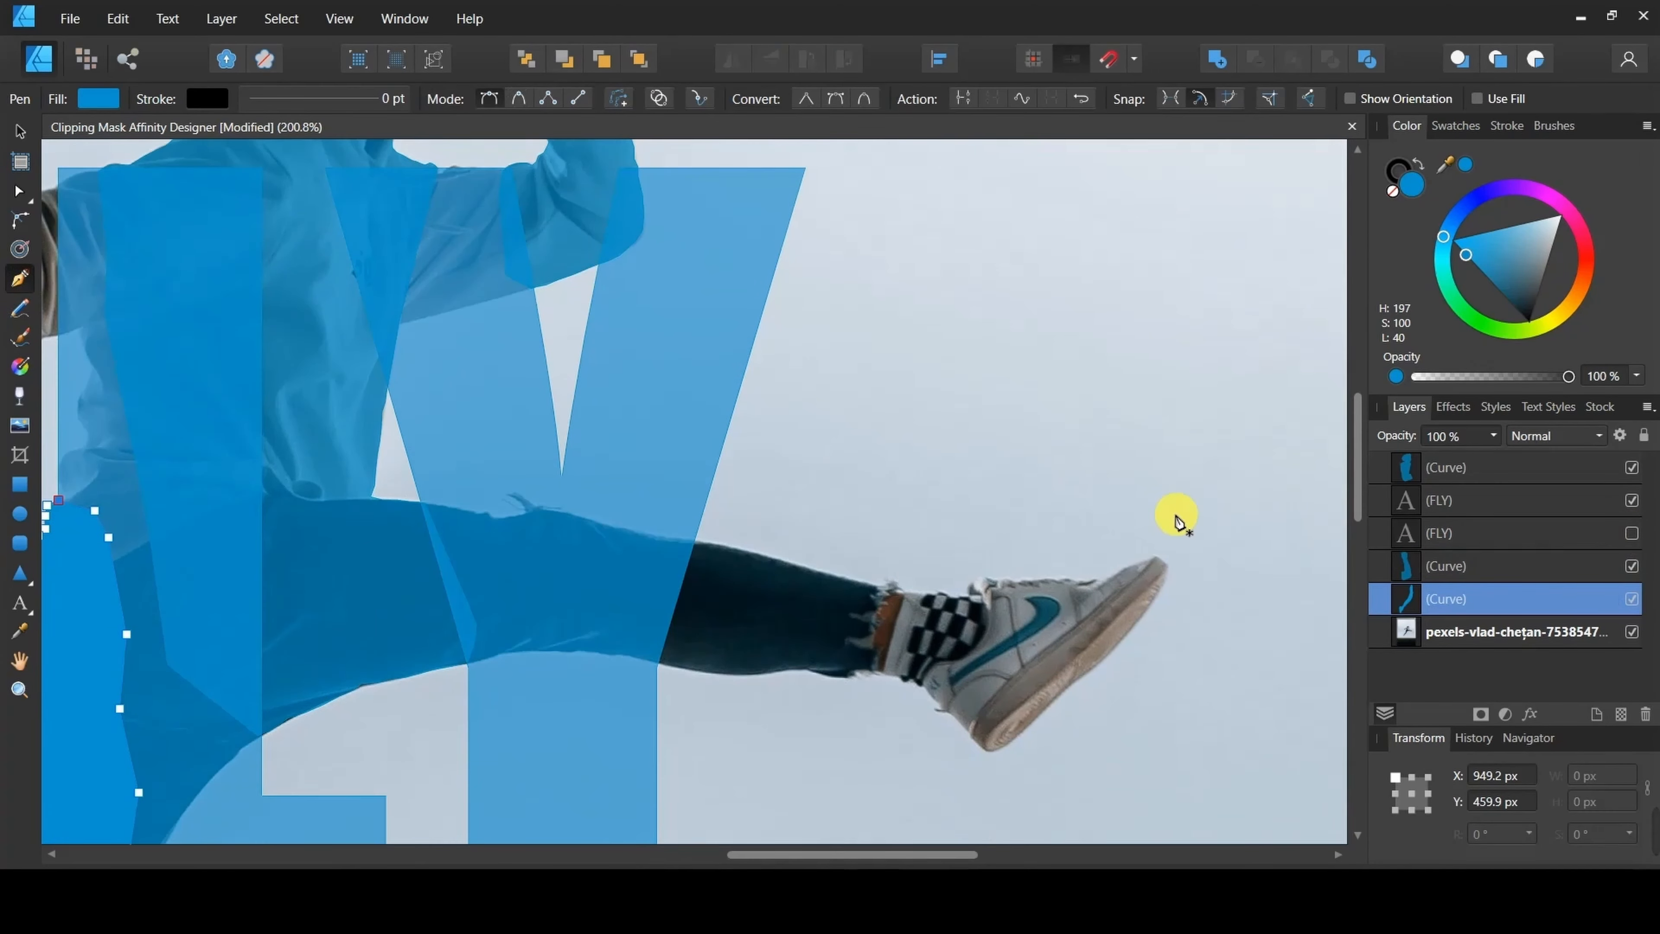
scroll(683, 500, down, 1)
scroll(683, 504, up, 3)
click(752, 485)
click(817, 498)
click(877, 515)
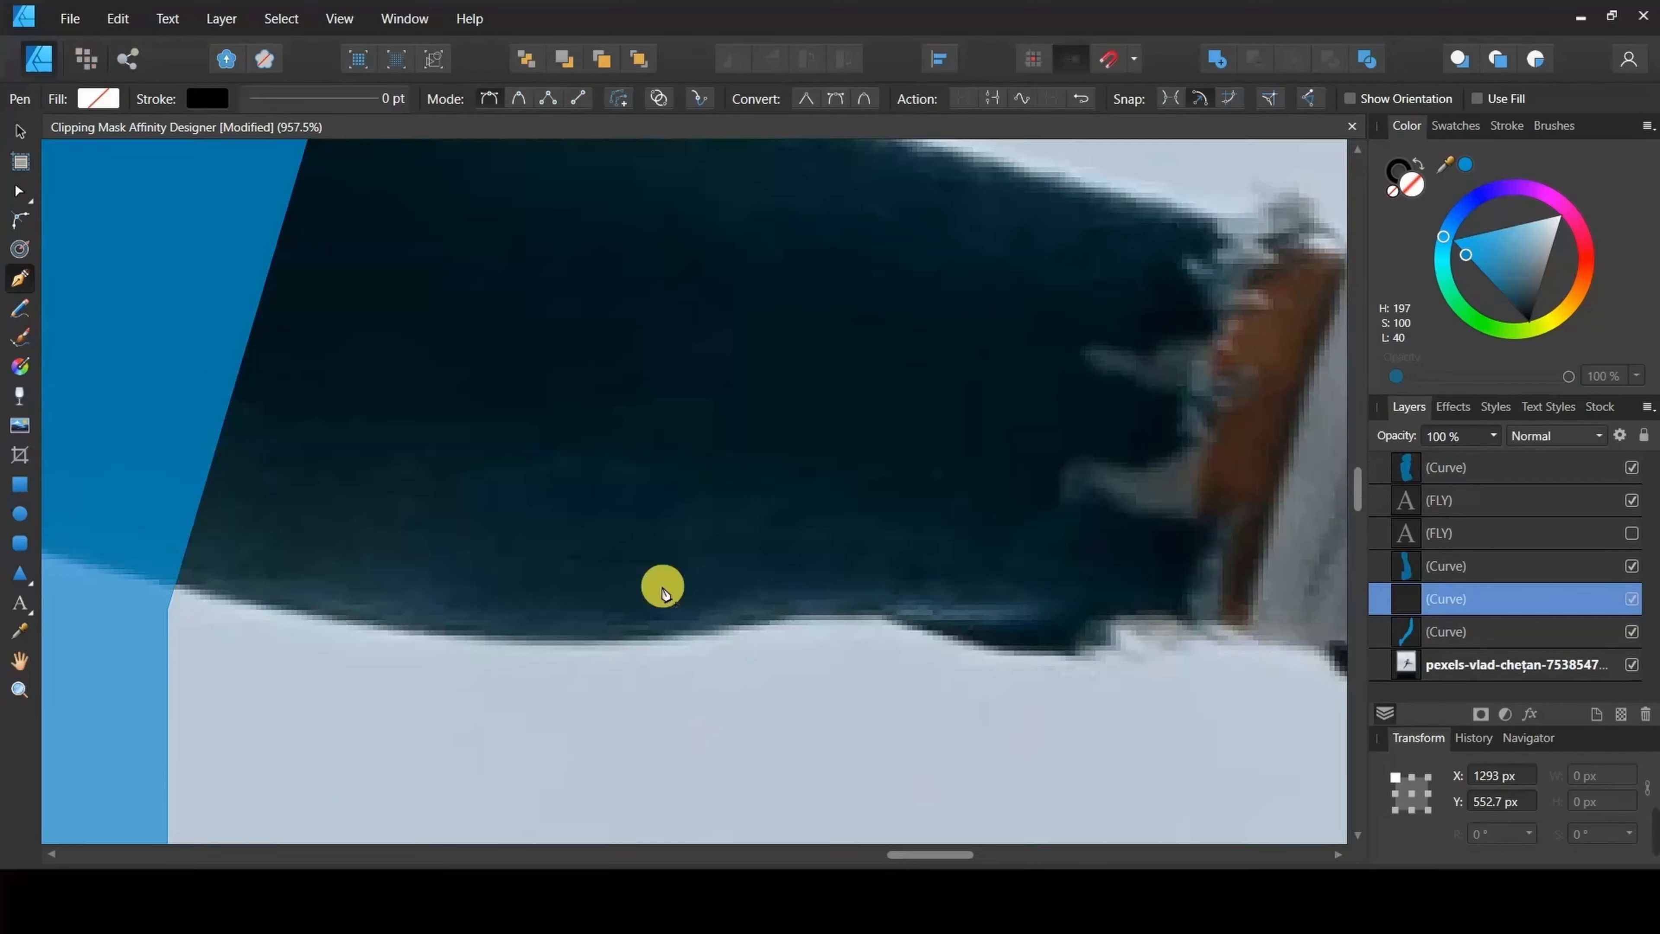
- Complete the outline of the extended leg and shoe and fill it with the sampled blue
scroll(663, 594, up, 3)
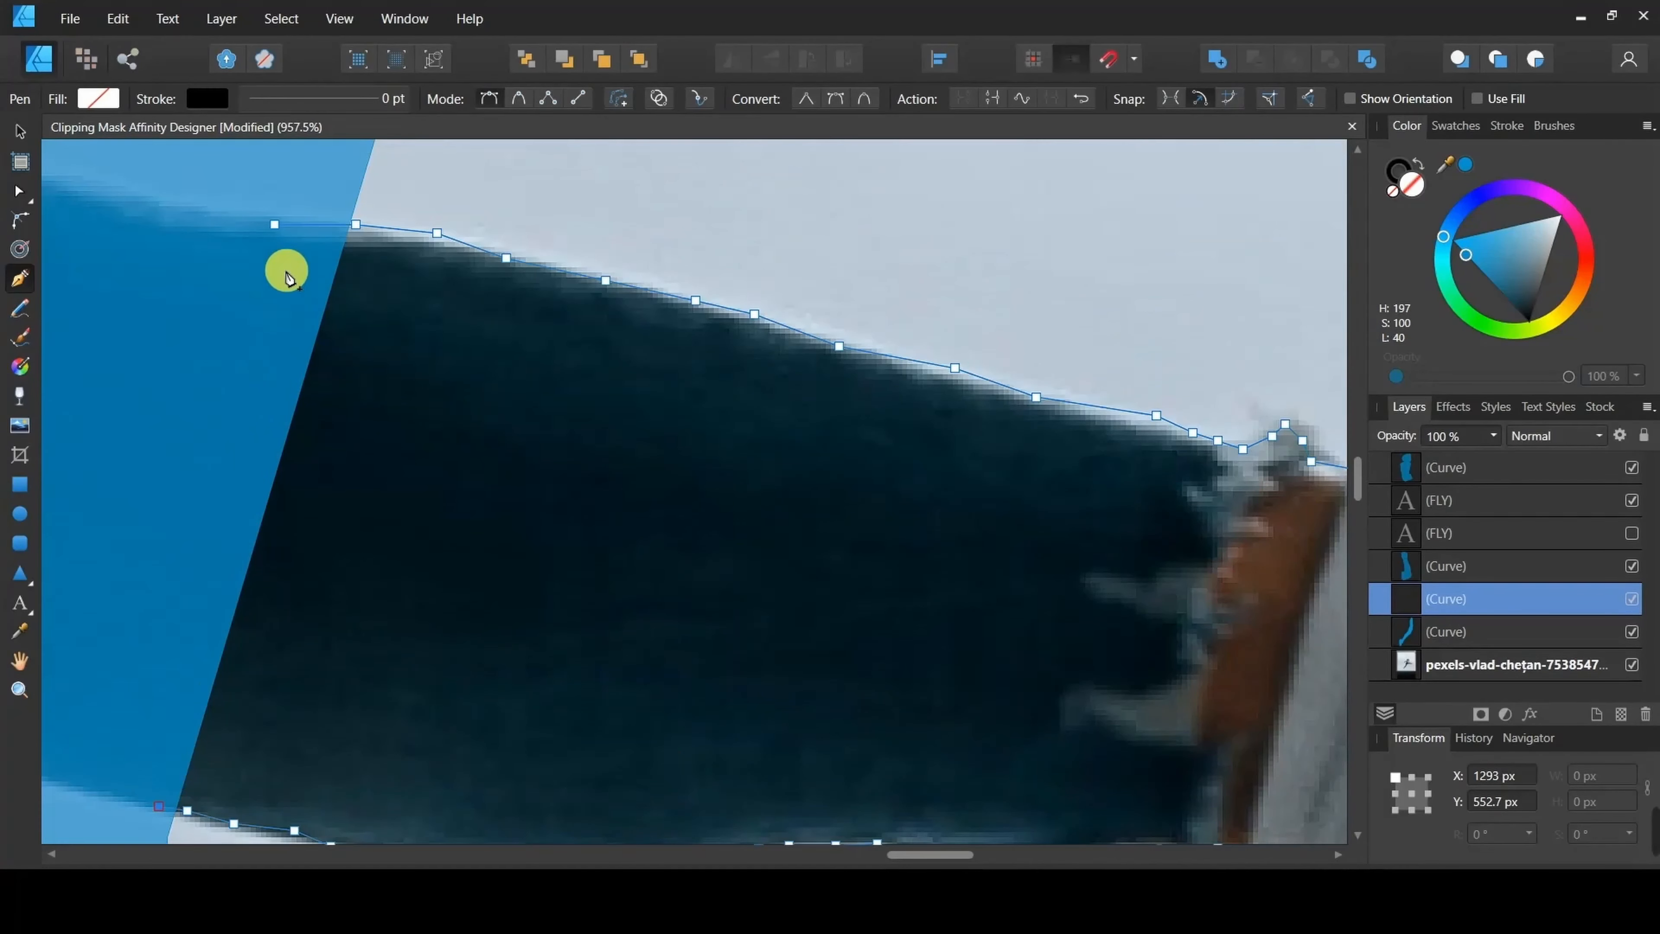
click(19, 131)
click(1466, 163)
scroll(1153, 400, down, 7)
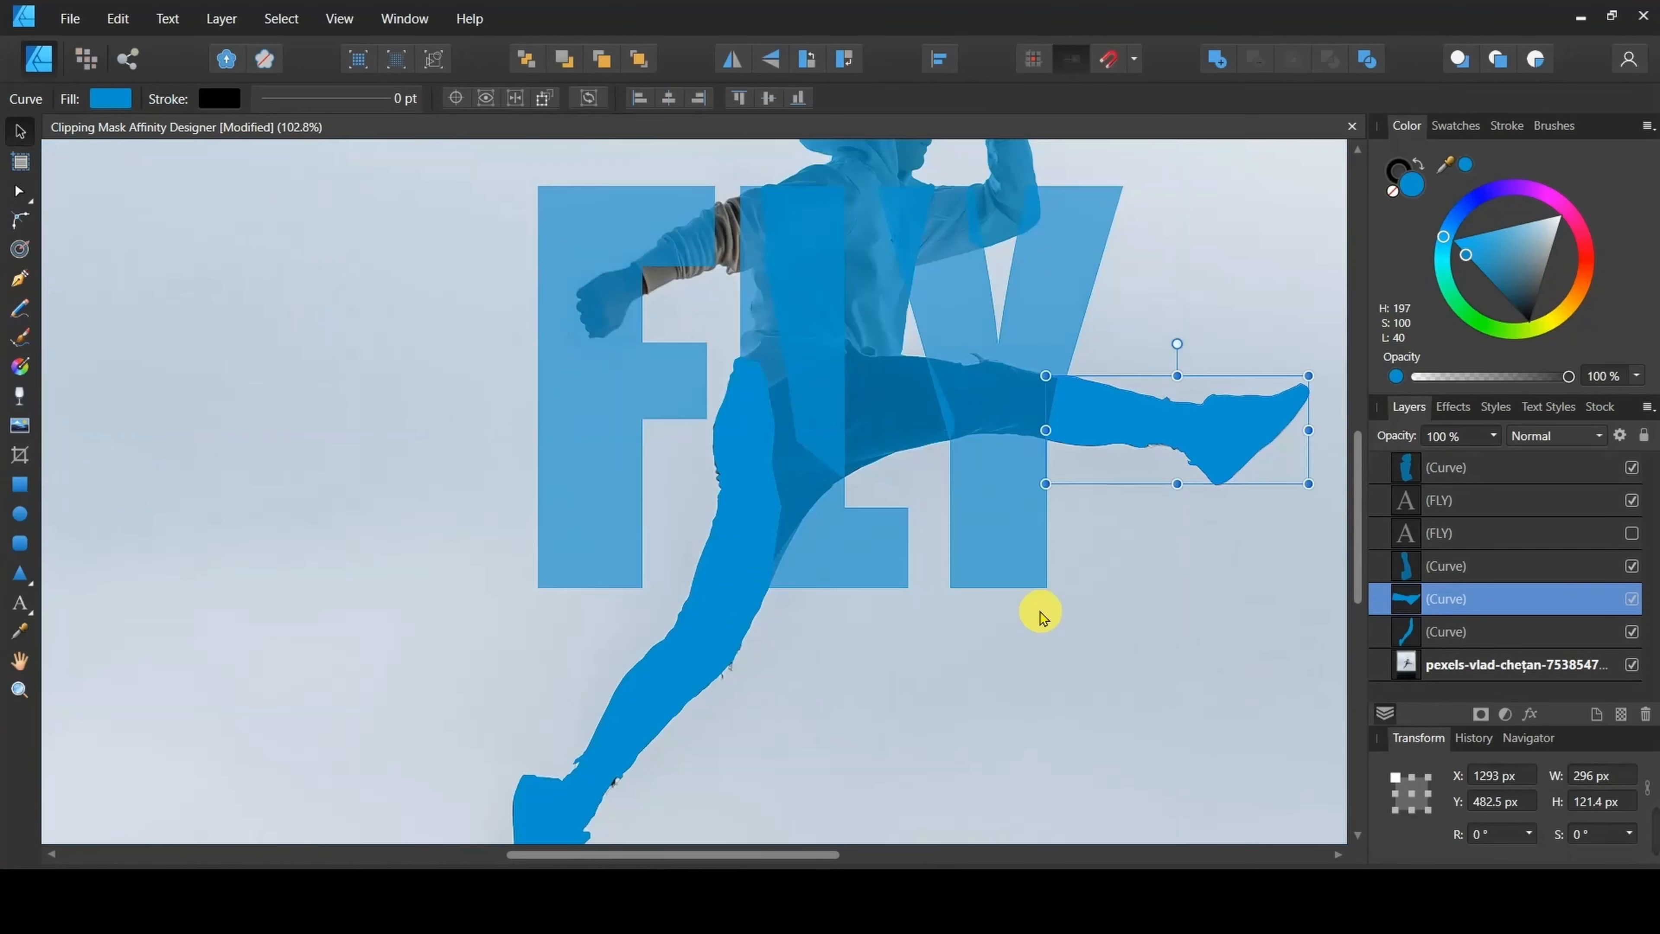
- Set the colour opacity of the visible FLY text to 100% so it matches the solid blue traced shapes
scroll(1042, 616, up, 1)
shift+click(566, 438)
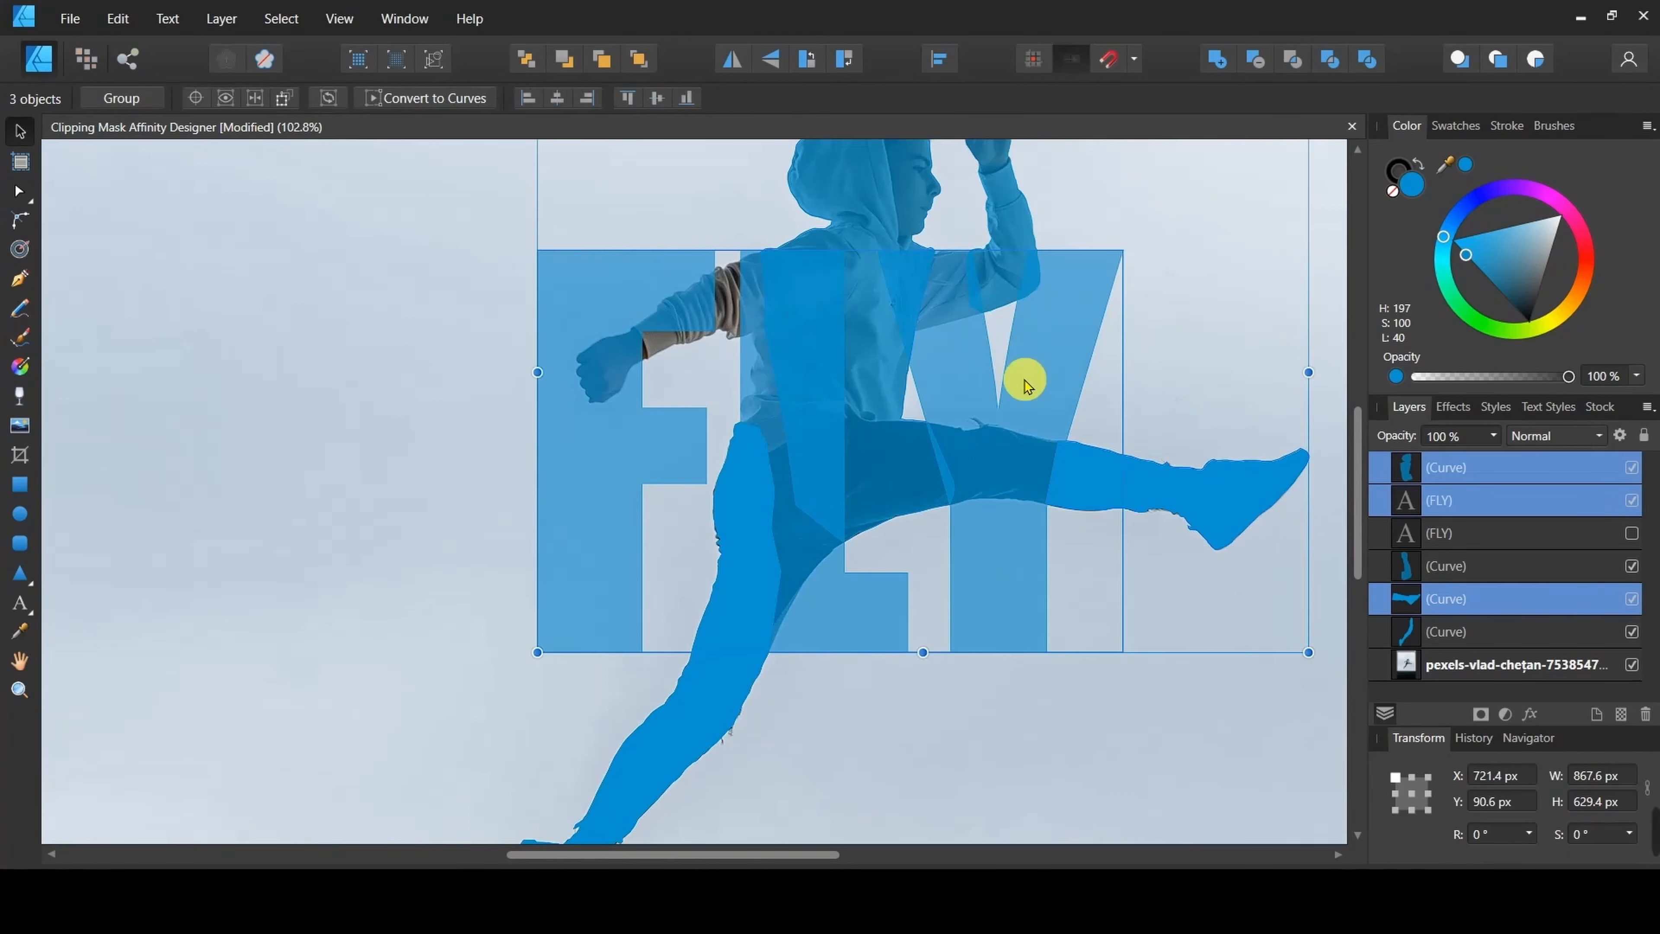
click(1034, 693)
click(1009, 615)
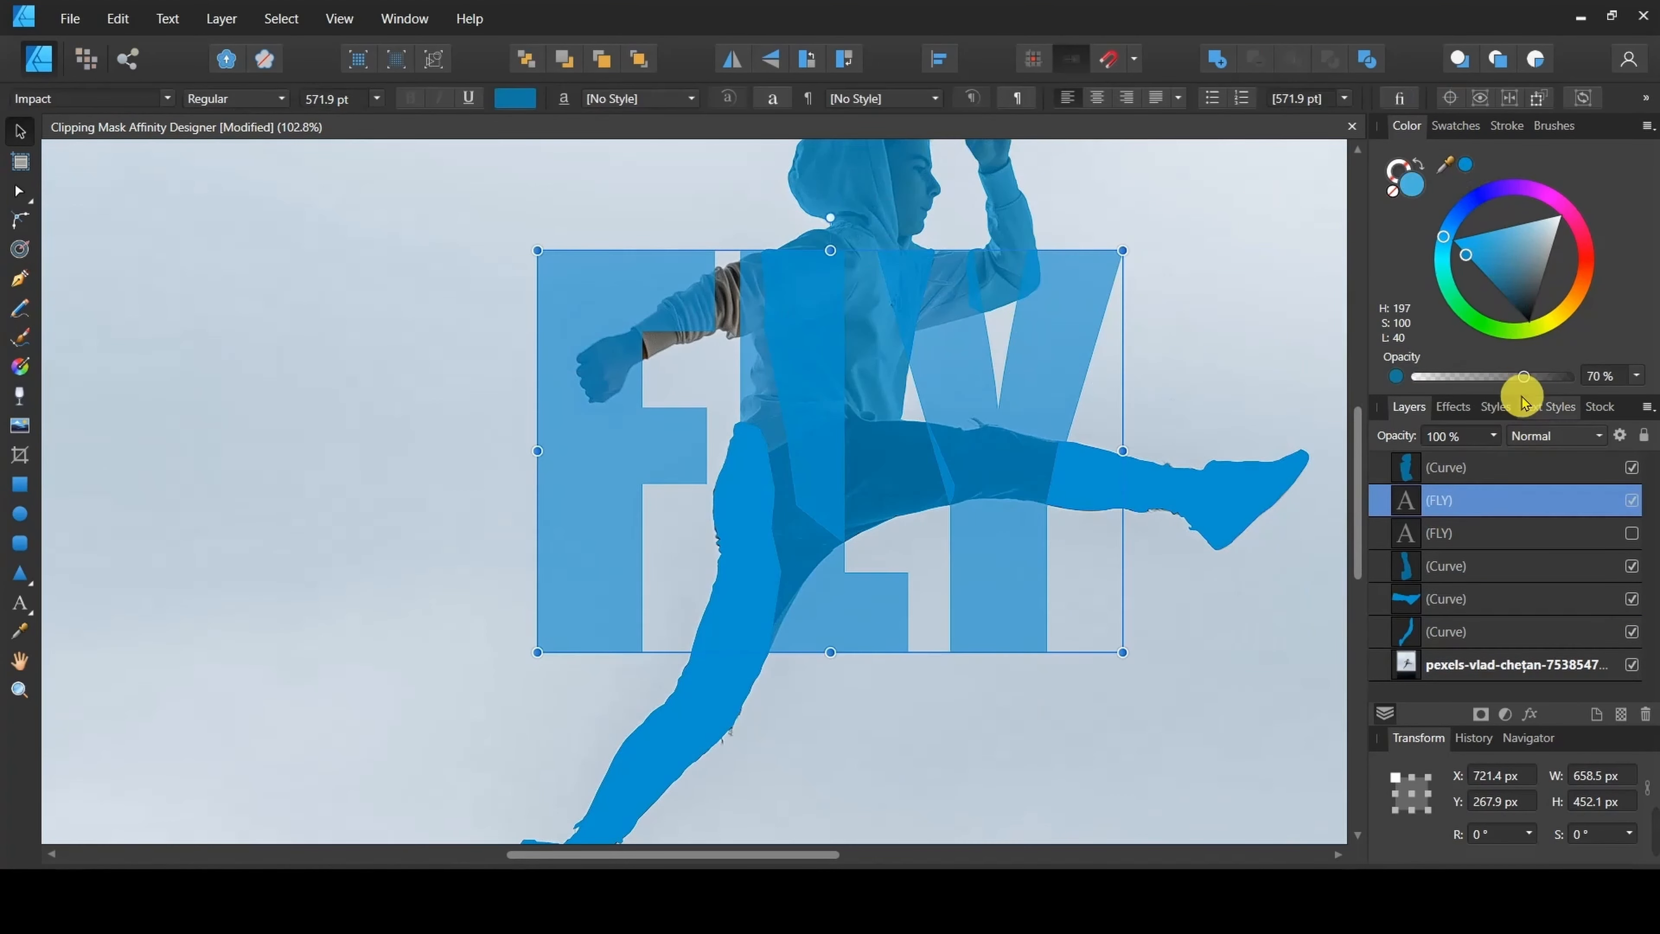
drag(1523, 376, 1568, 377)
click(870, 200)
click(1000, 215)
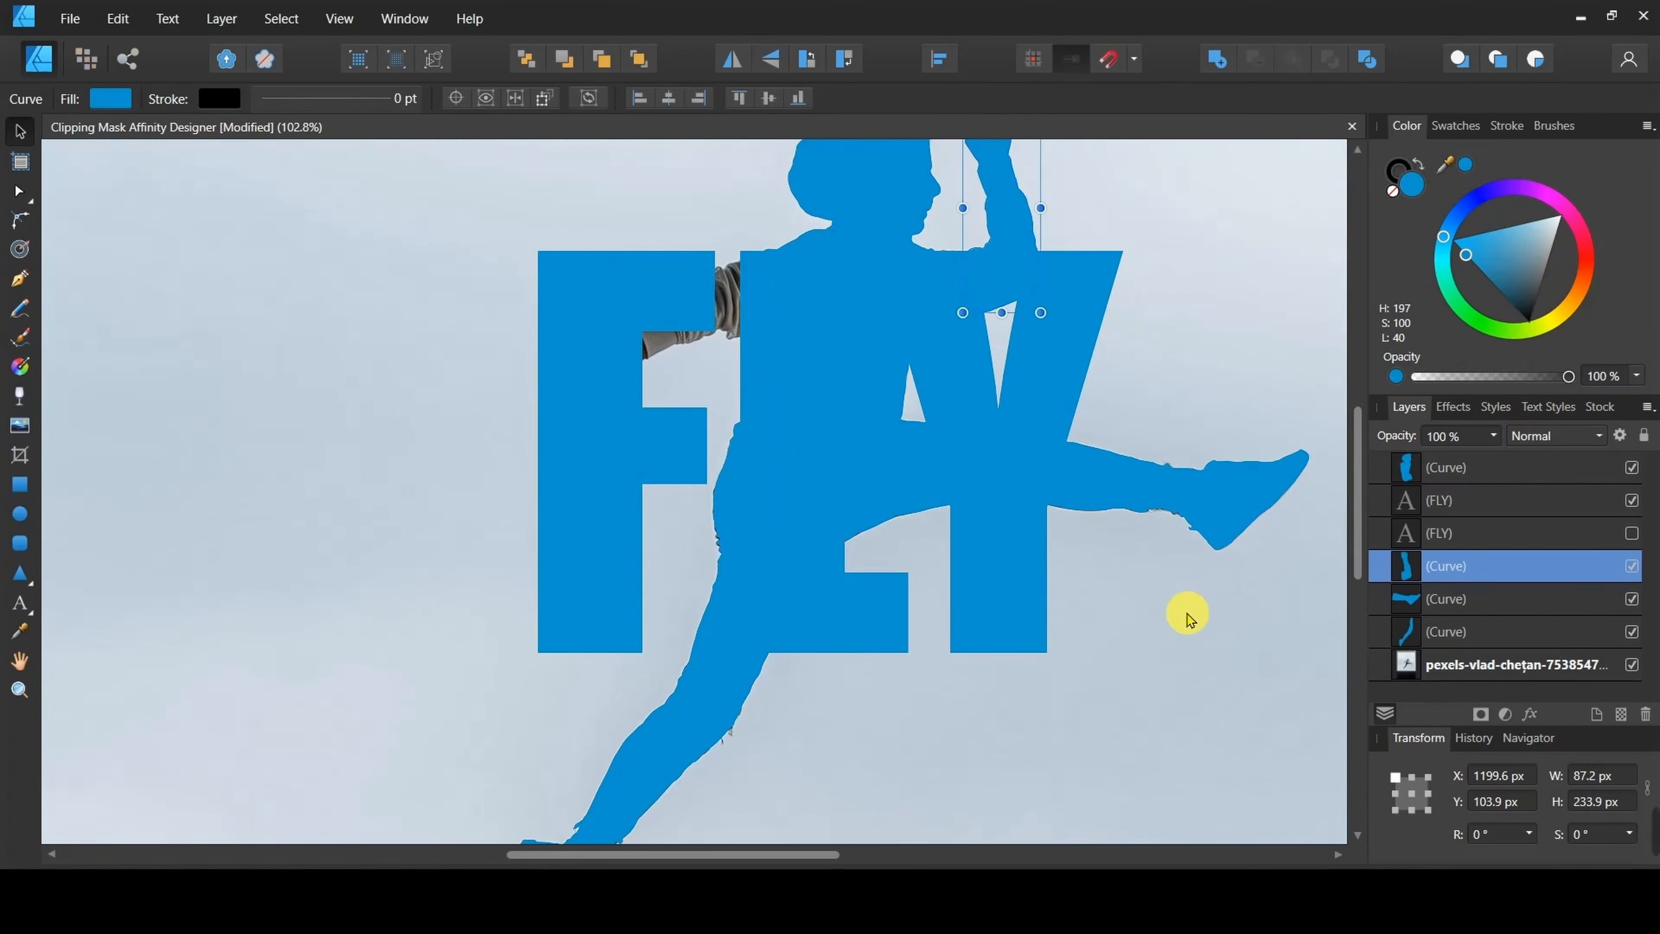
- Reorder the layers so the traced raised-arm and both leg curves sit above the FLY text, directly beneath the topmost curve
scroll(1176, 451, down, 2)
click(1182, 344)
scroll(1228, 523, up, 1)
click(1468, 469)
drag(1464, 564, 1468, 490)
drag(1448, 594, 1472, 541)
drag(1475, 625, 1483, 586)
click(1415, 600)
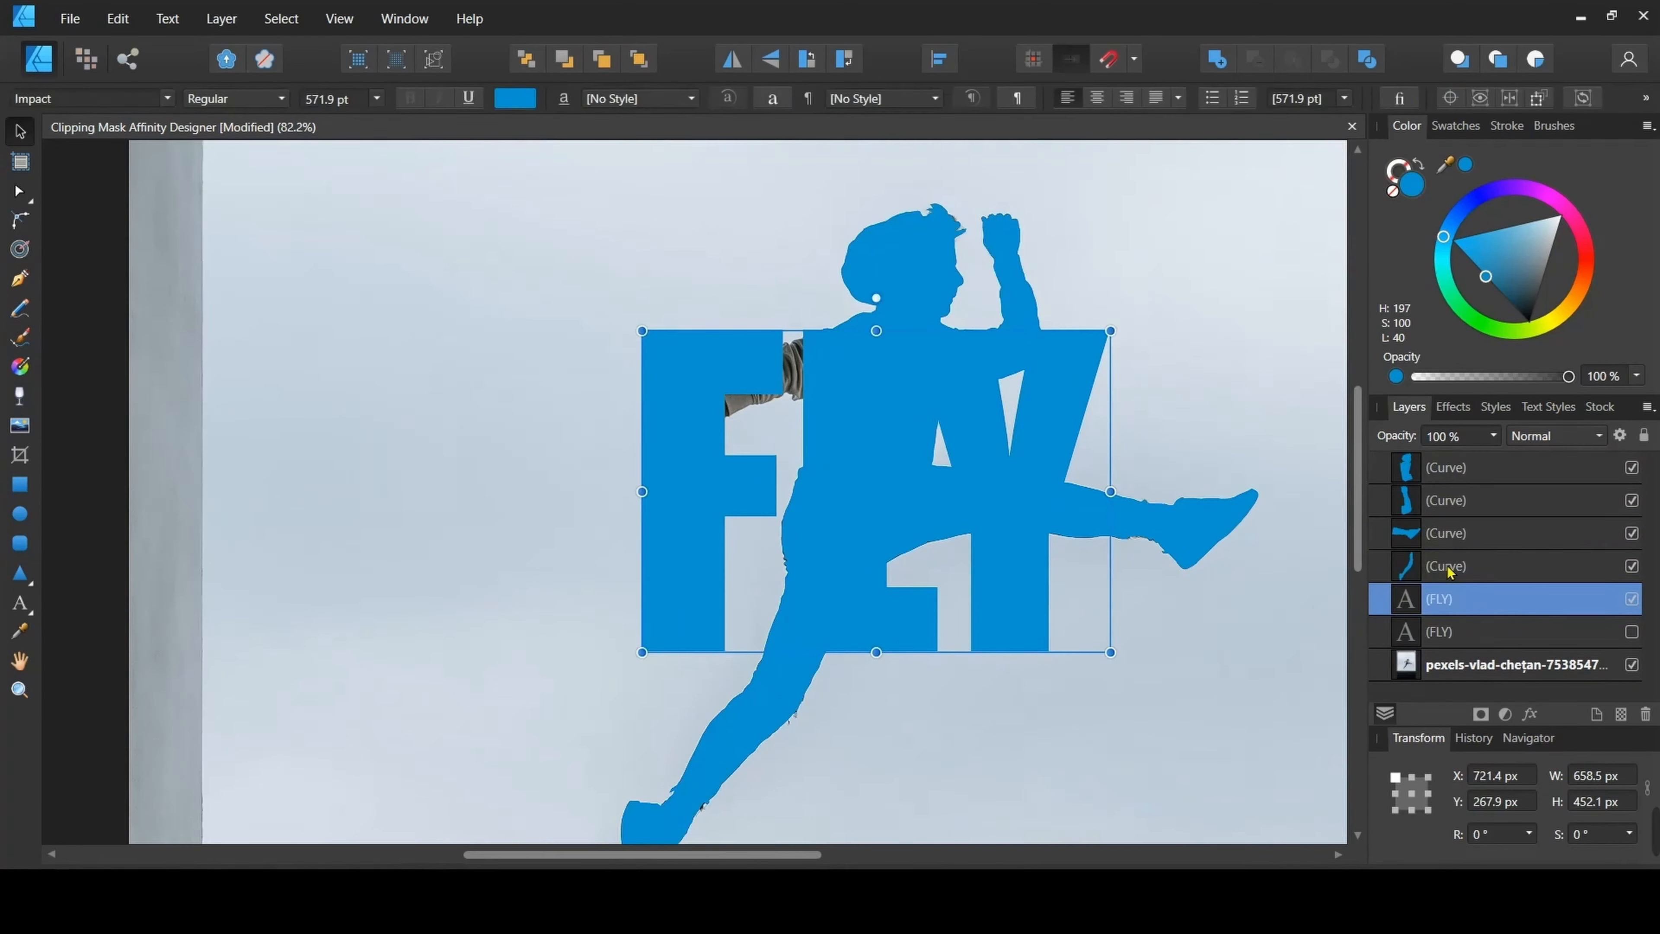
- Unite the four traced body curves into a single shape with the Add operation
click(1444, 564)
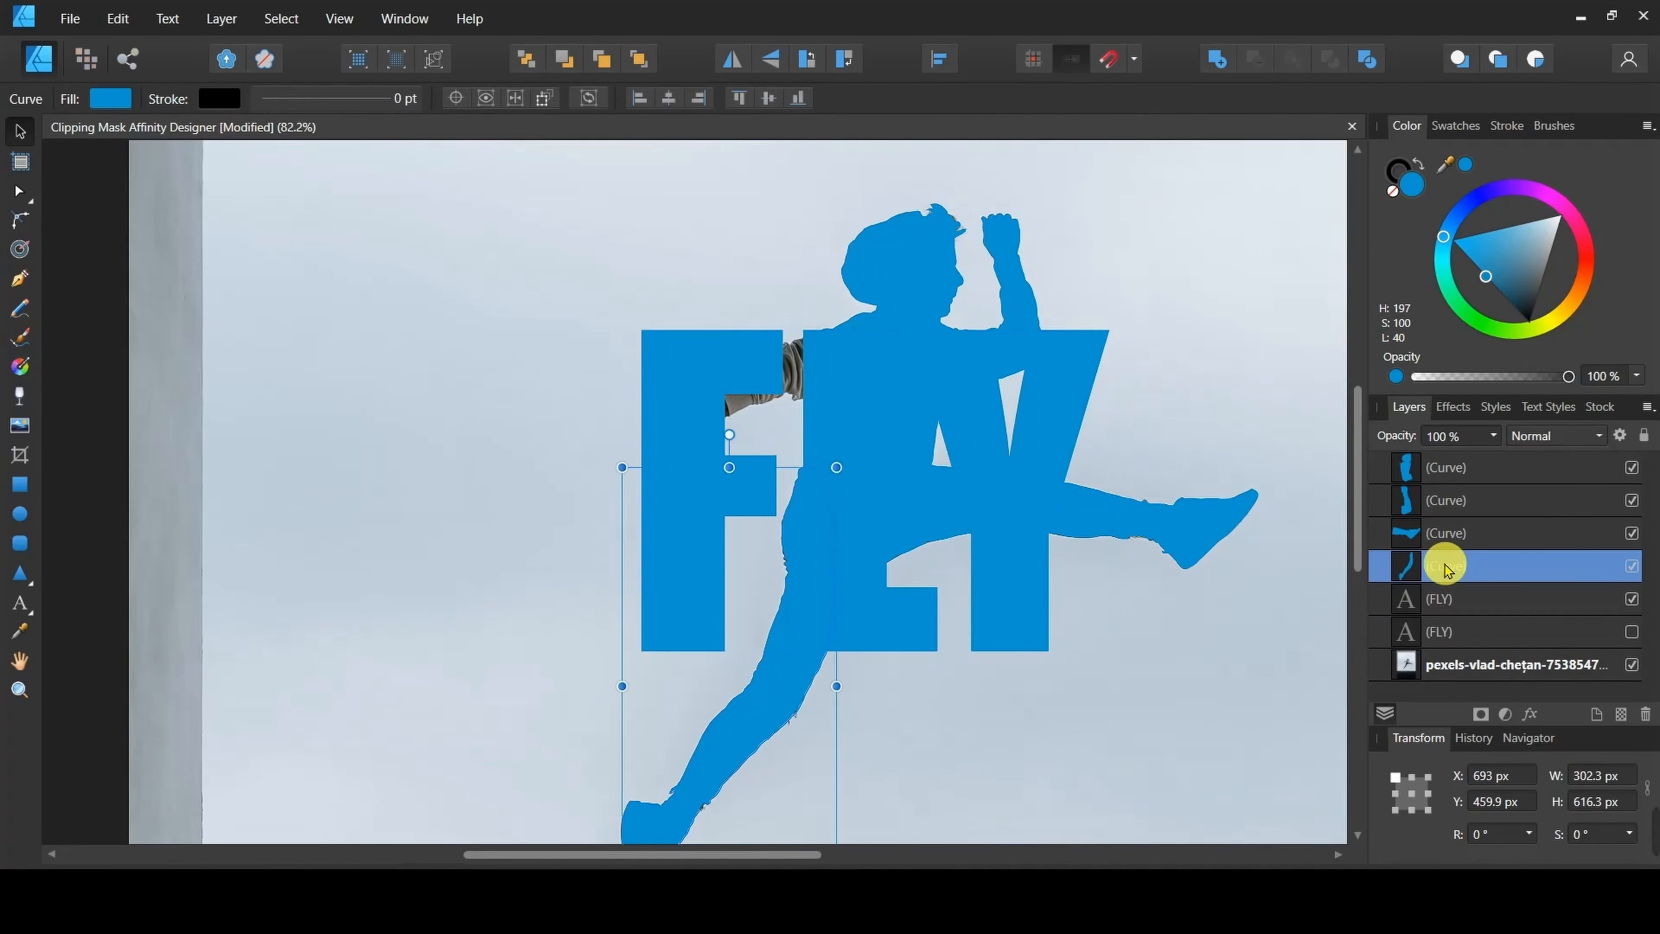
shift+click(1448, 533)
shift+click(1461, 503)
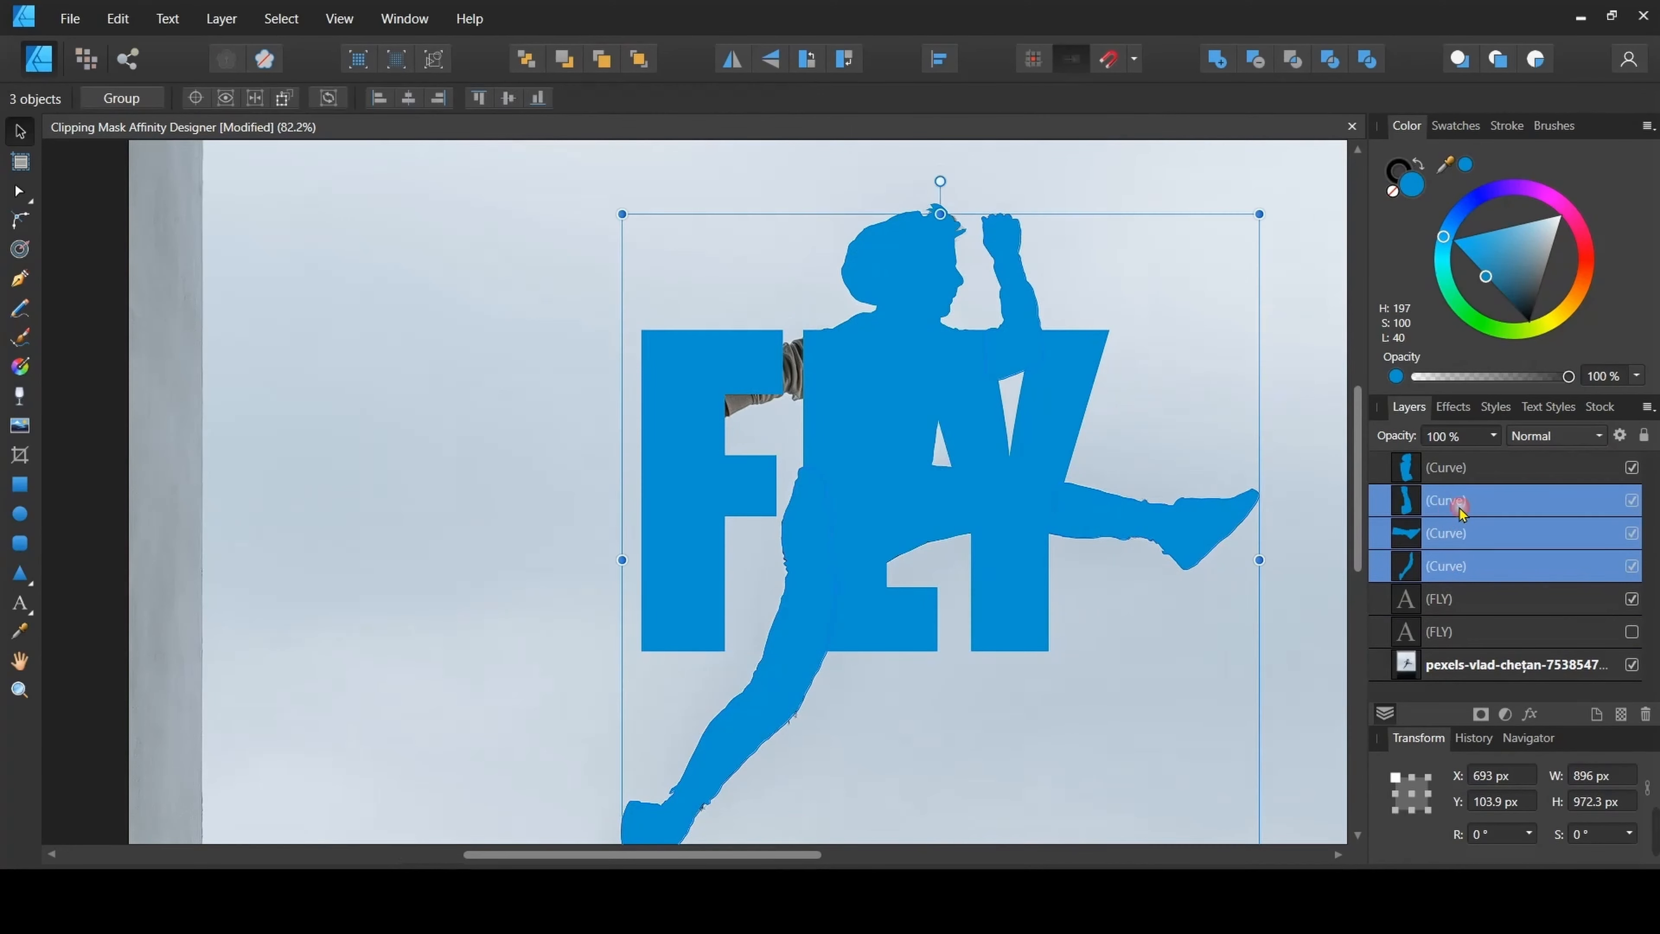
shift+click(1454, 479)
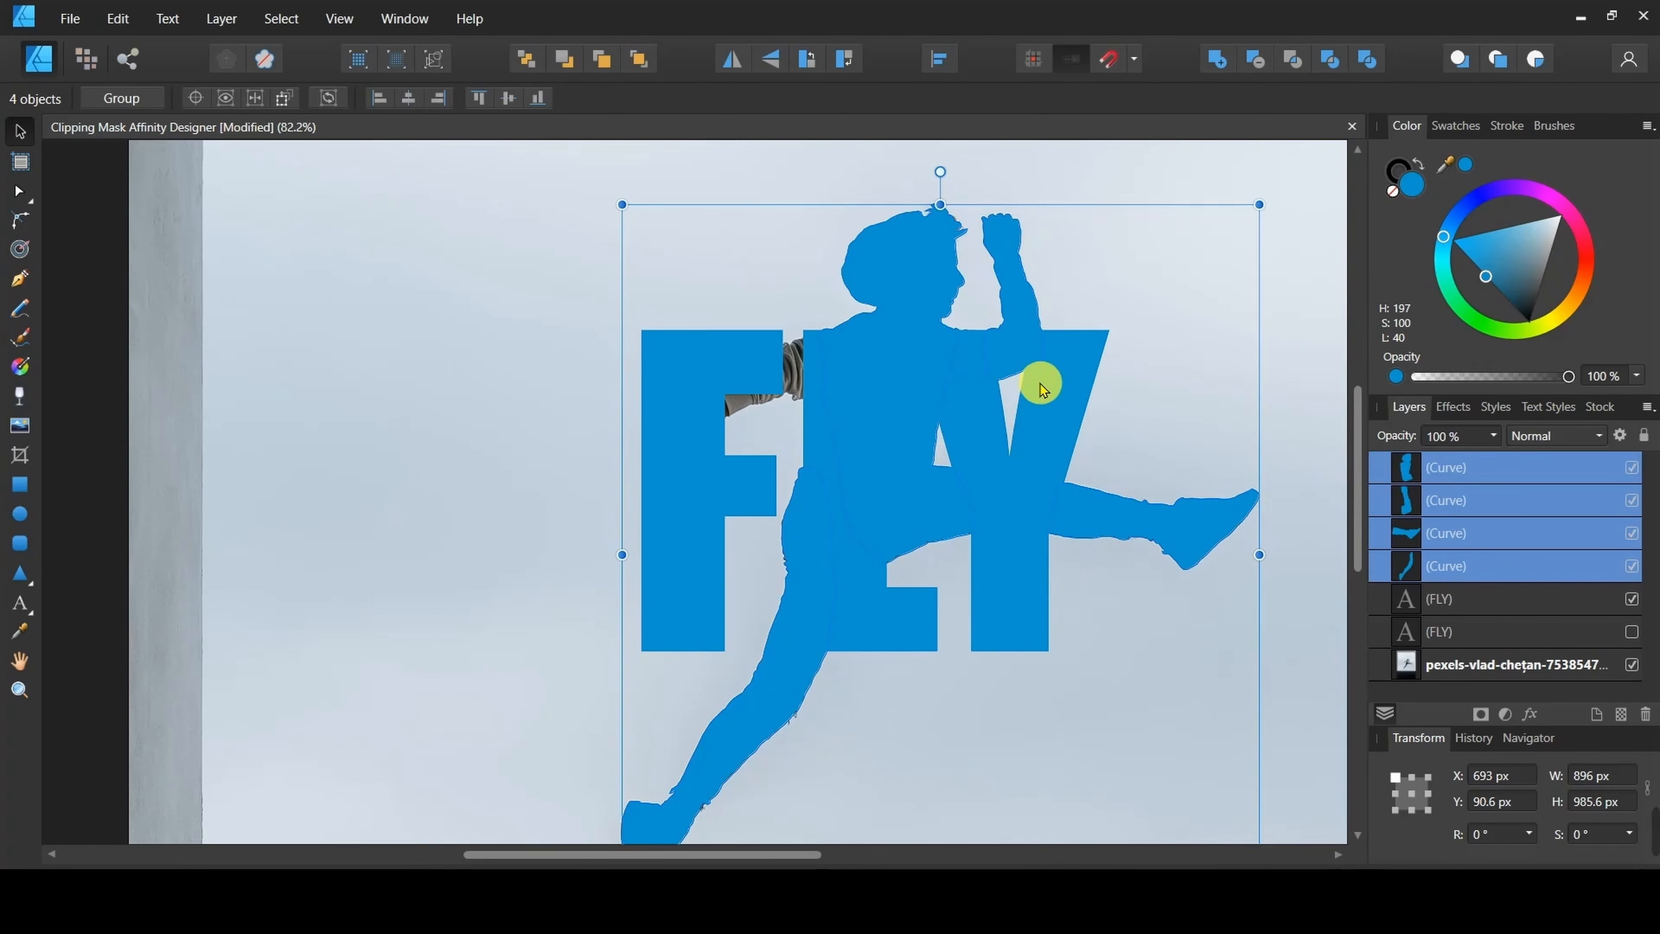
click(1217, 61)
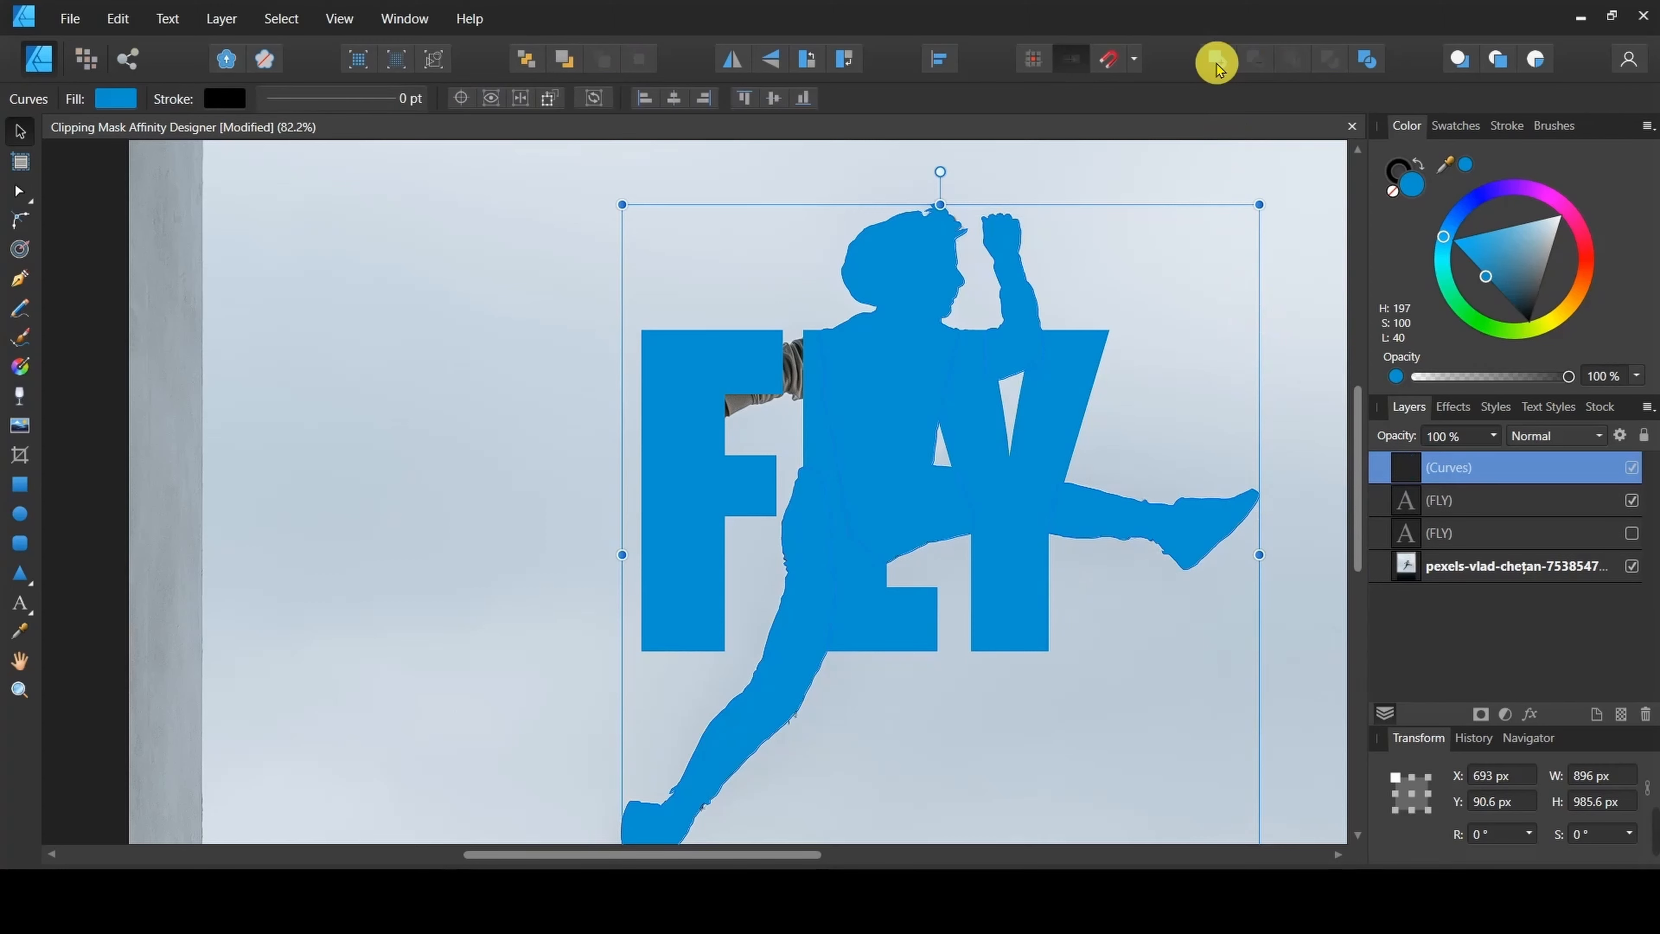
click(1304, 232)
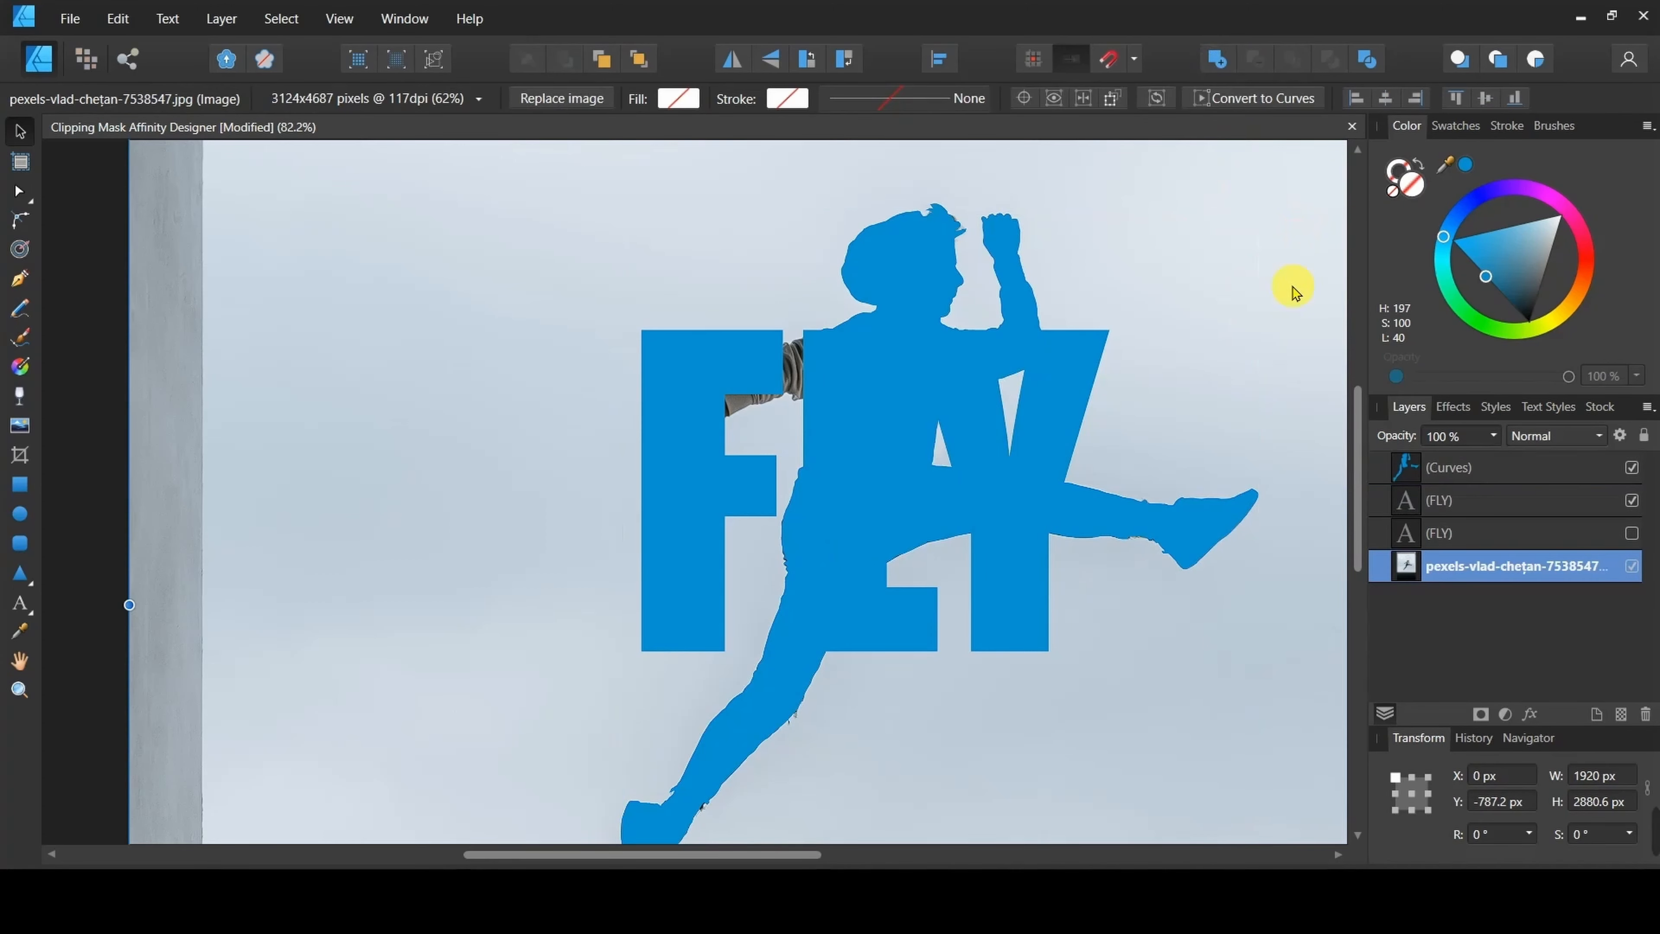
- Place the united body shape beneath the visible FLY text in the layer order and merge the two with the Add operation
click(1471, 465)
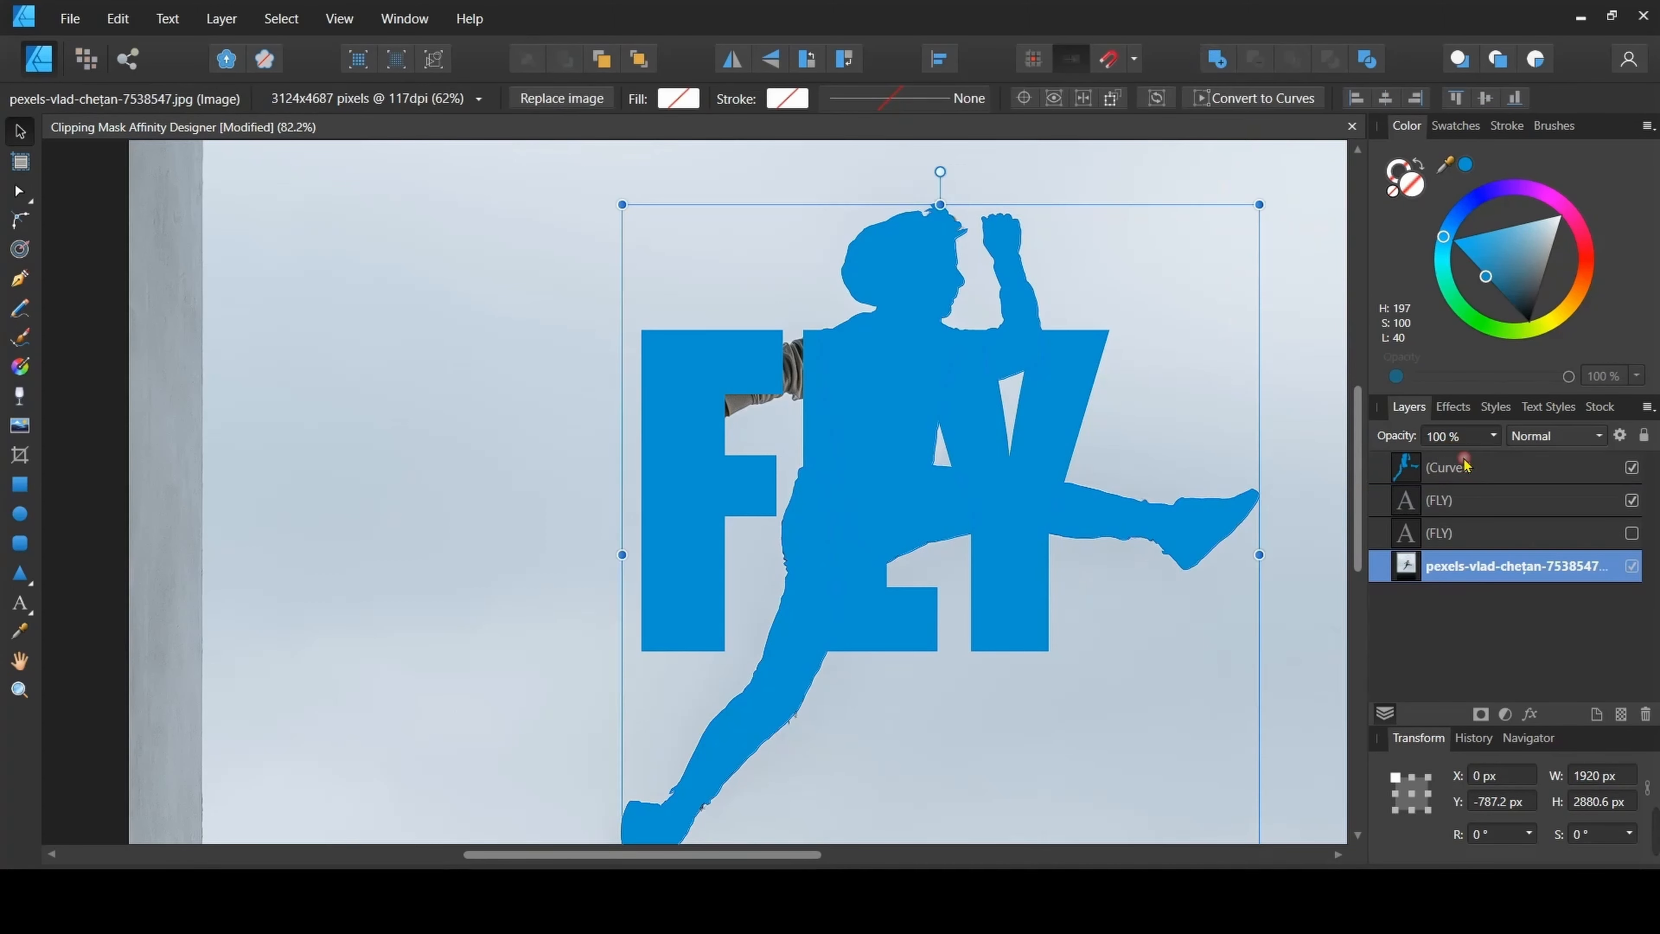
click(1475, 565)
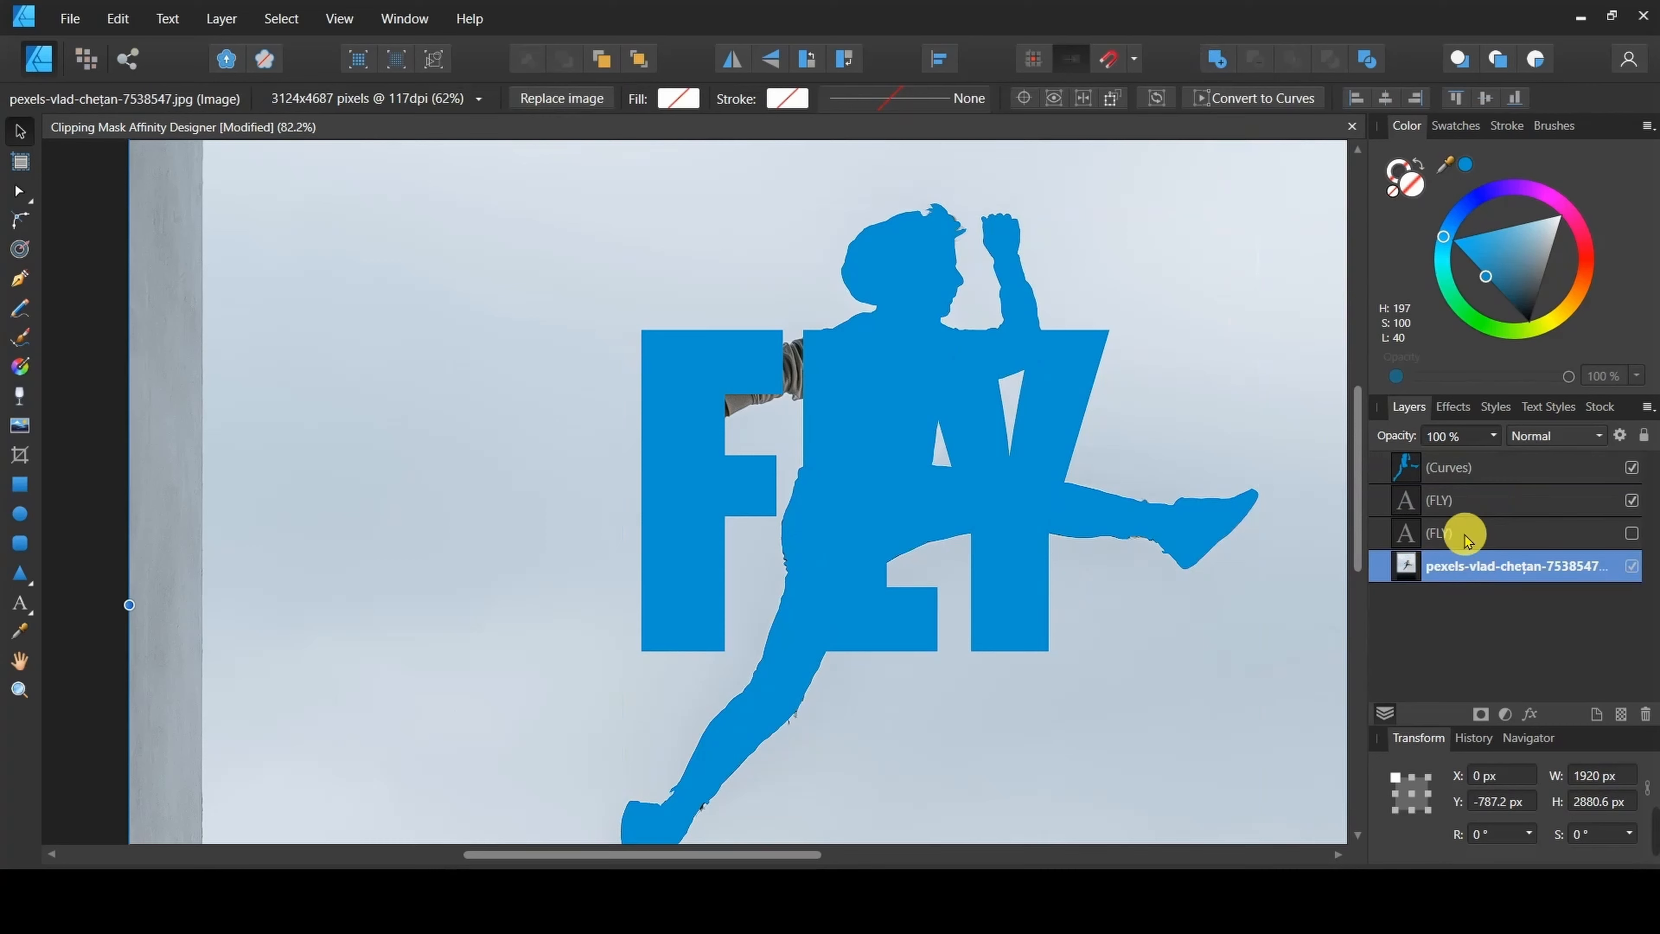
click(1461, 471)
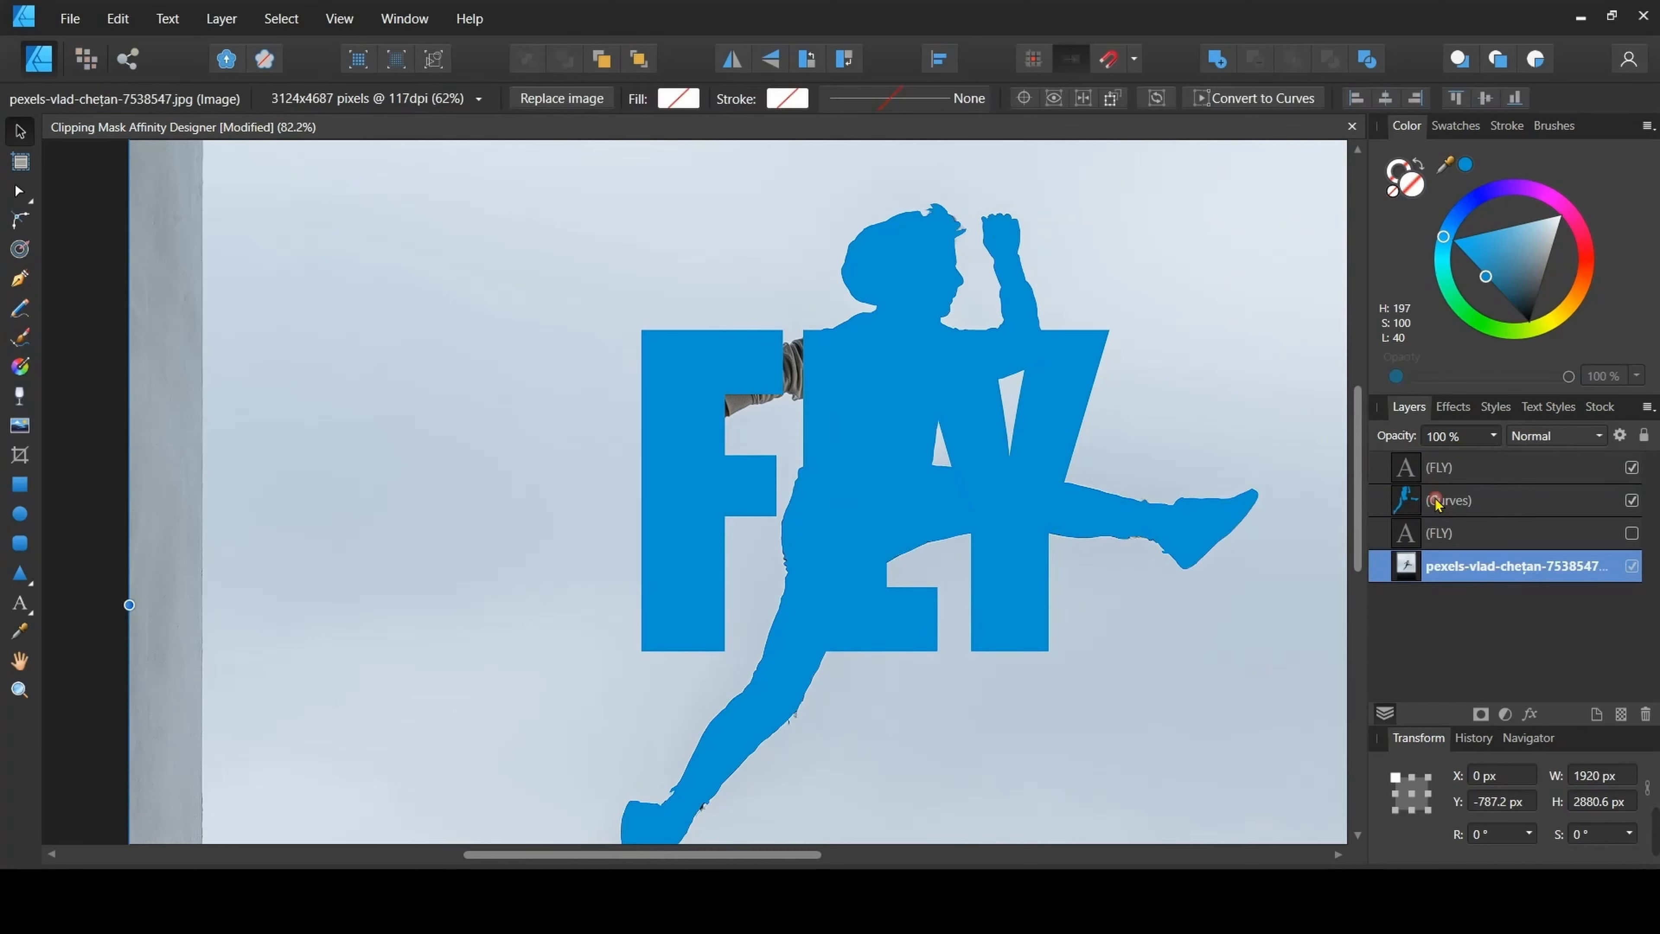
click(1435, 499)
shift+click(1474, 469)
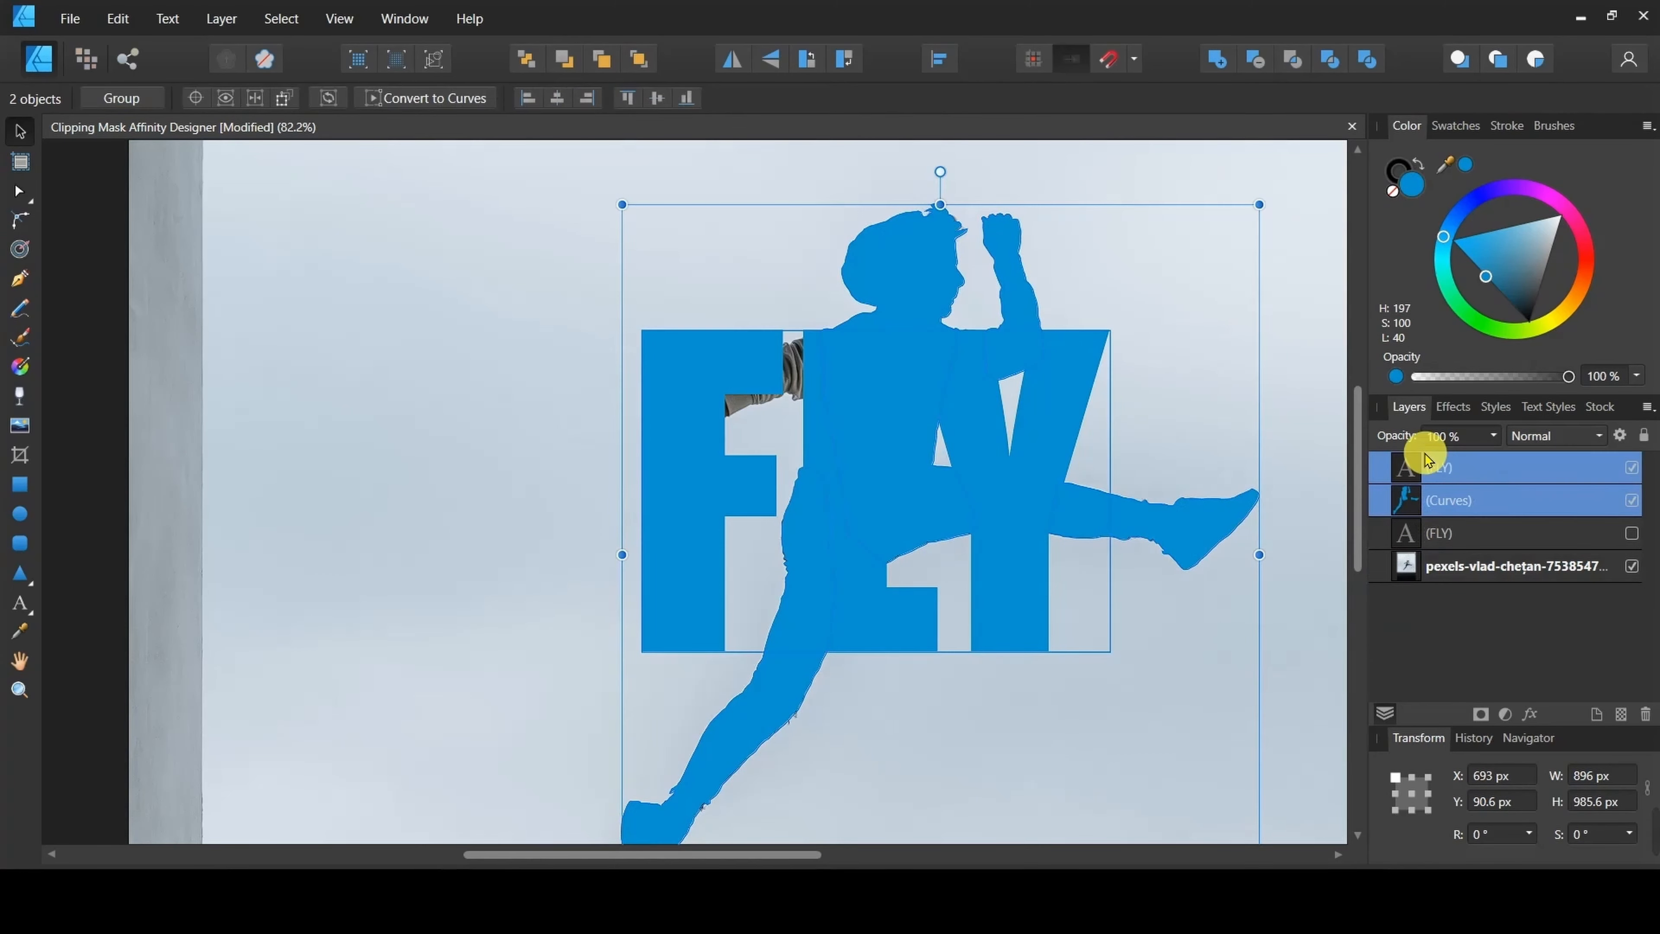
click(1217, 65)
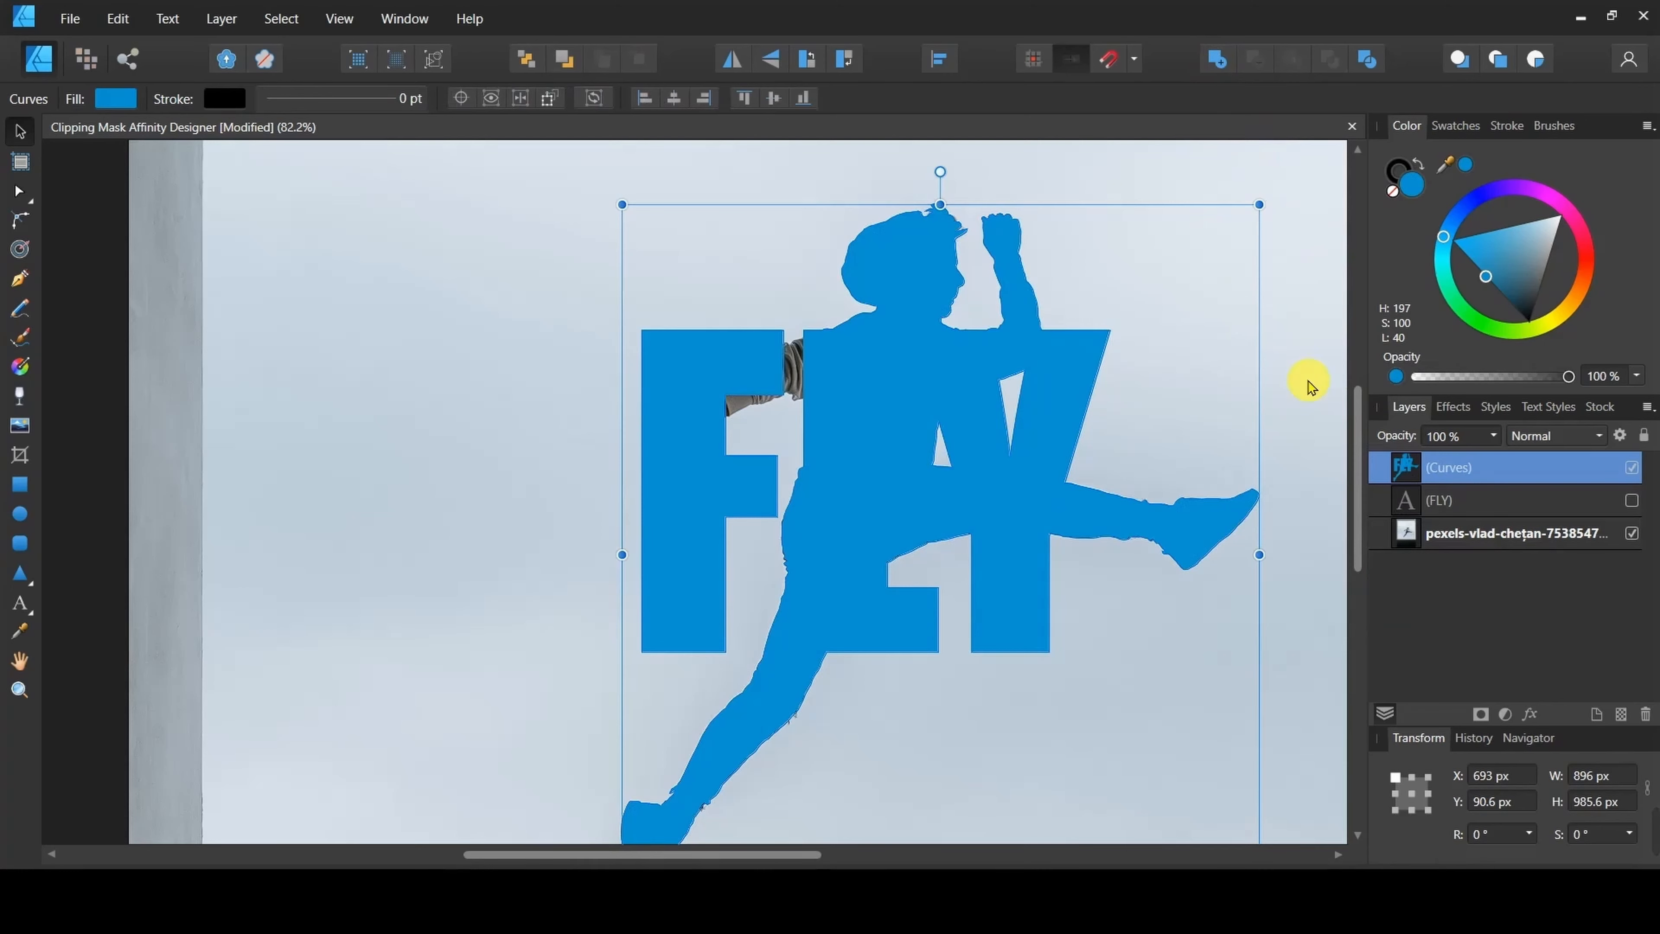
click(1315, 419)
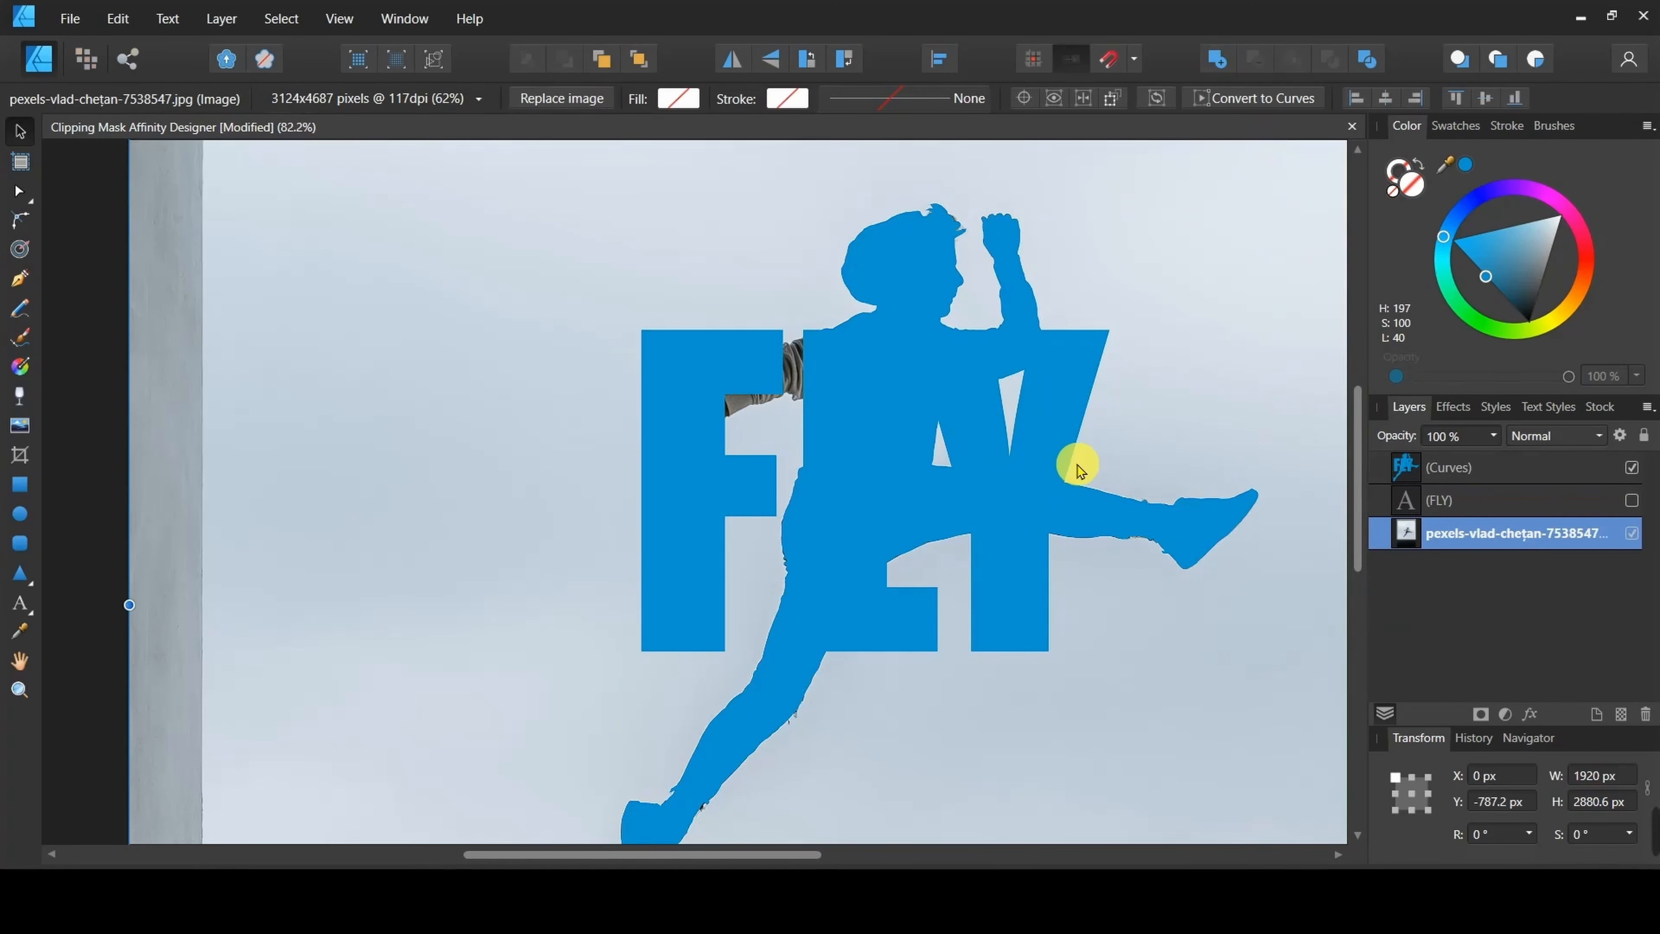
- Clip the photo inside the merged FLY-and-figure shape and select the clipped object
drag(1443, 536, 1443, 487)
click(1223, 581)
scroll(1160, 471, up, 2)
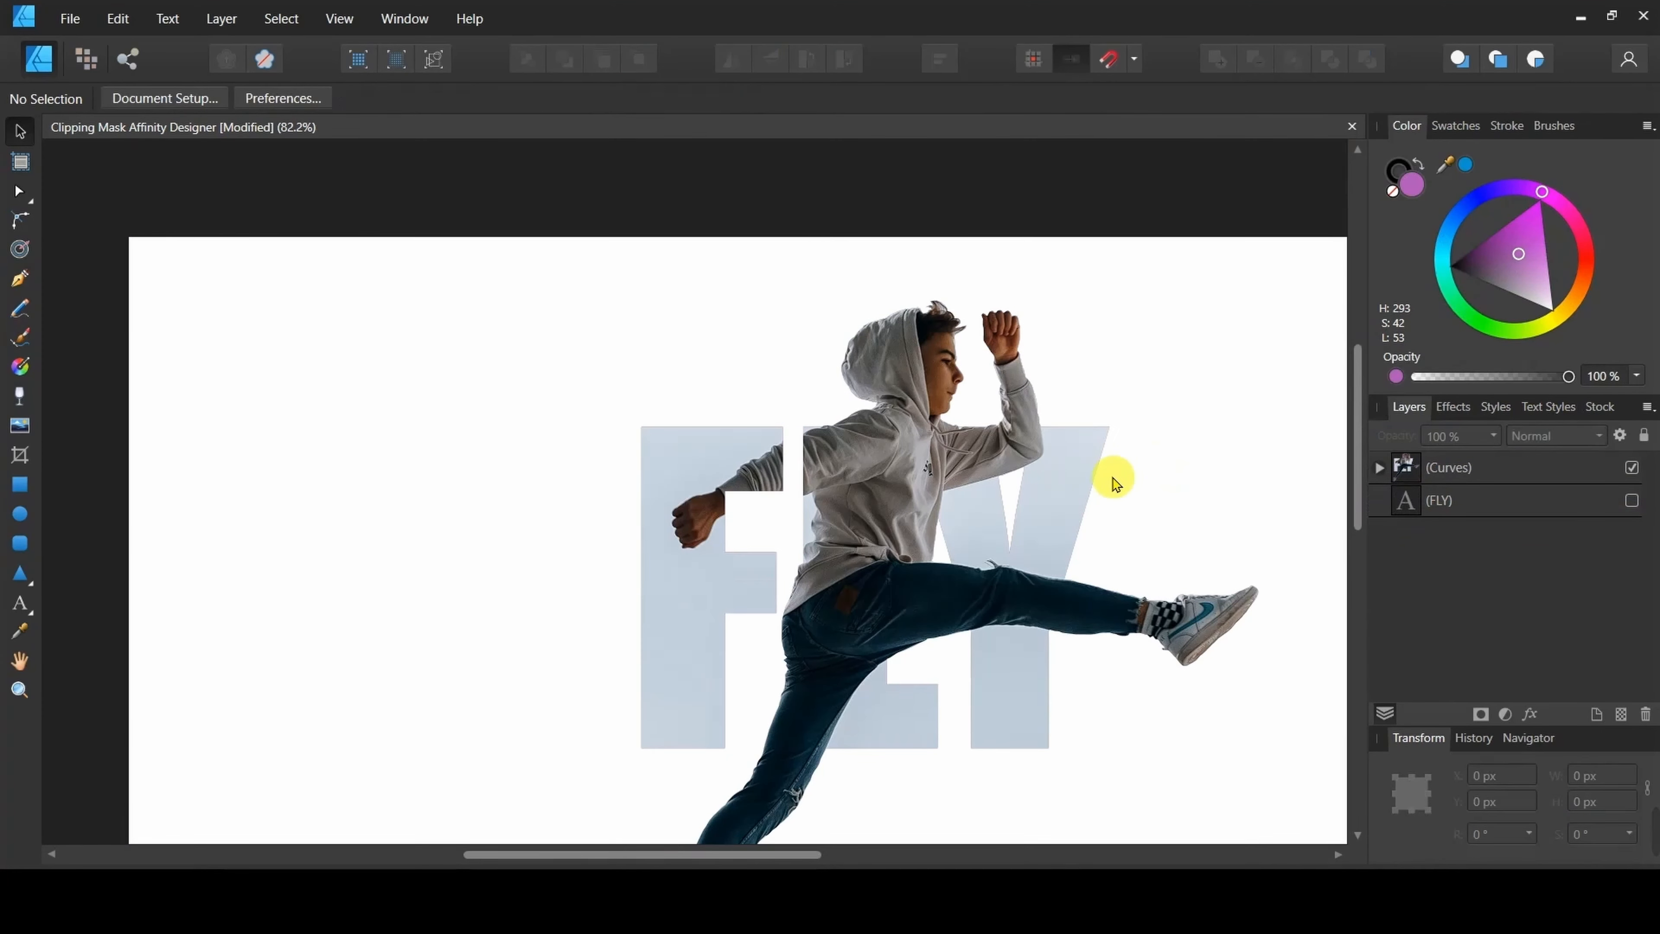
click(1098, 476)
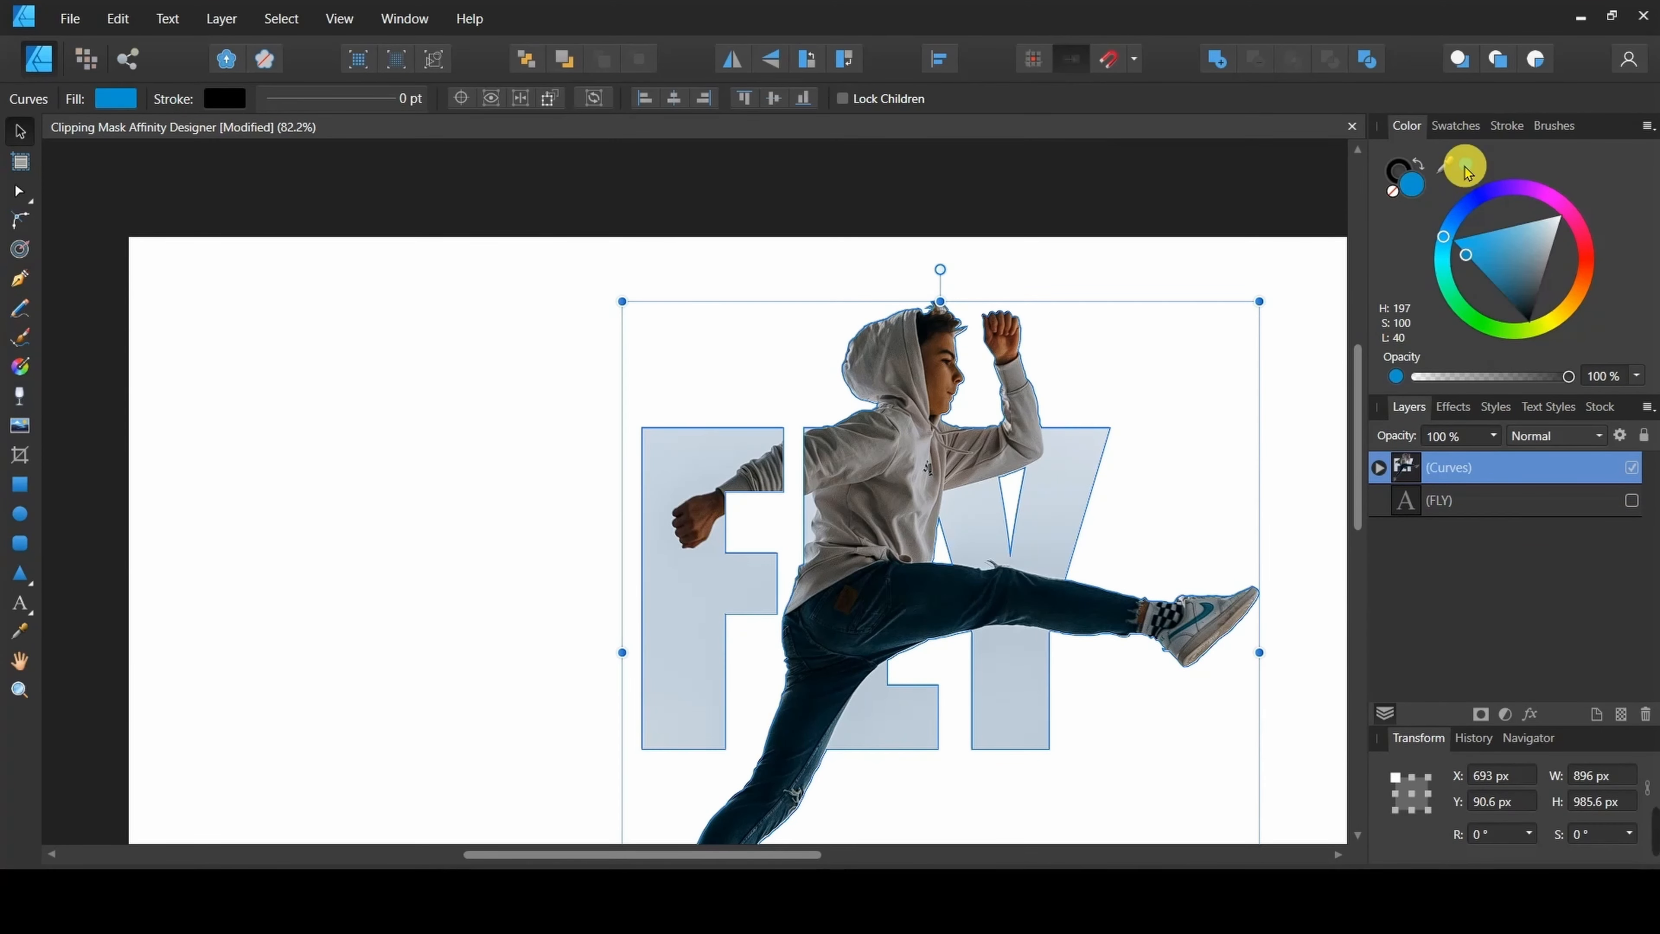